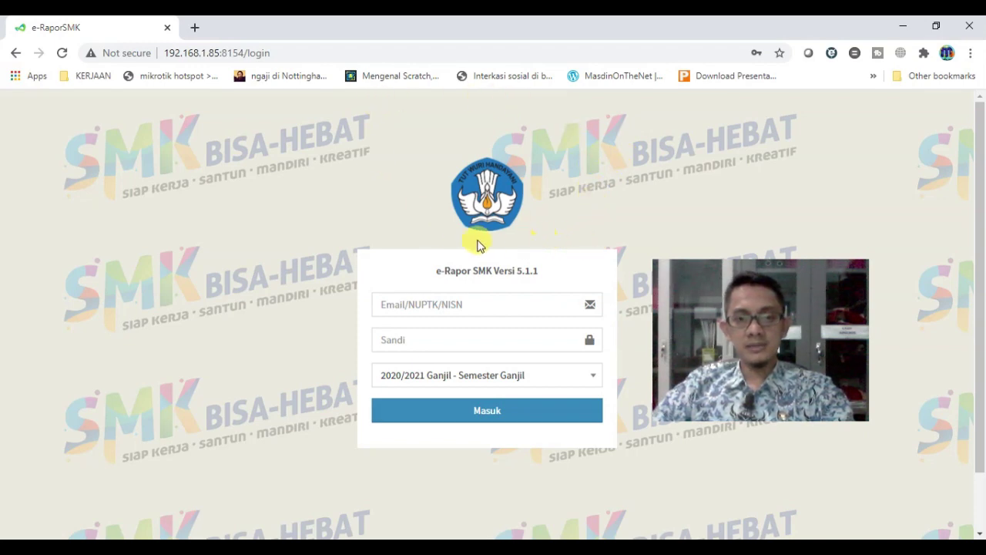
Log in to e-Rapor SMK with the saved e-mail and account password for the 2020/2021 Ganjil semester
click(440, 309)
click(462, 341)
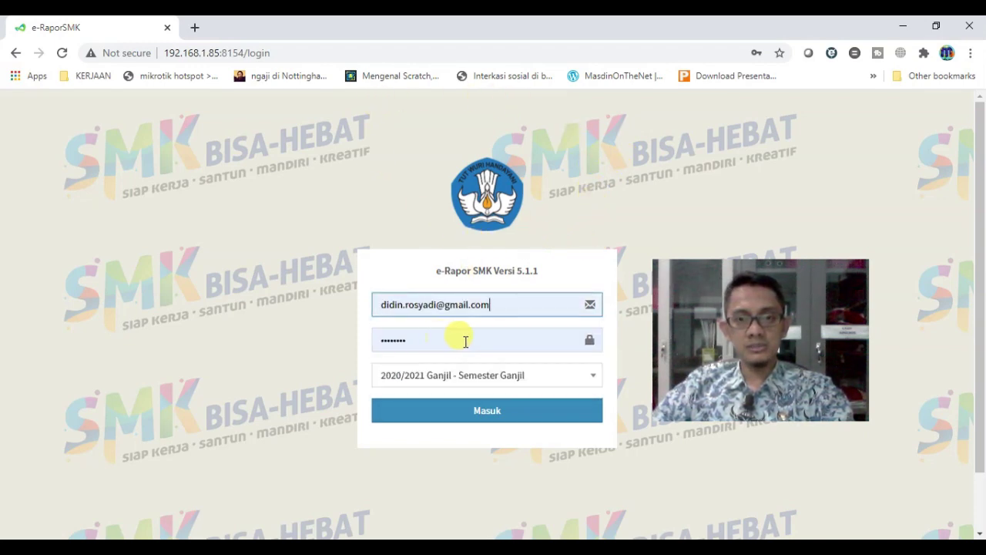
click(455, 408)
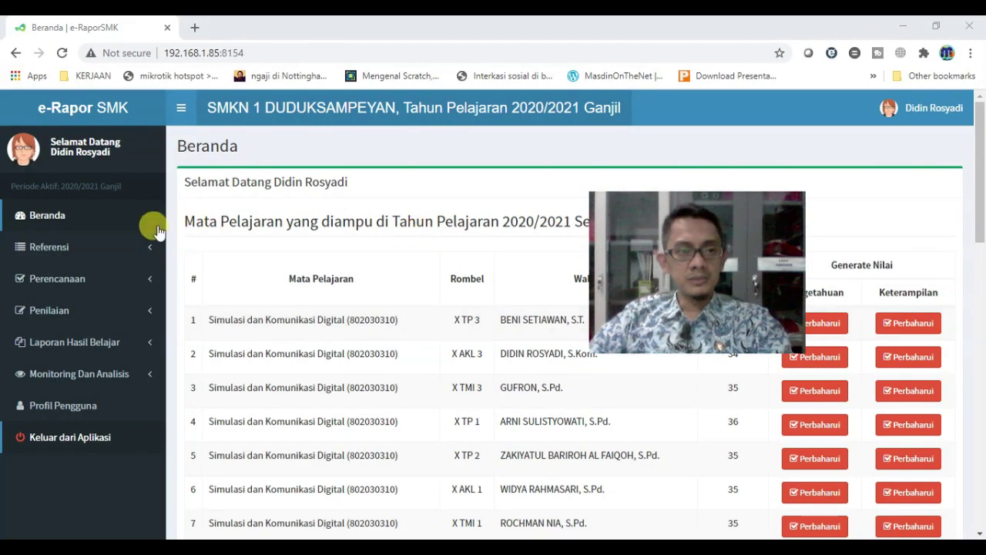
Open the Beranda page and examine the list of taught subjects and the homeroom statement for class X AKL 3
click(45, 214)
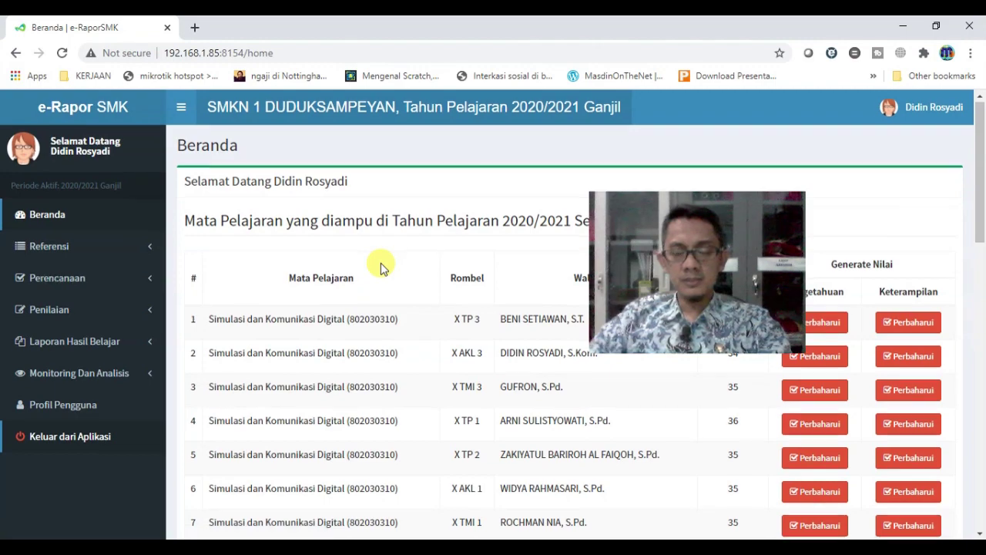
scroll(378, 265, down, 2)
scroll(380, 262, down, 1)
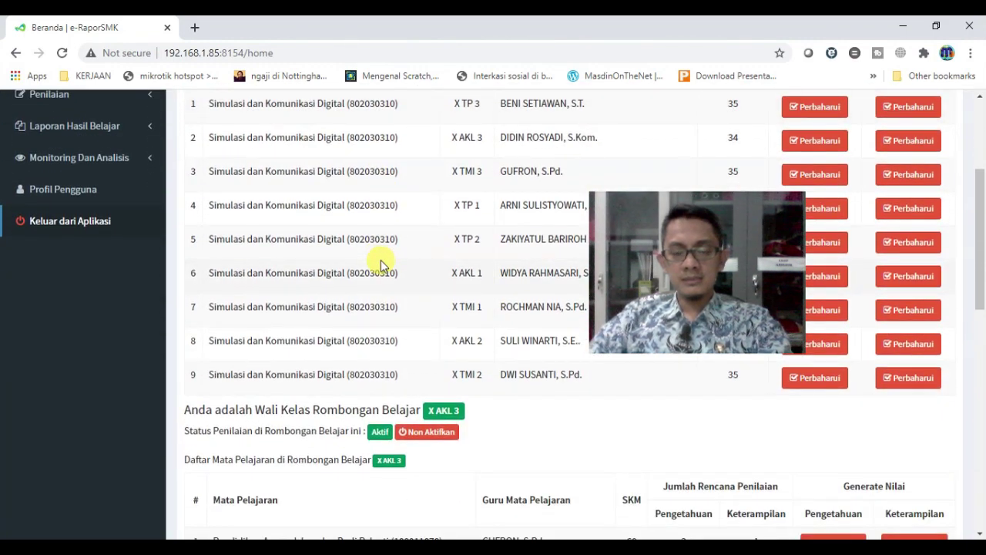
scroll(380, 264, down, 1)
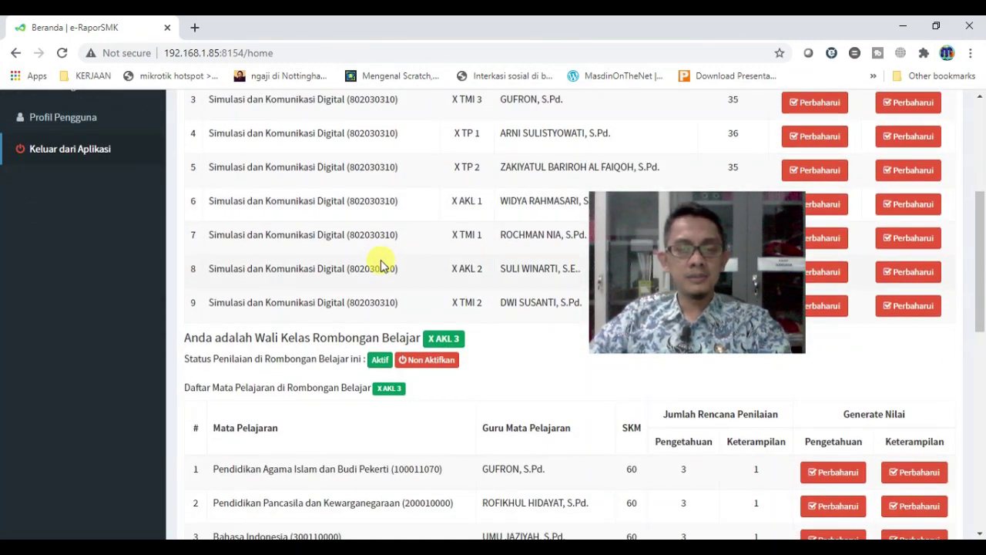
scroll(551, 262, down, 3)
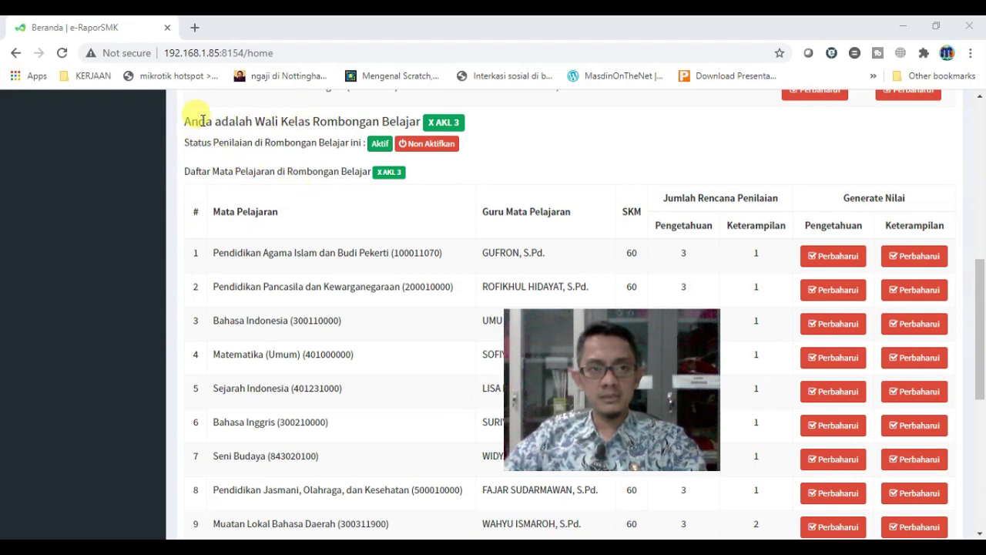
drag(185, 123, 311, 124)
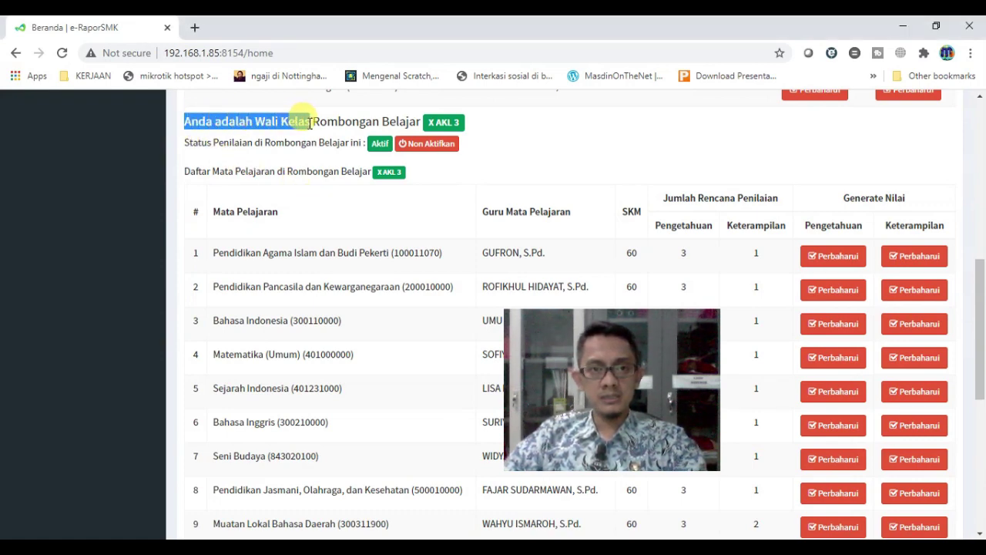
click(231, 132)
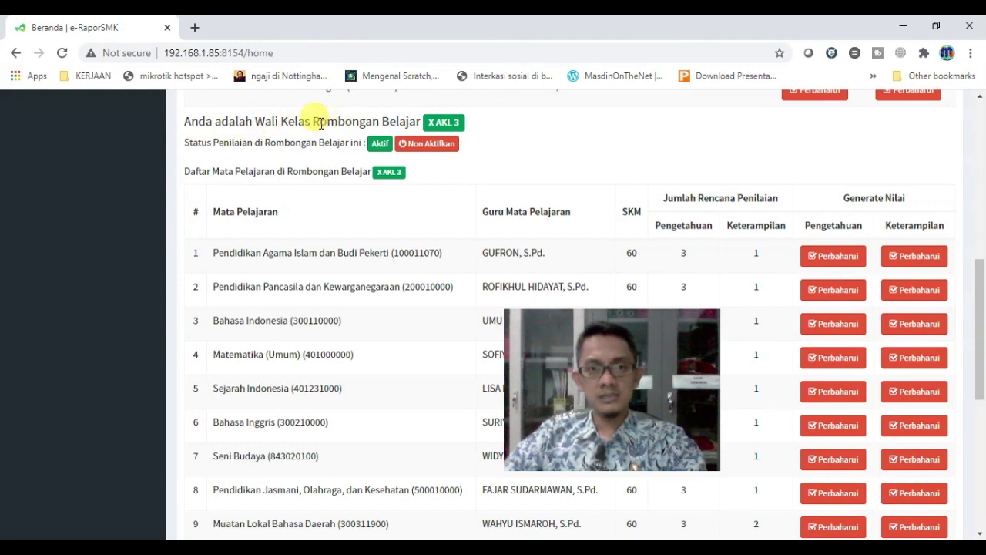
drag(313, 123, 414, 125)
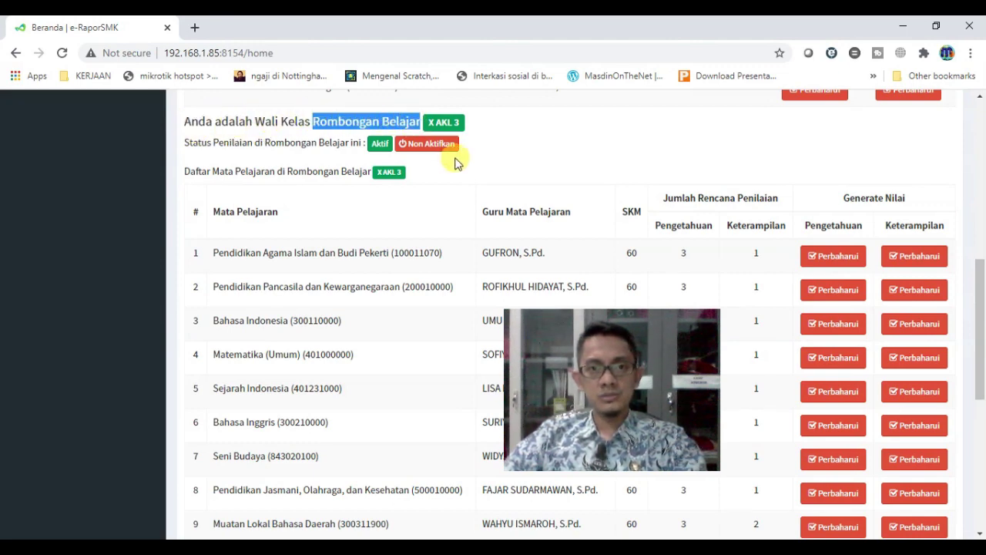
click(529, 143)
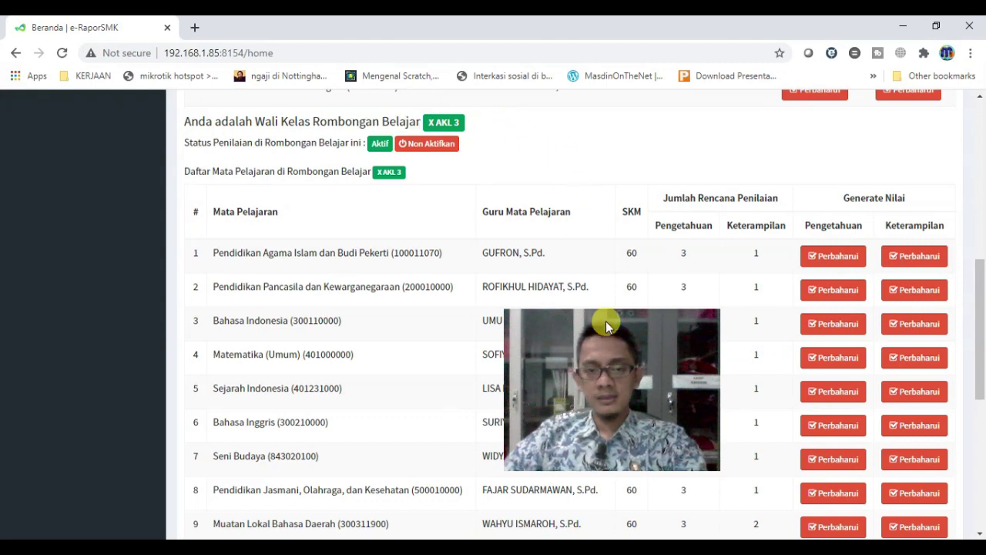
Examine the class X AKL 3 subject list with its teachers, Jumlah Rencana Penilaian and Generate Nilai columns
drag(607, 339, 581, 343)
scroll(573, 273, down, 2)
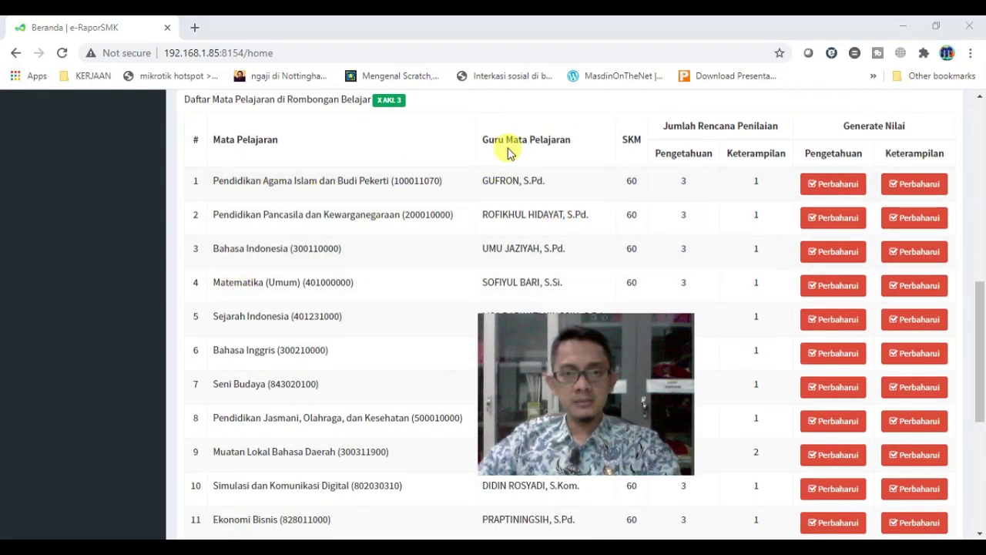
scroll(746, 165, down, 2)
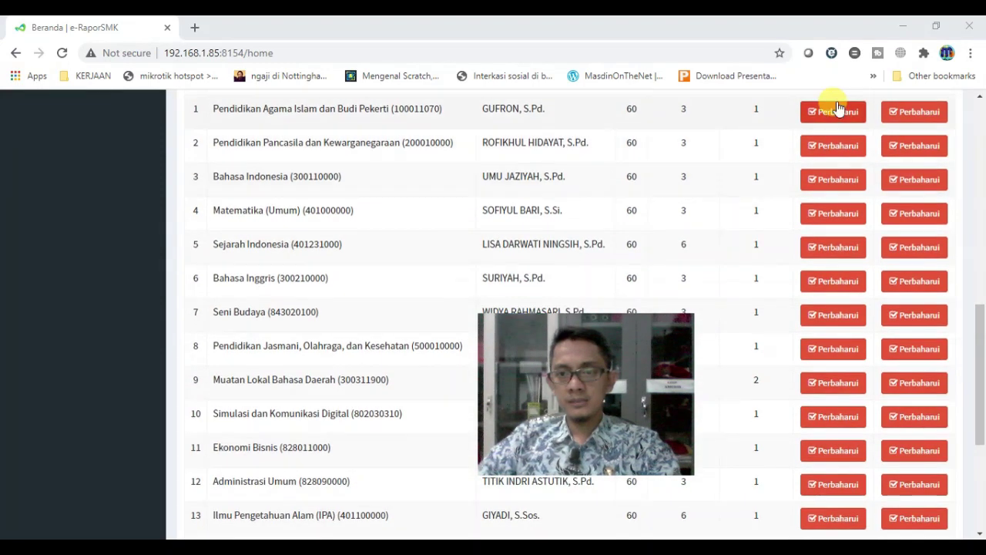
scroll(832, 106, up, 4)
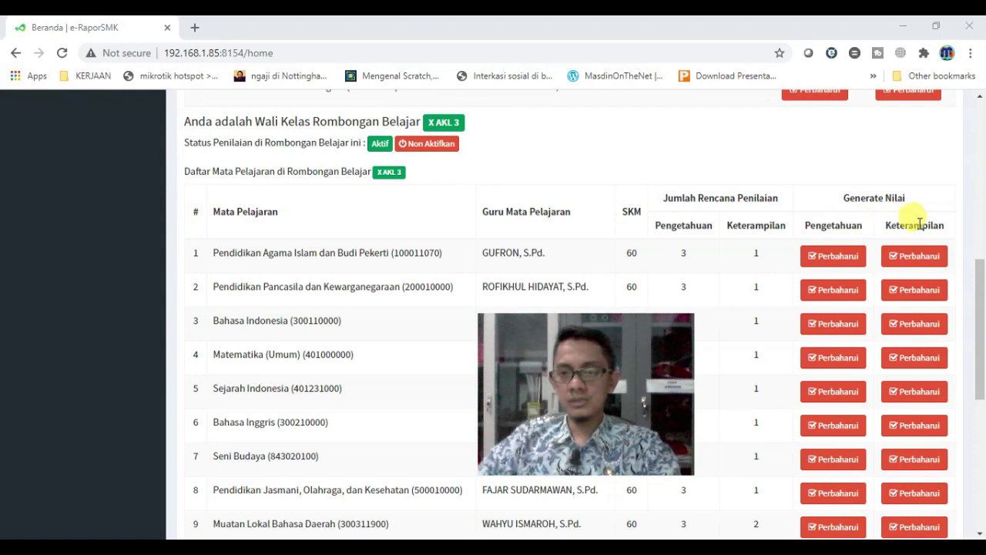
scroll(896, 265, down, 3)
scroll(901, 268, down, 5)
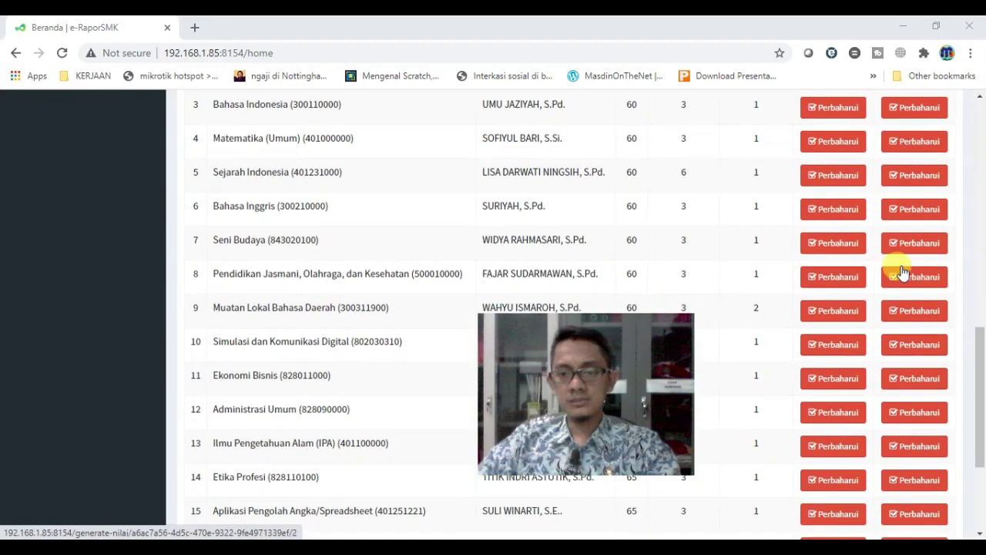
scroll(863, 347, up, 5)
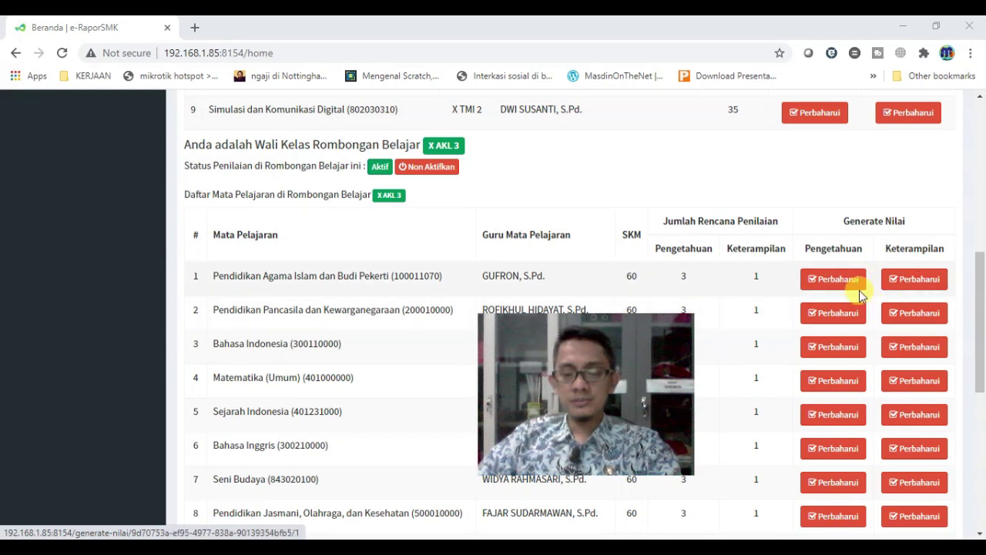
scroll(862, 293, down, 2)
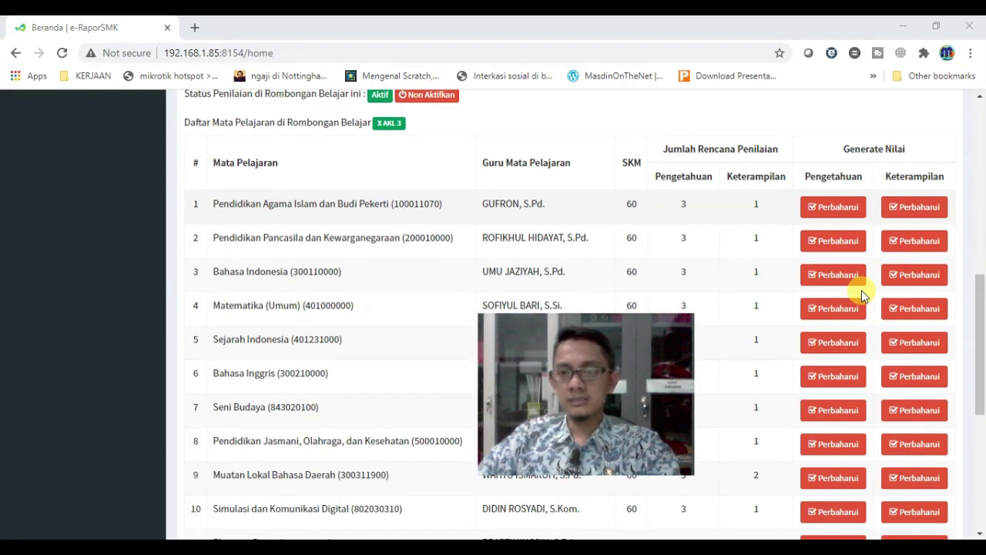
scroll(862, 290, down, 4)
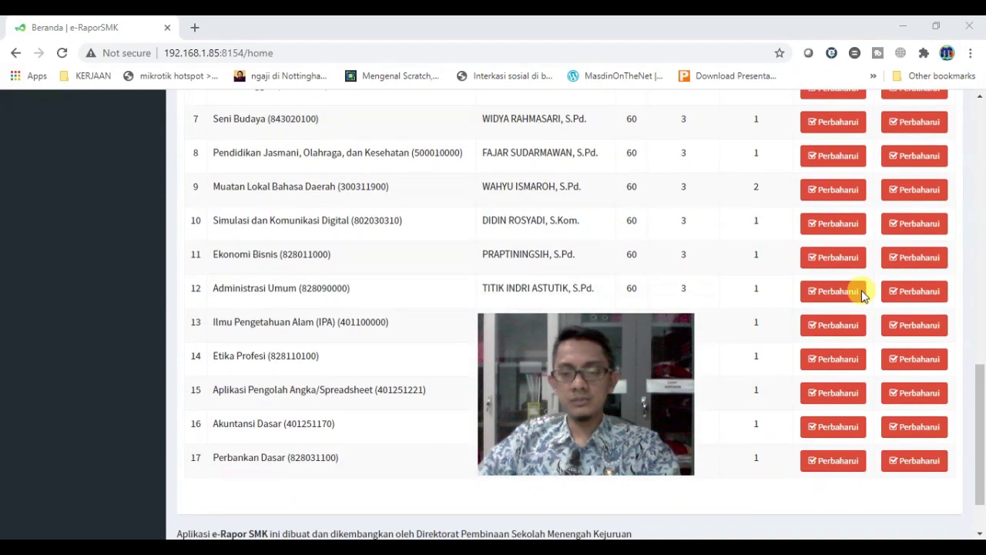
scroll(862, 289, down, 1)
scroll(862, 290, up, 5)
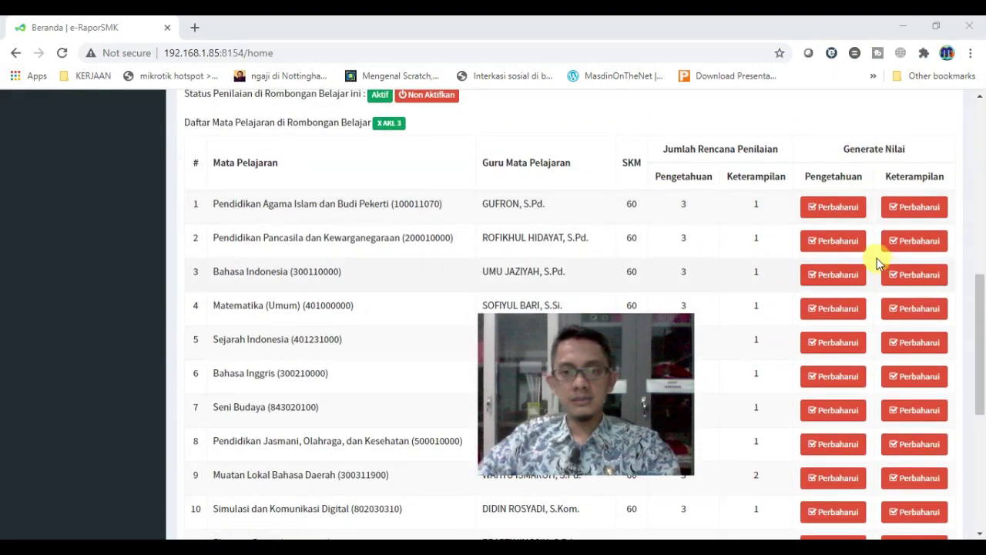
scroll(628, 289, up, 6)
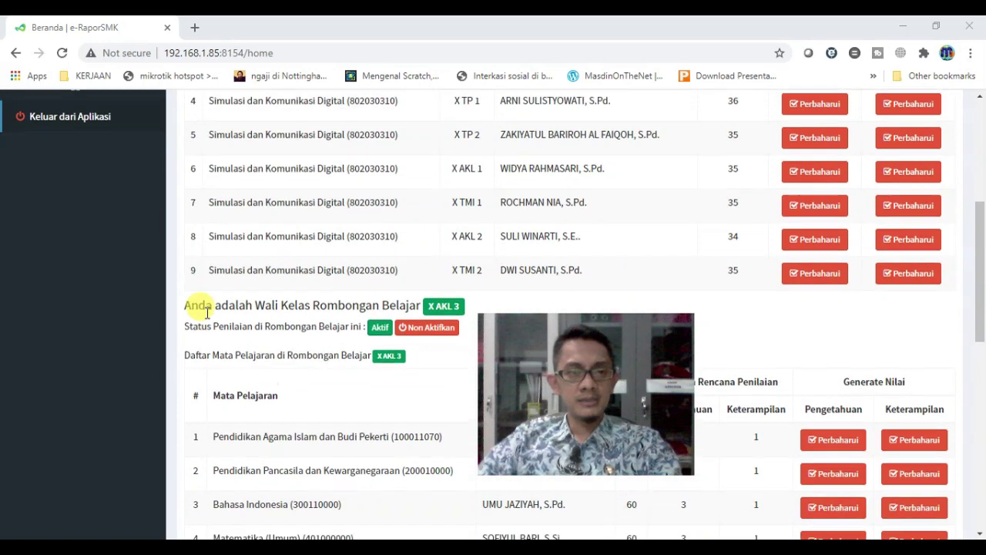
scroll(175, 341, up, 1)
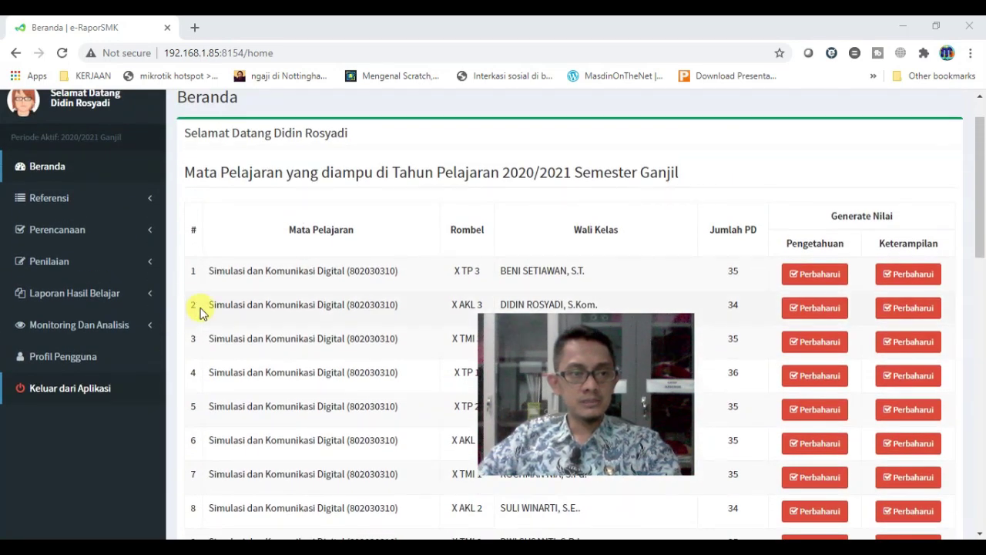
Download the Leger Nilai Rapor from the Unduh Leger page of Laporan Hasil Belajar
click(71, 299)
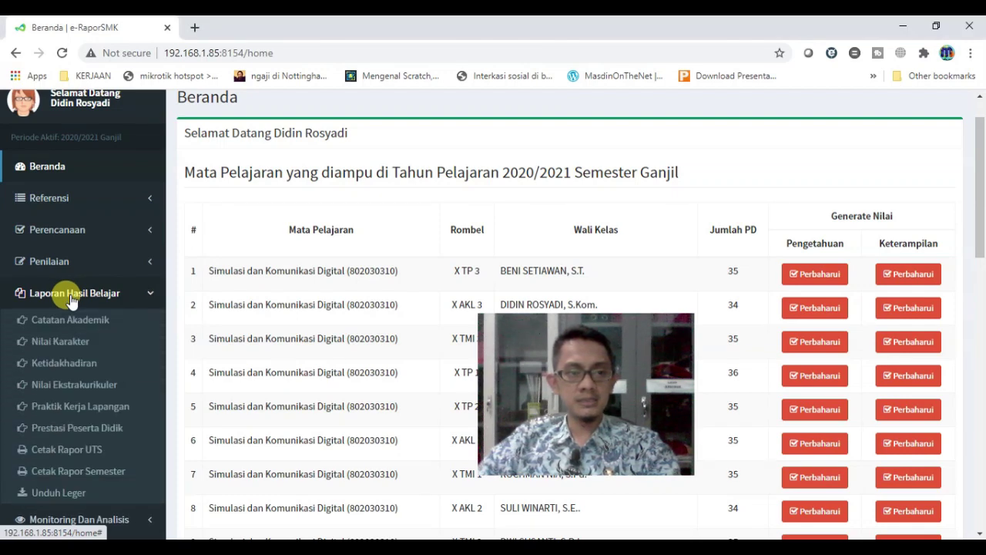
scroll(68, 293, down, 1)
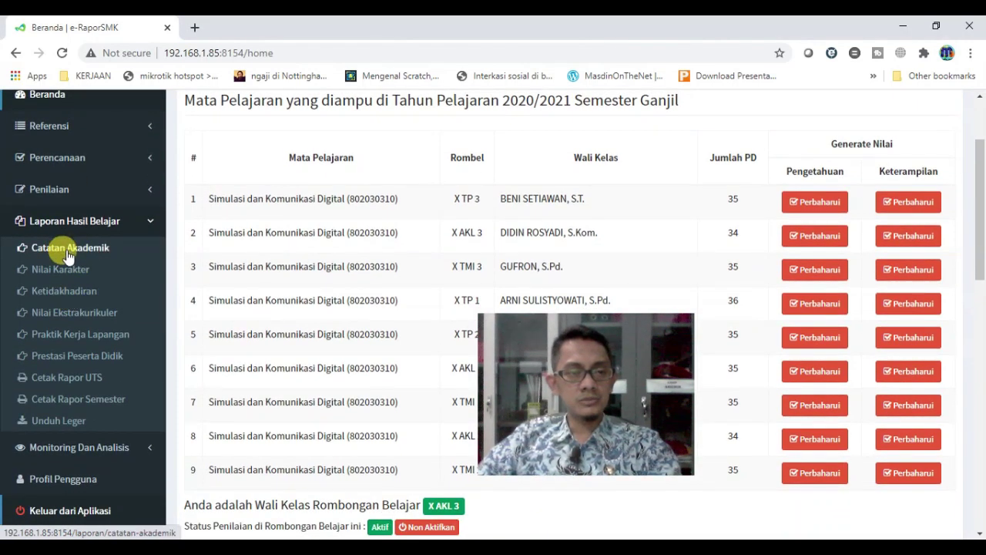
scroll(54, 289, down, 1)
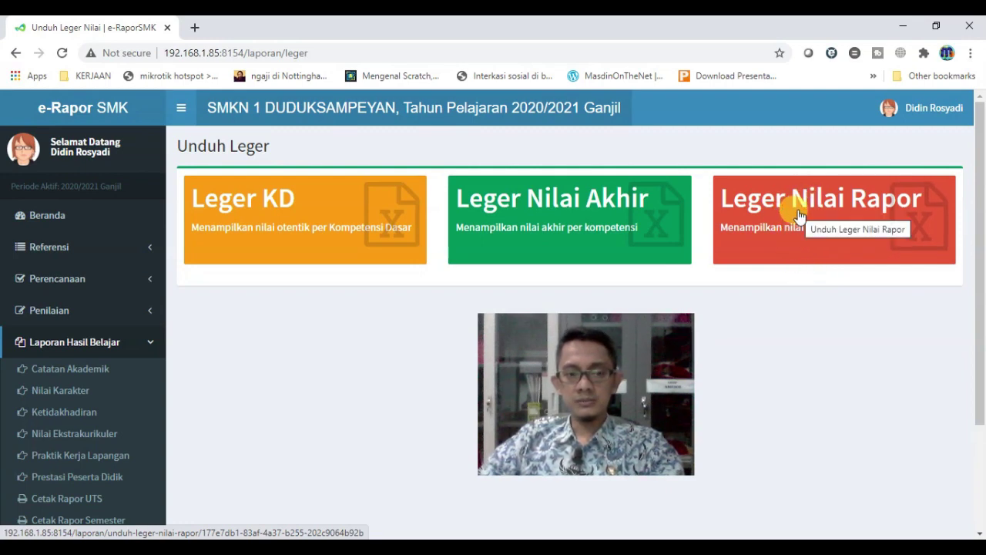
click(799, 216)
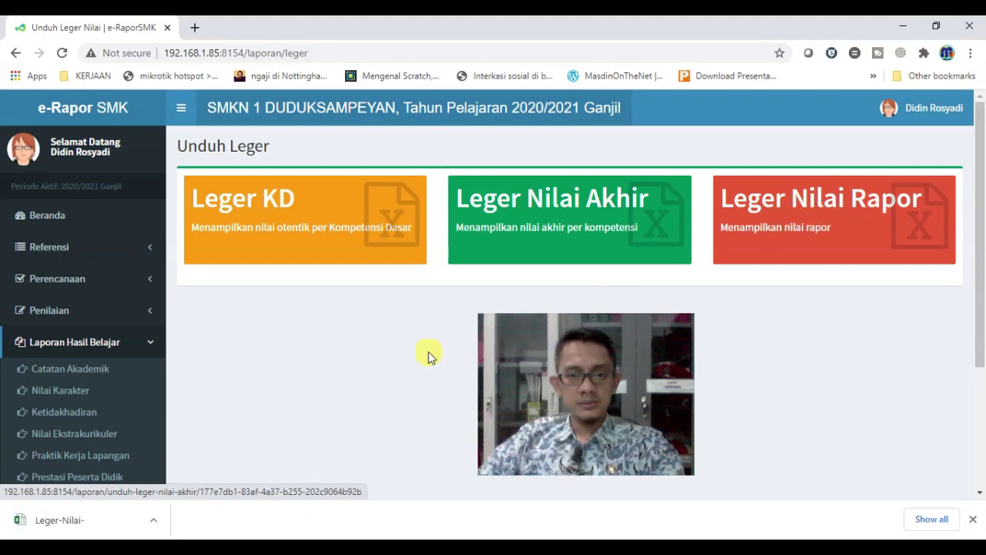
Open the downloaded Leger-Nilai-Rapor-Kelas-X-AKL-3.xlsx file in Excel and enable editing
click(51, 528)
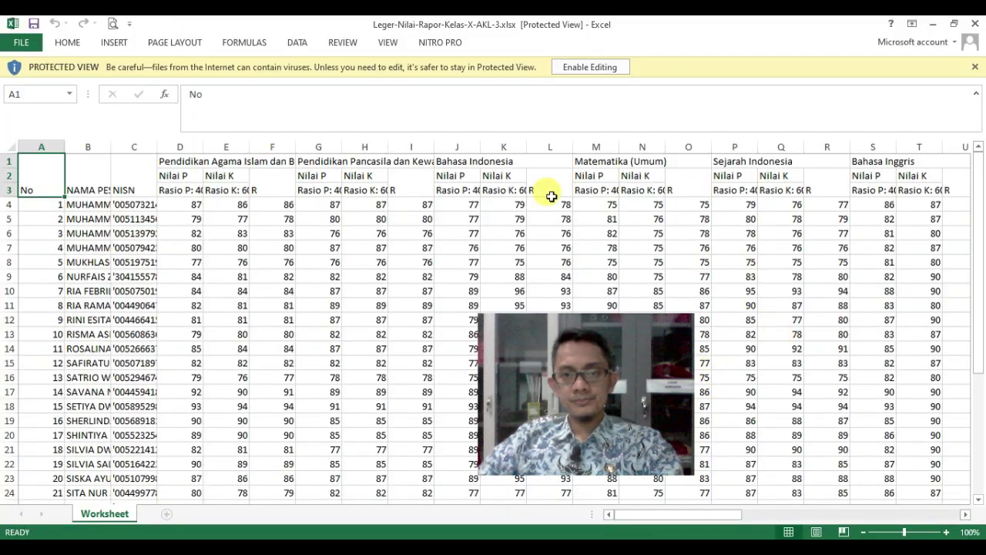
click(589, 67)
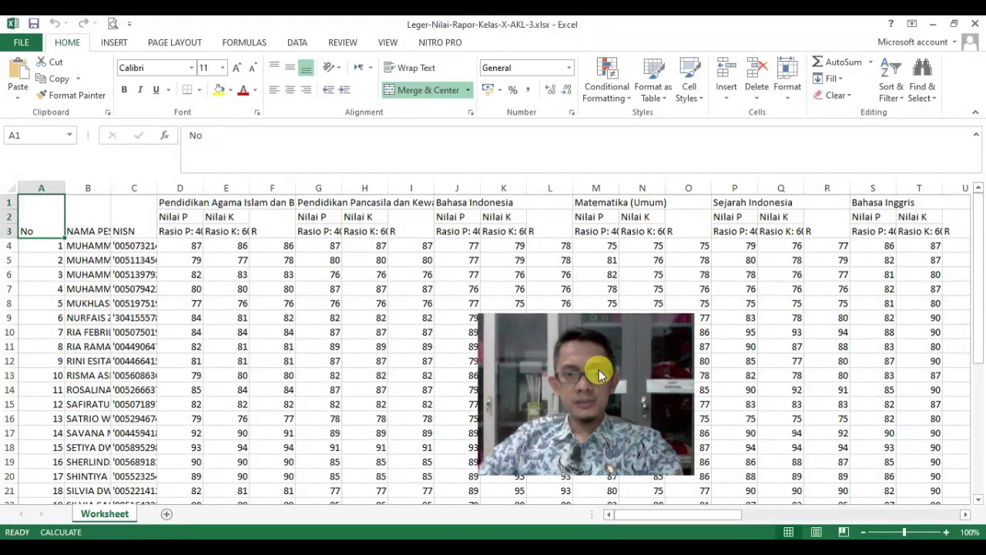
drag(599, 372, 691, 393)
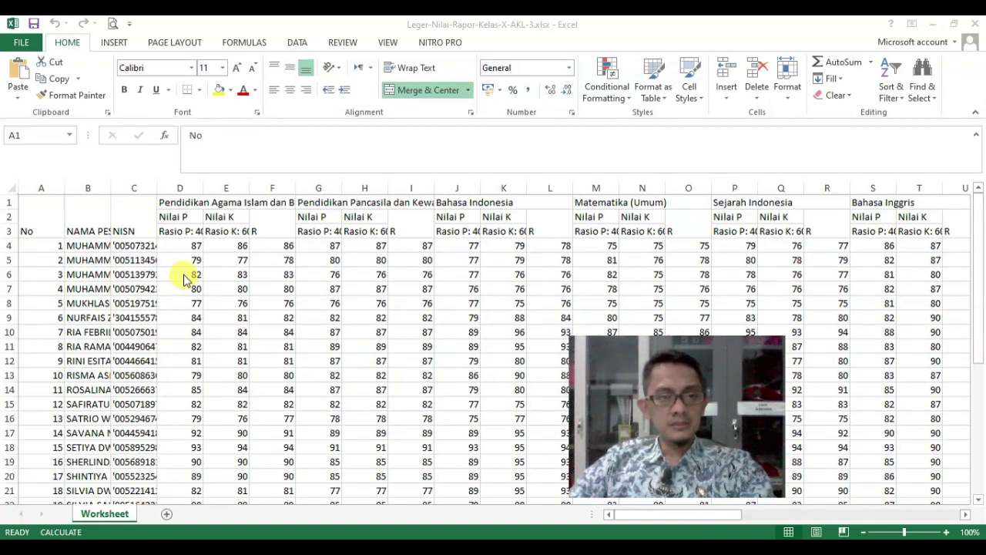
Fit the widths of the NAMA PESERTA DIDIK and NISN columns to their contents
click(31, 216)
click(98, 219)
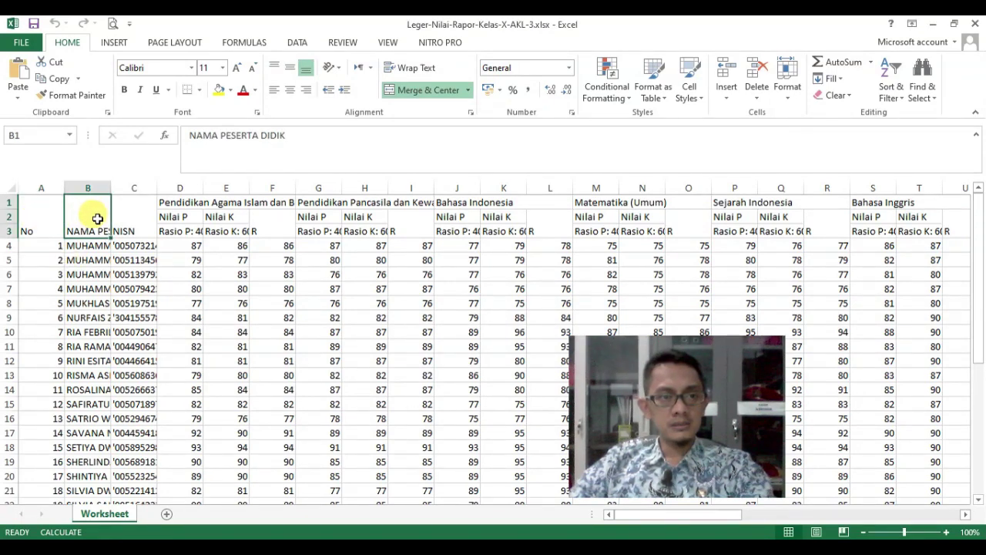
double_click(112, 188)
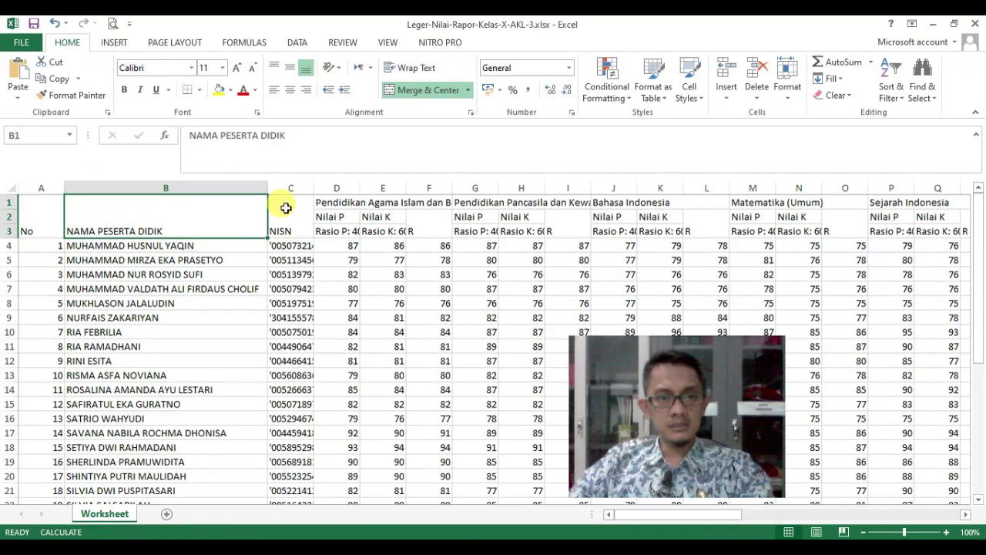
double_click(314, 187)
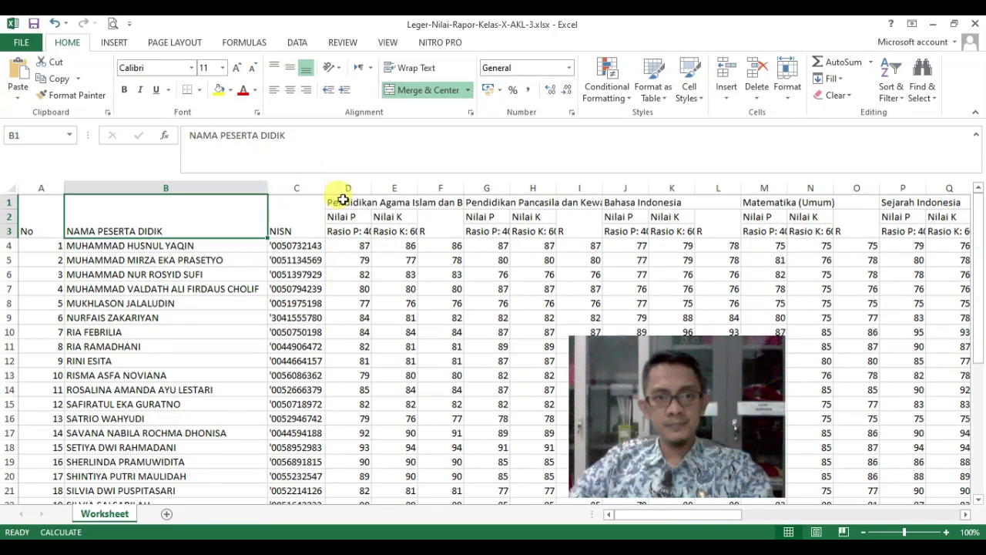
Examine the subject headings in row 1 and the Nilai P, Nilai K and R columns under Pendidikan Agama Islam dan Budi Pekerti
click(344, 200)
click(539, 200)
click(686, 201)
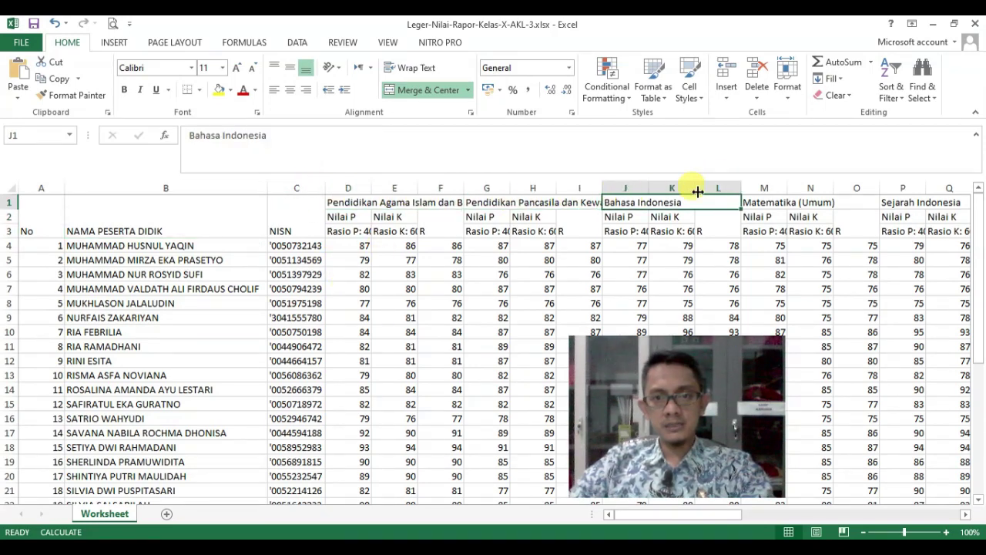
click(791, 200)
mouse_move(686, 515)
mouse_down()
mouse_move(940, 512)
mouse_move(683, 522)
mouse_up()
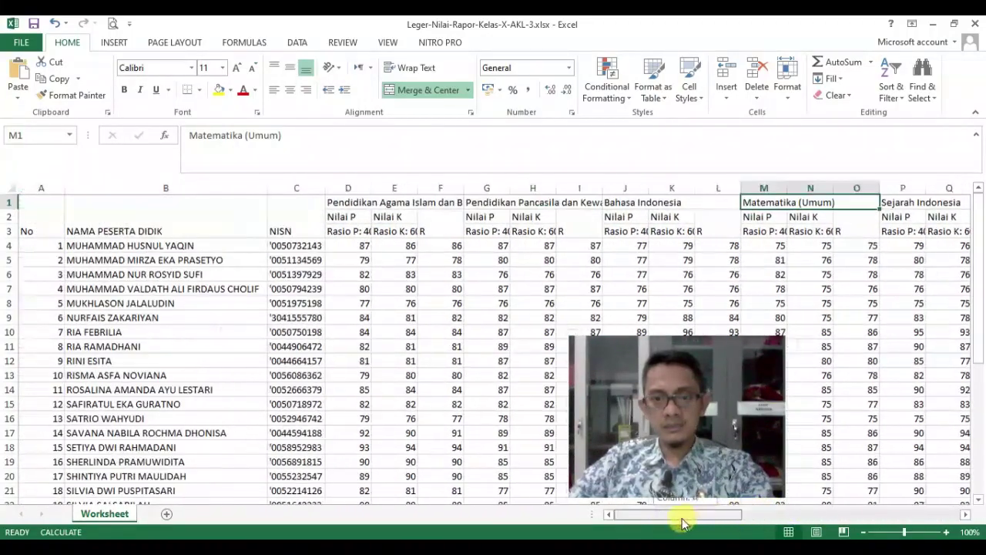
click(361, 203)
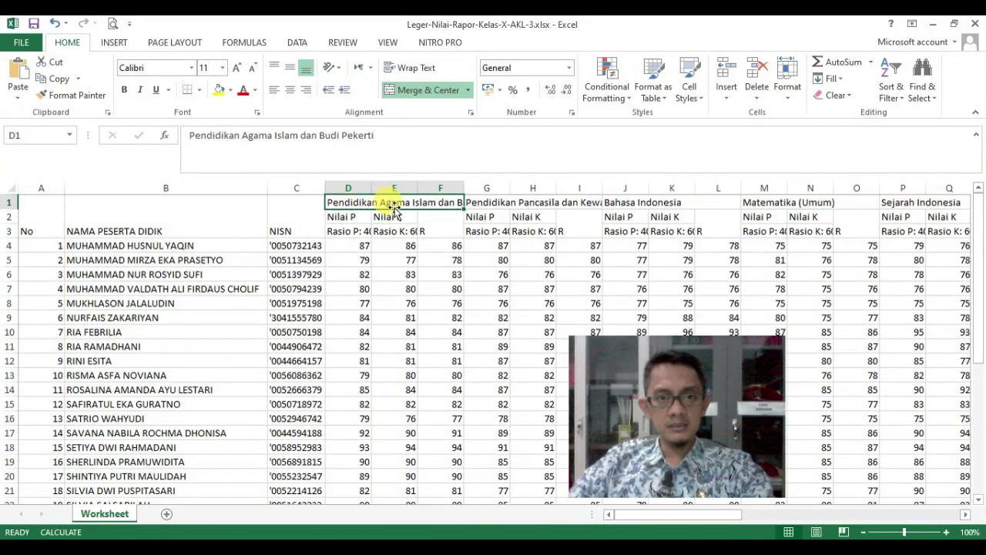
drag(346, 217, 399, 232)
click(359, 229)
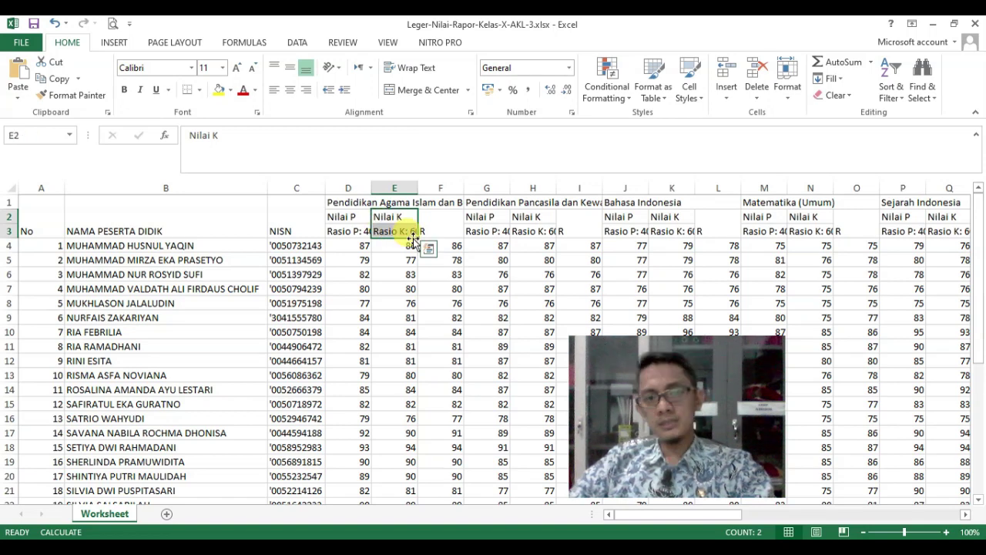
click(445, 225)
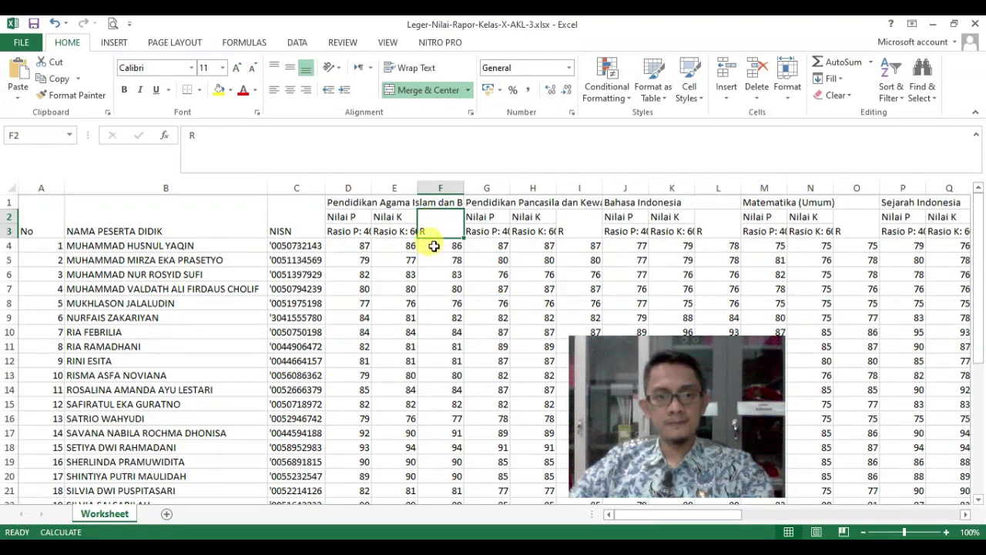
Examine the student grades in row 4 and the subject columns through to Perbankan Dasar
click(436, 244)
click(490, 260)
click(668, 241)
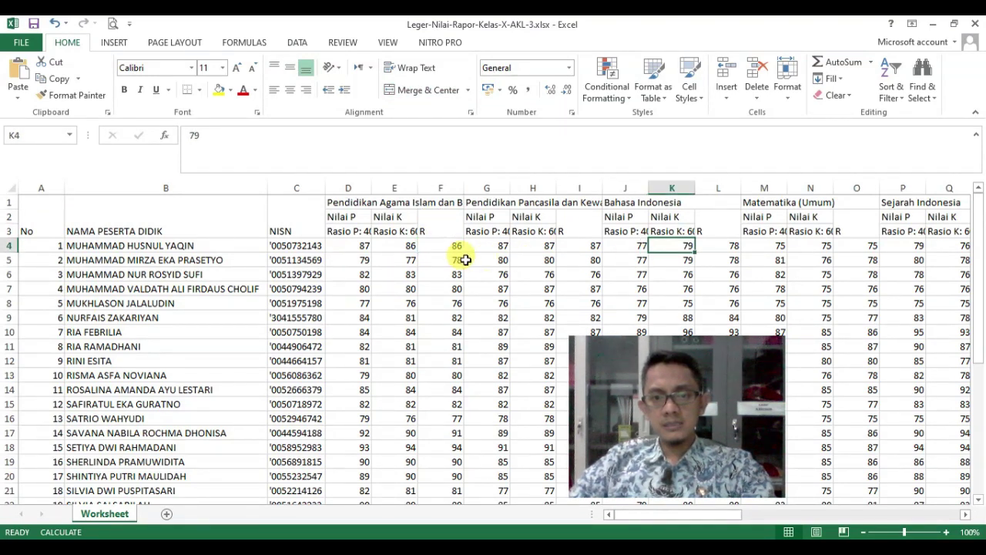
click(388, 246)
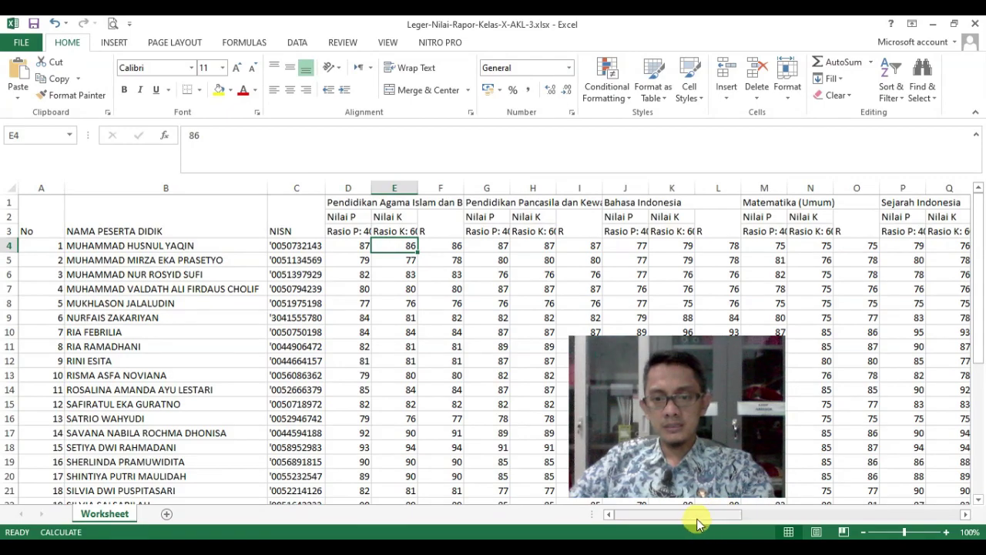
drag(700, 522, 678, 523)
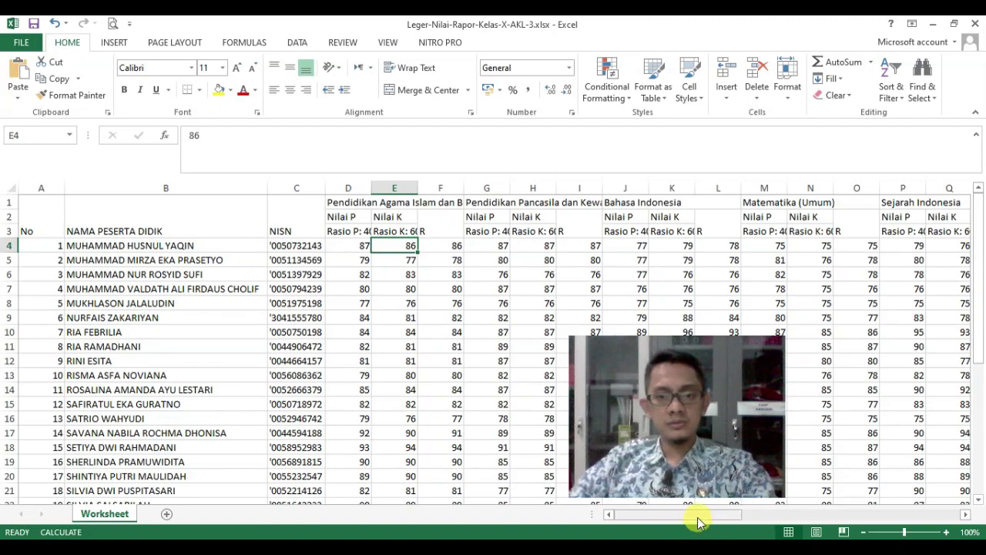
drag(700, 521, 923, 523)
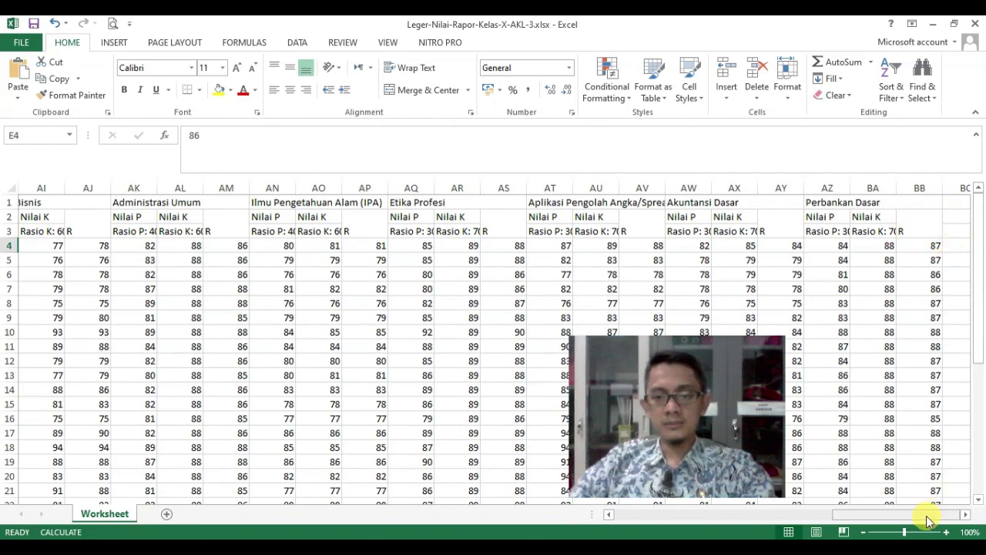
drag(912, 519, 650, 521)
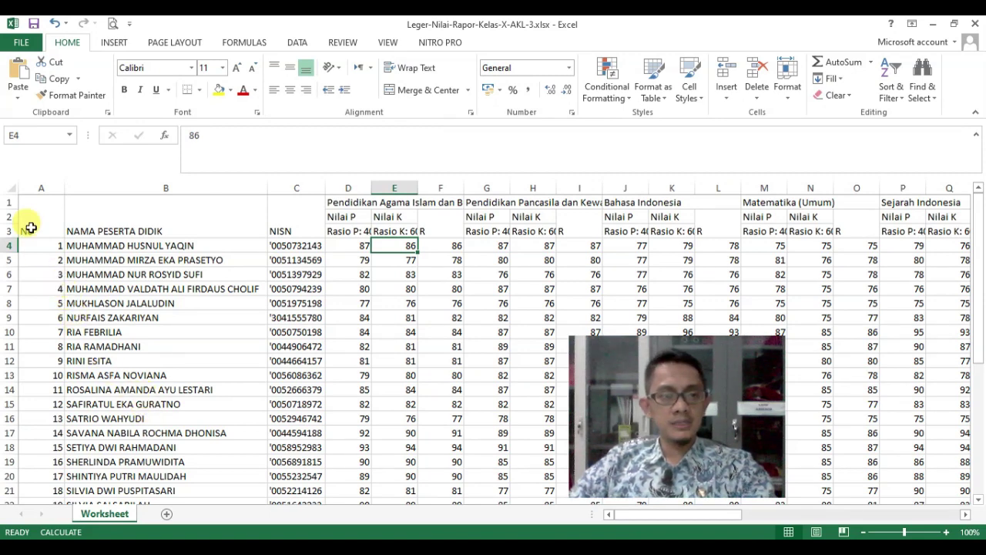
Apply all borders to the whole grade table, A1 through BB37
drag(30, 229, 910, 217)
click(424, 89)
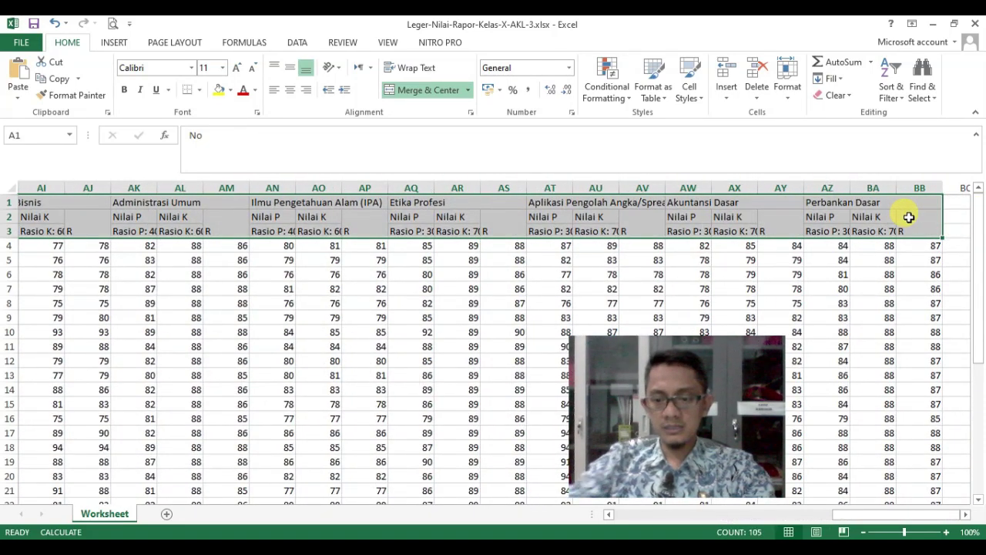
key(ctrl+shift+Down)
key(ctrl+shift+Down)
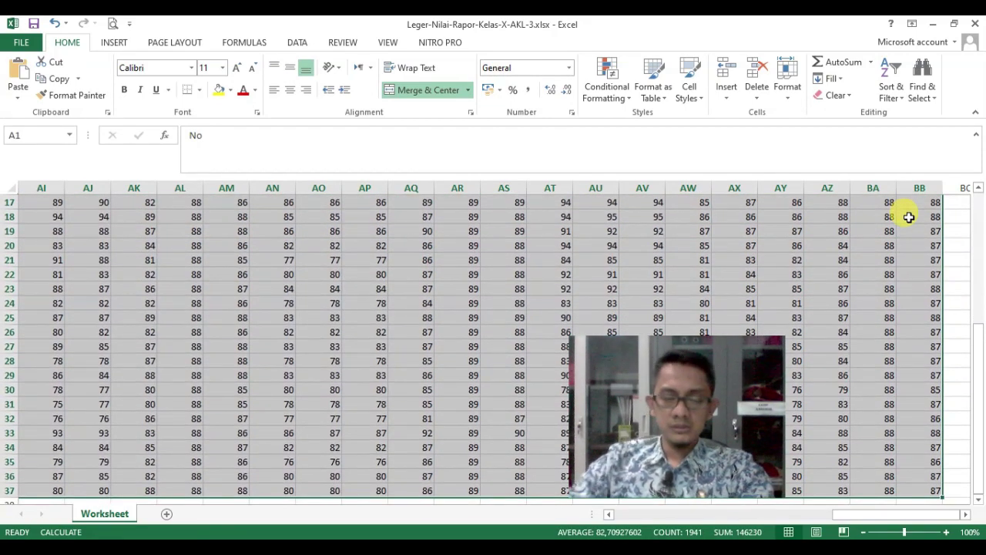
click(199, 89)
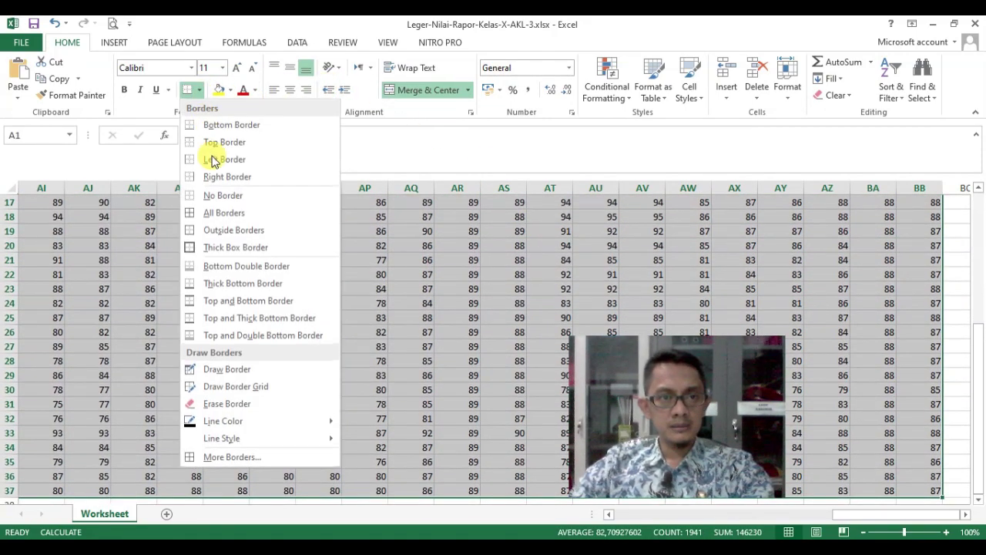
click(210, 212)
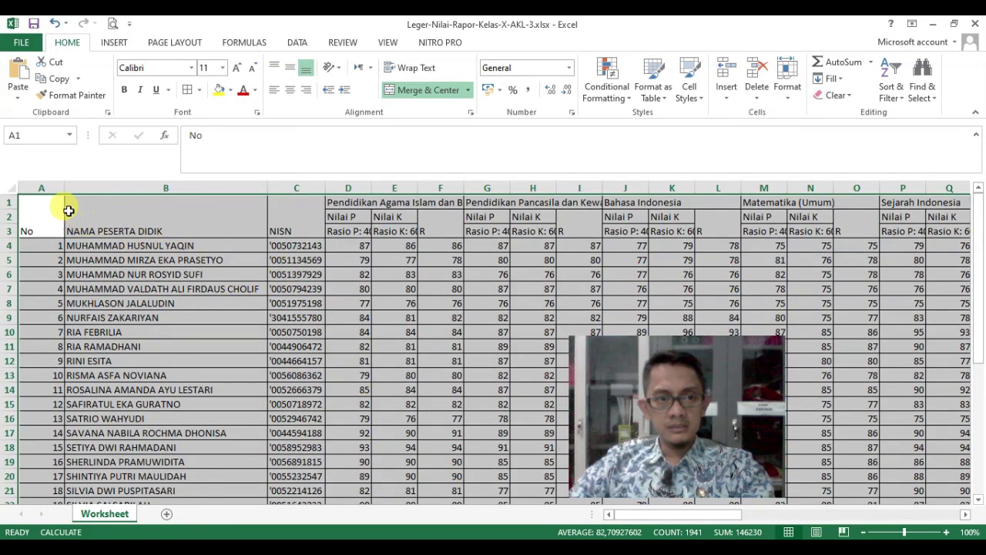
Fill the table's header rows 1 to 3, columns A through BB, with grey
drag(38, 213, 712, 219)
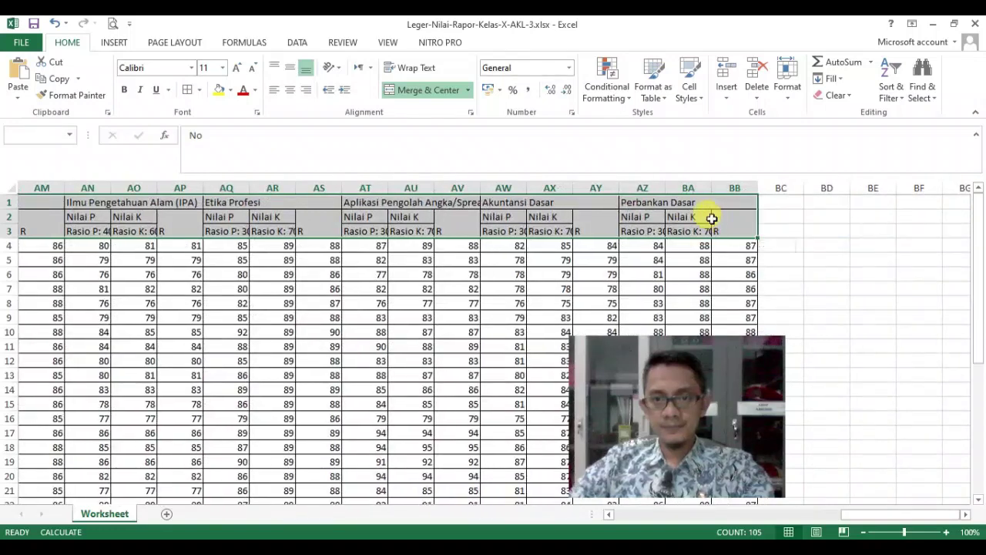
click(231, 91)
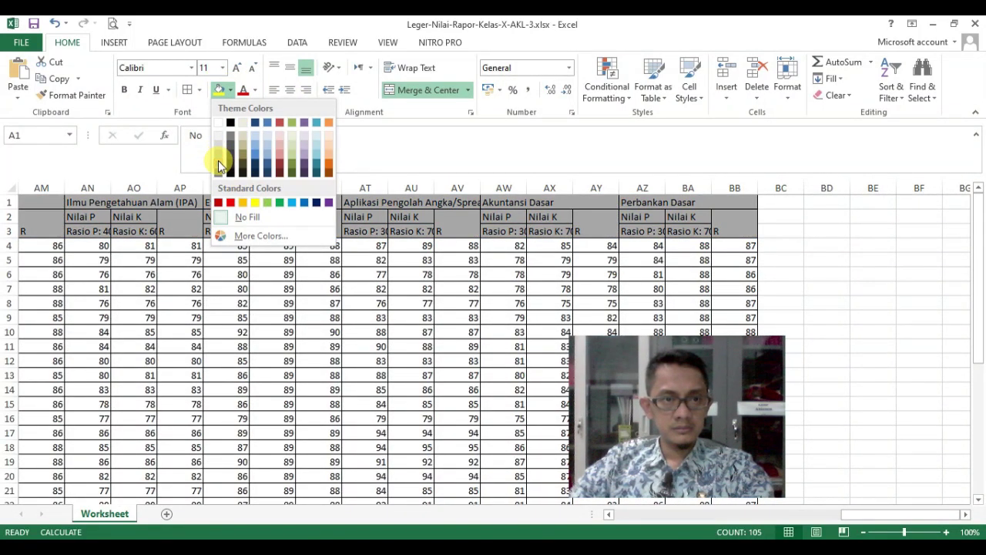
click(219, 166)
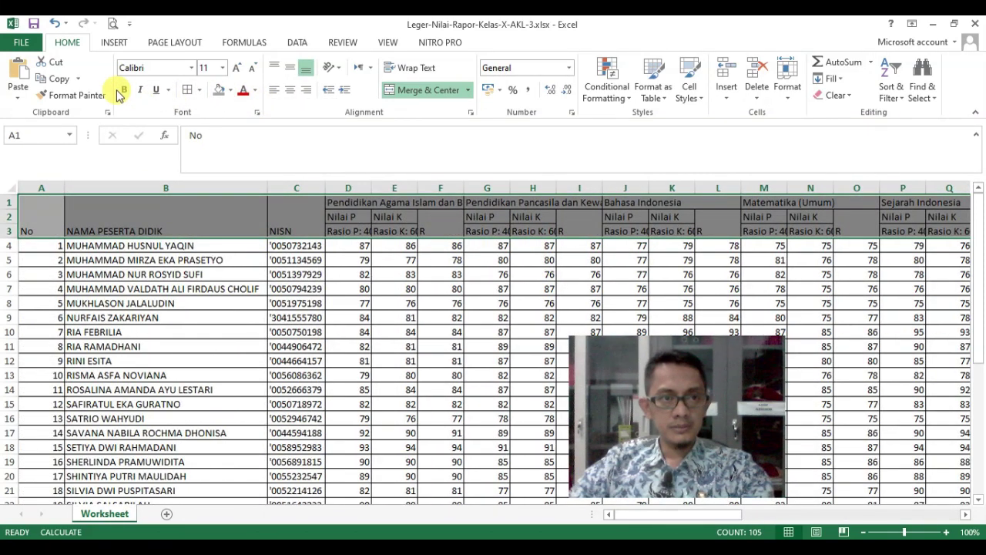
Make the header rows' text bold and centre it both horizontally and vertically
click(125, 91)
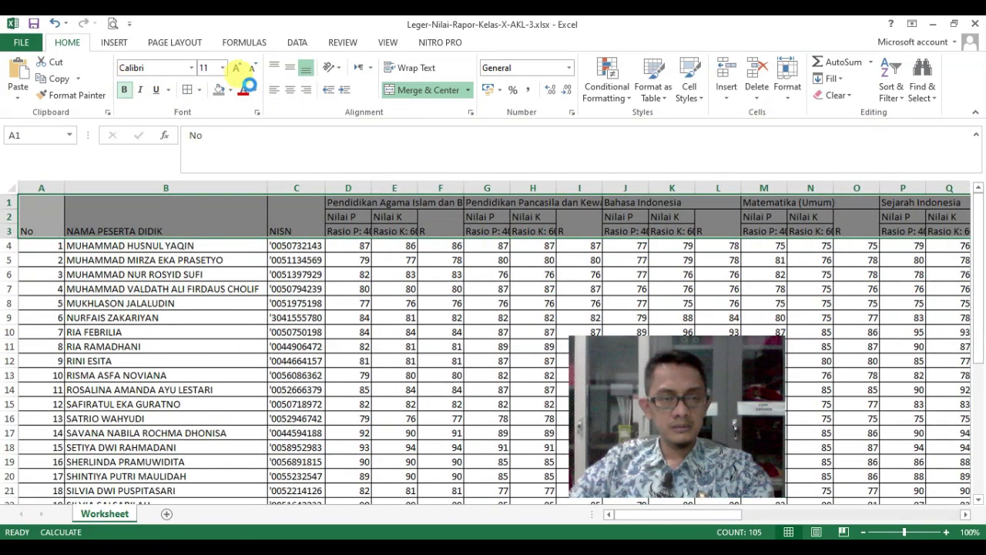
click(291, 92)
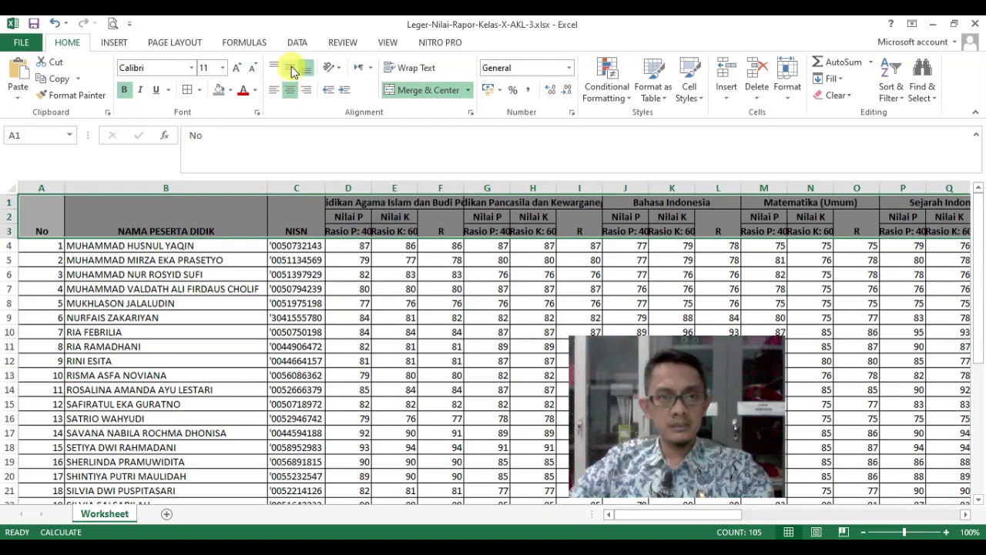
click(292, 69)
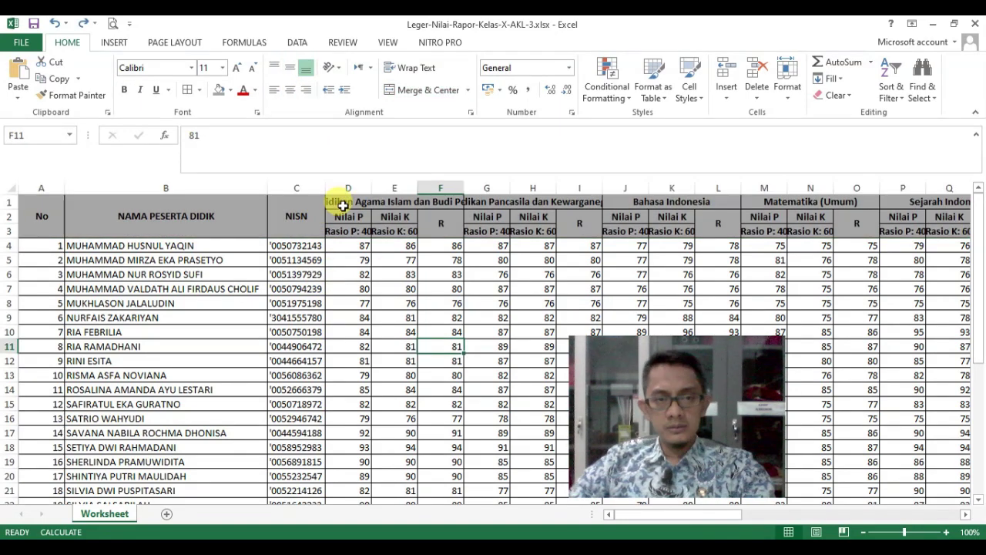
Narrow grade columns D through BB to one uniform width just wide enough for the two-digit grades
click(343, 199)
drag(343, 188, 869, 188)
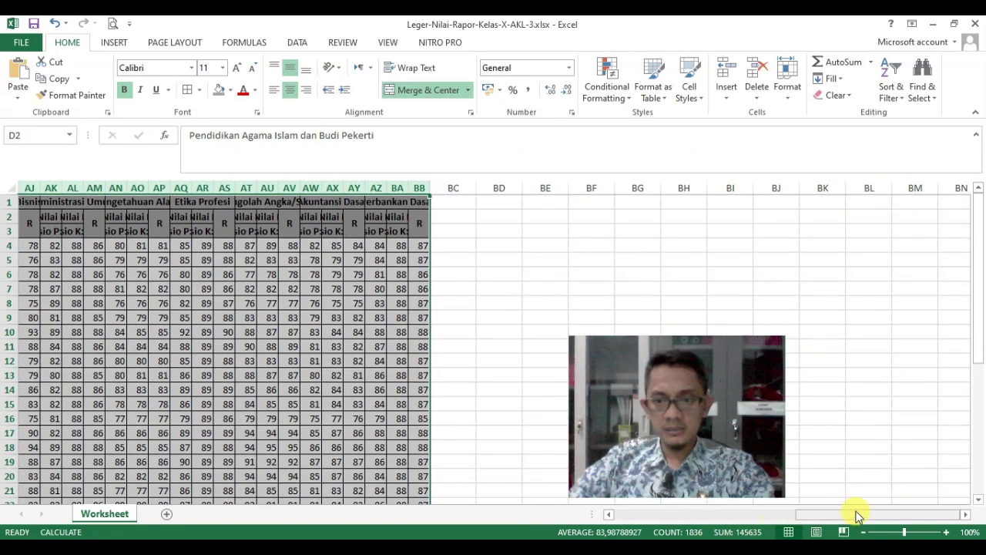
drag(857, 515, 673, 521)
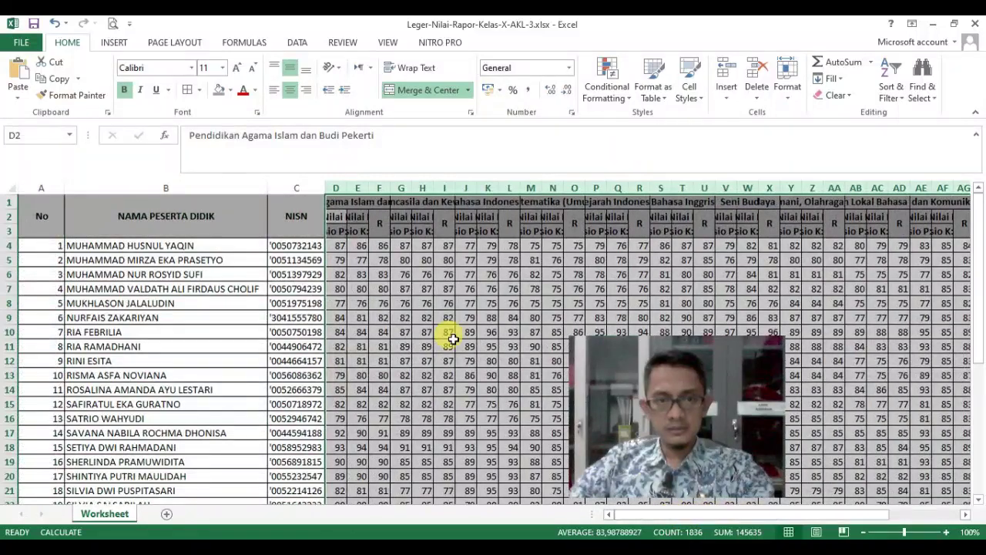
click(509, 289)
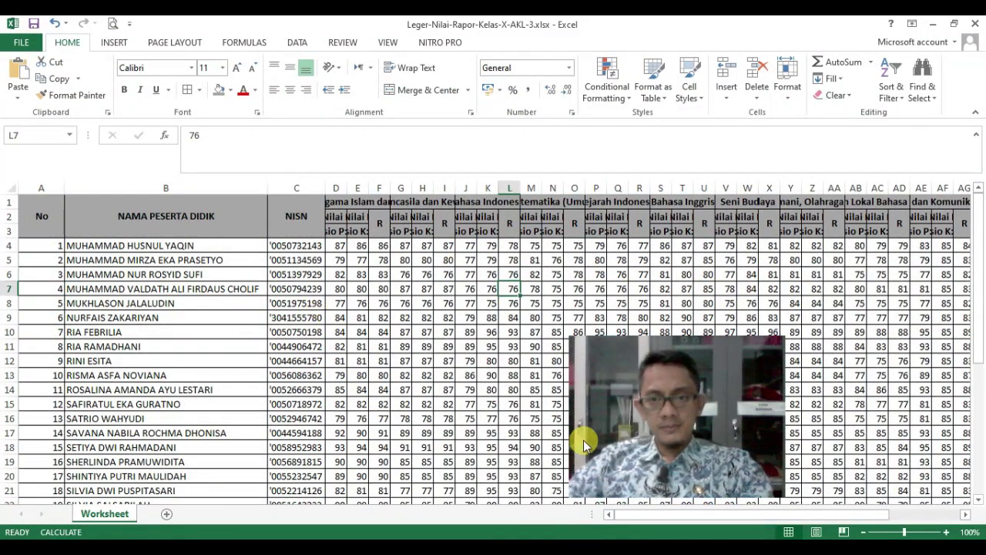
Merge and center cells BC1 to BC3 beside the last subject and enter the heading JUMLAH
drag(673, 515, 757, 513)
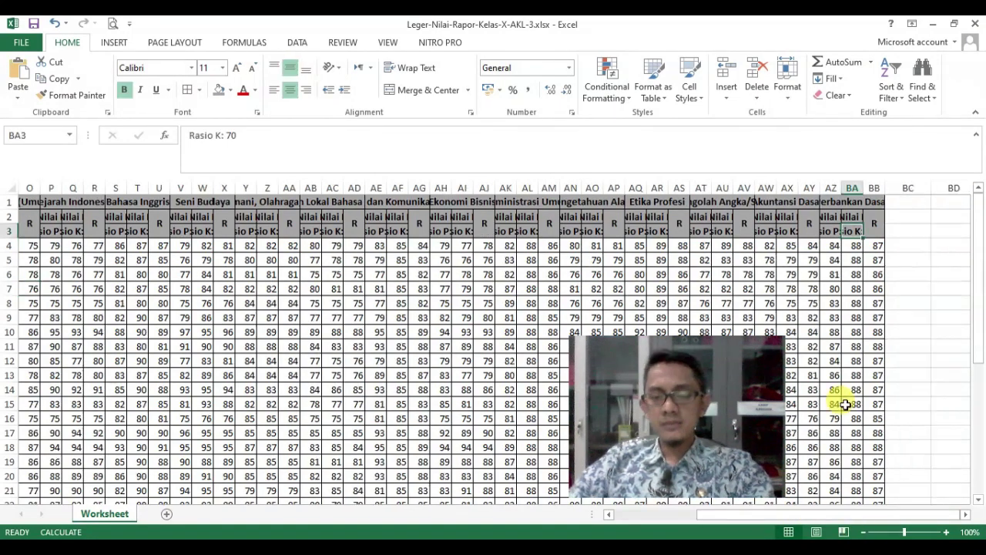
drag(900, 198, 898, 231)
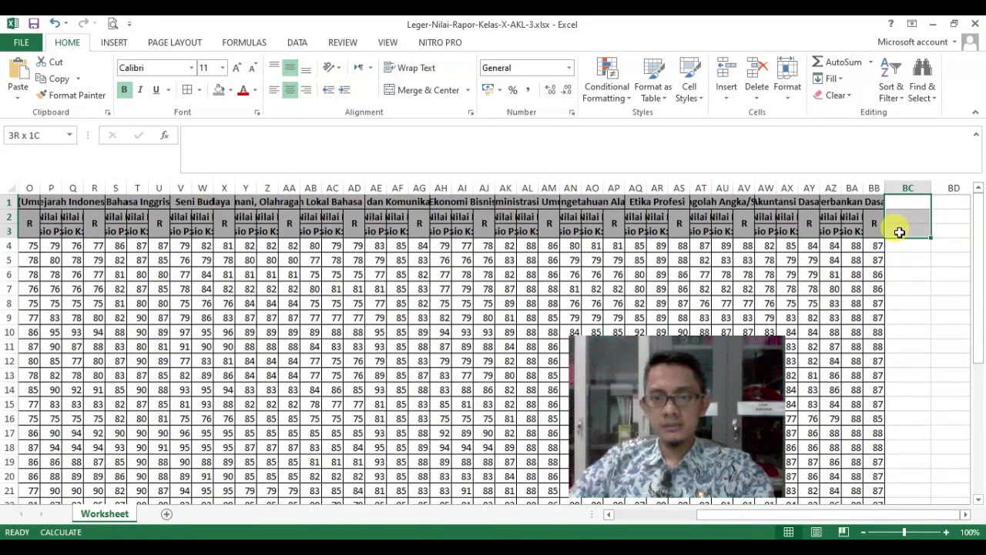
click(416, 90)
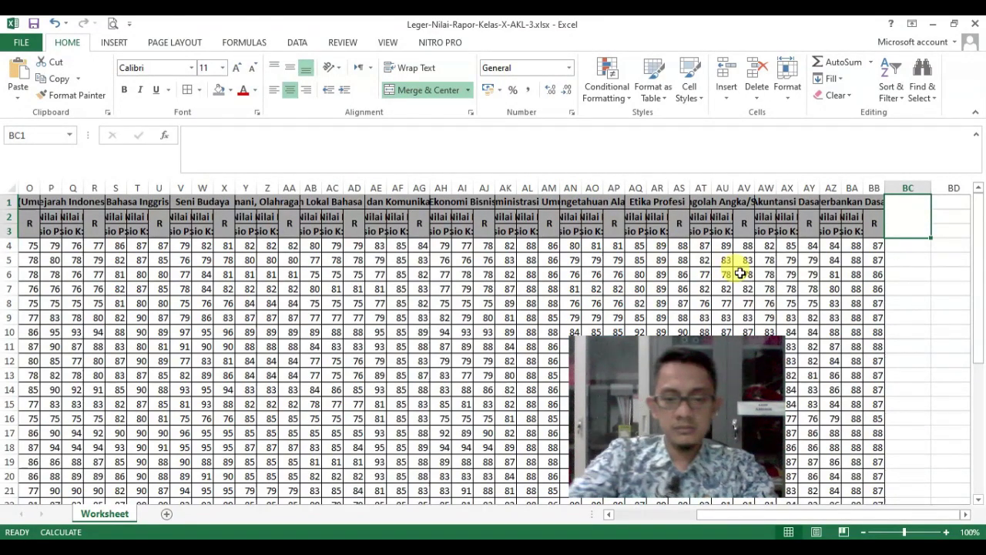
text(JUMLAH)
key(Return)
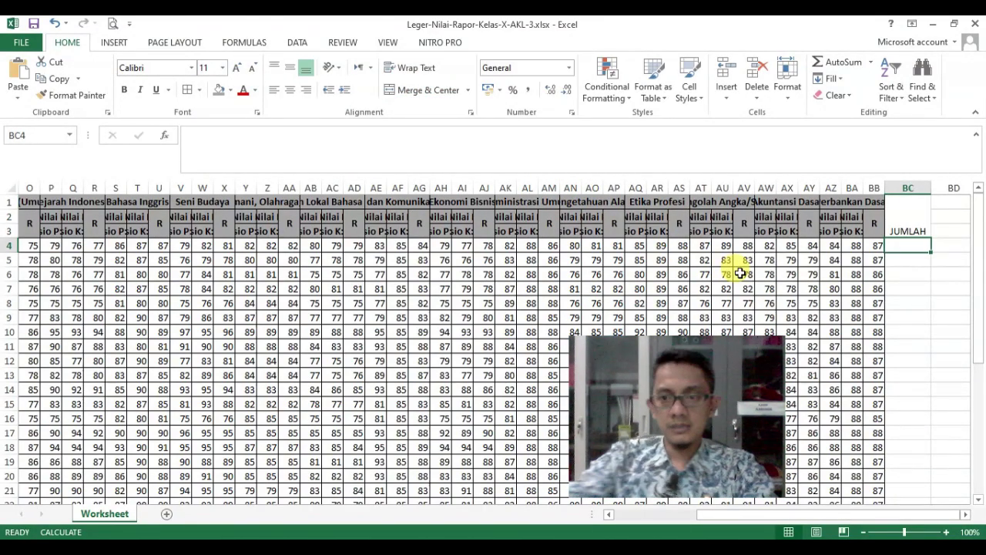
Examine the R grades in row 4 across the subjects and the empty JUMLAH column
click(906, 215)
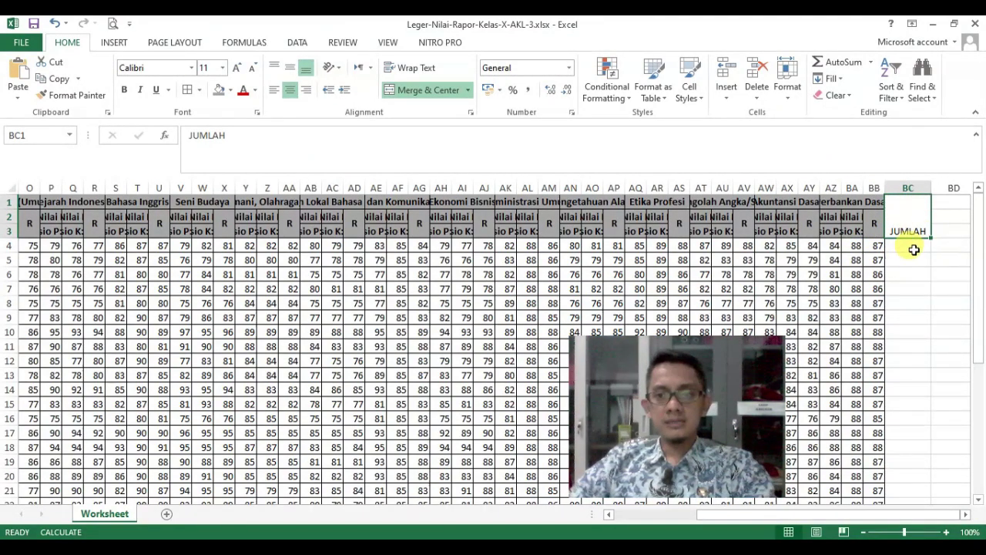
click(911, 246)
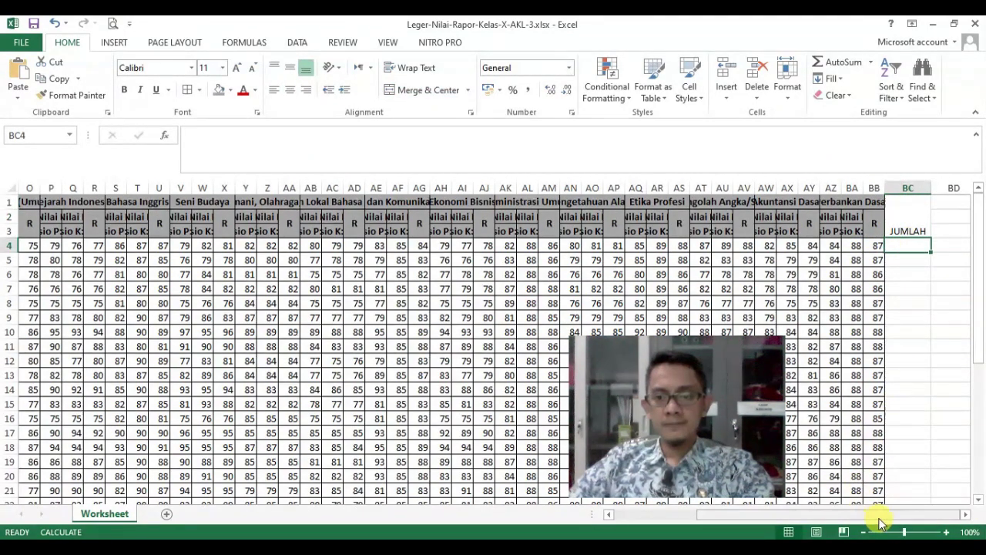
drag(883, 521, 760, 521)
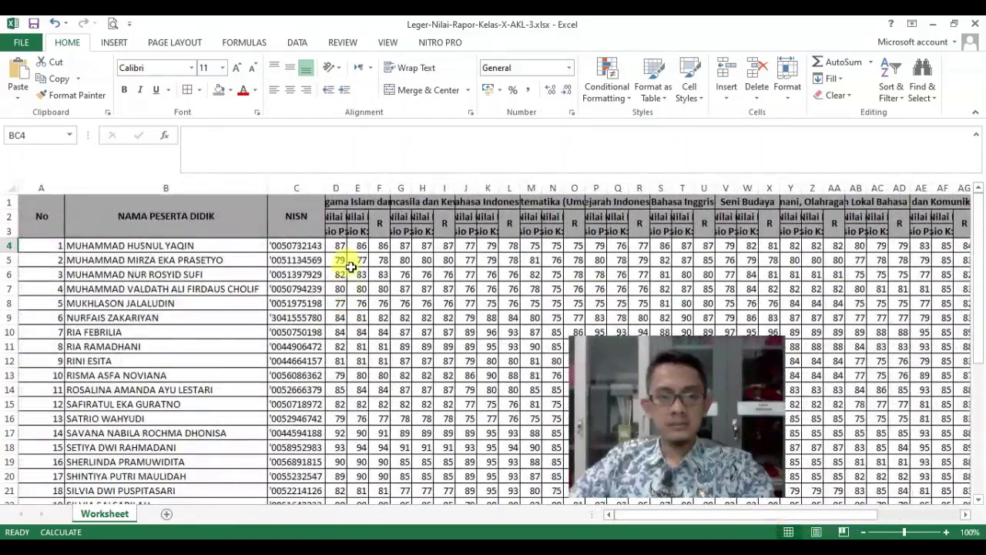
click(373, 245)
click(511, 245)
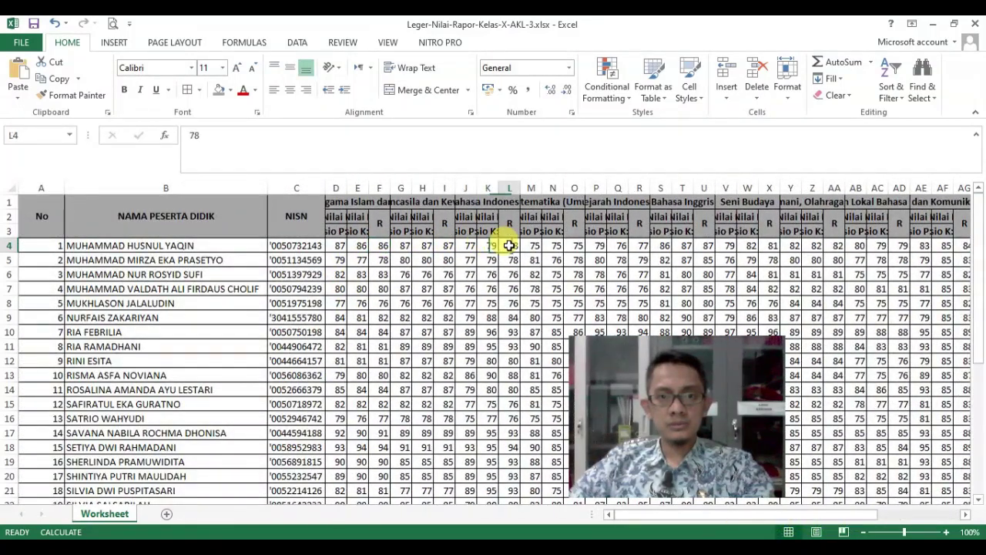
click(577, 245)
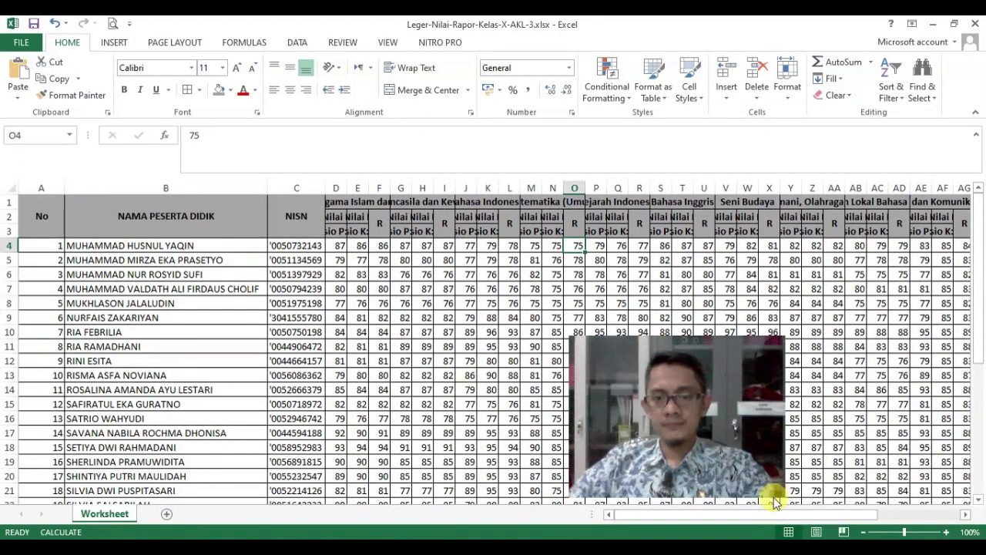
drag(760, 518, 881, 519)
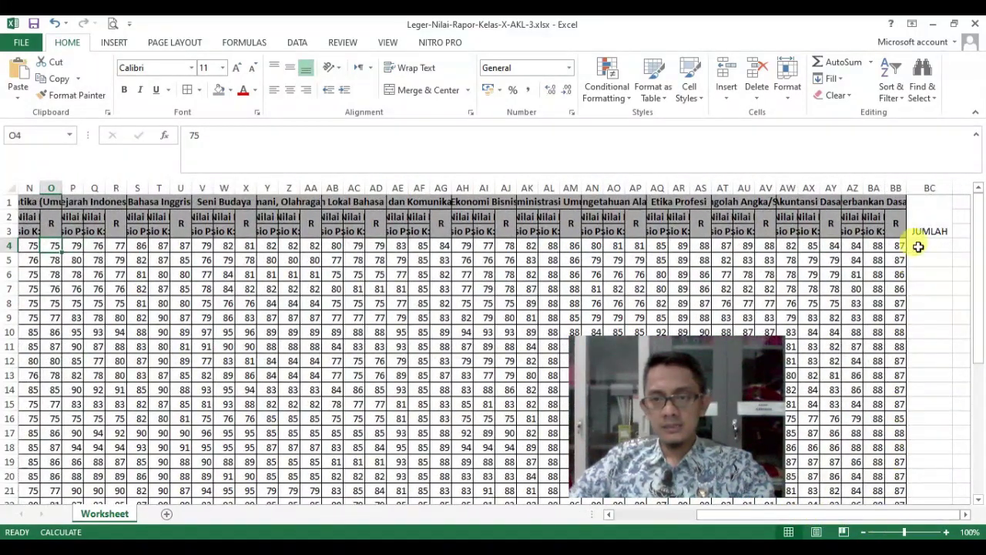
click(922, 221)
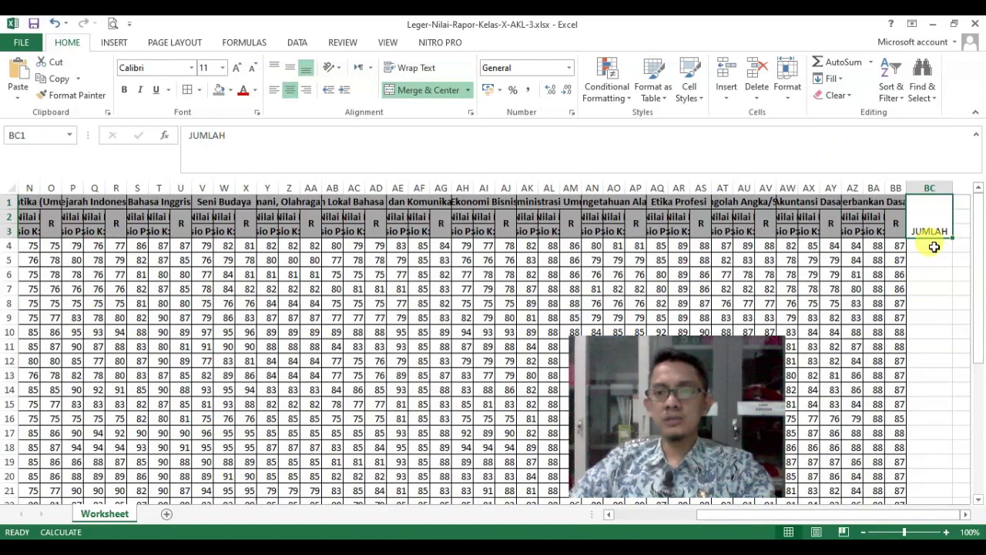
Begin a SUM formula in BC4 with the R grades in F4, I4, L4, O4, R4, U4, X4, AA4, AD4 and AG4
click(932, 247)
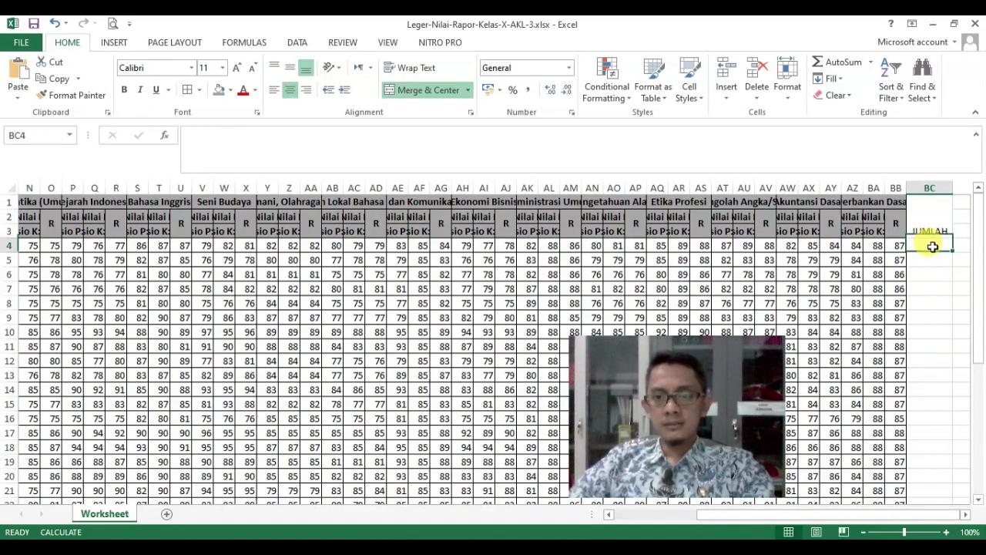
text(=)
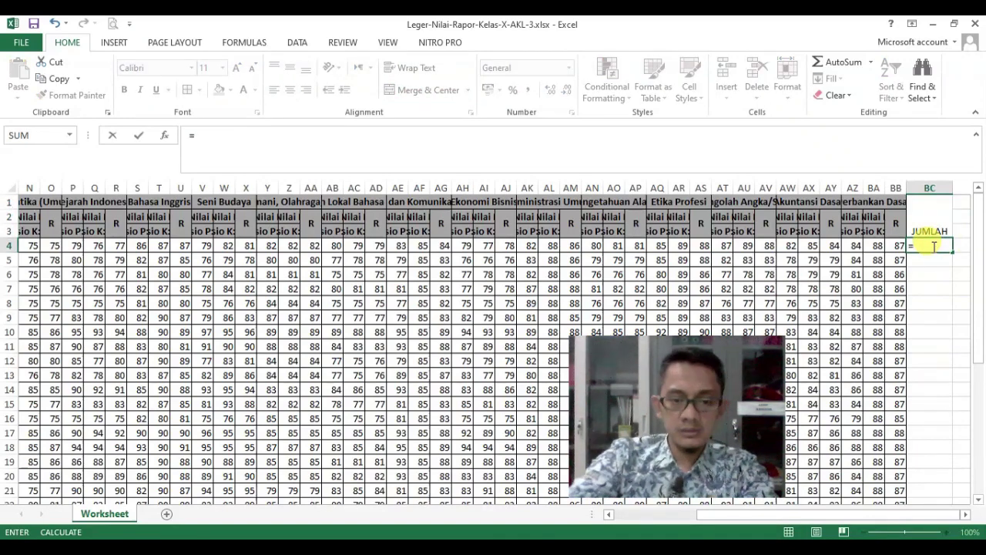
text(SUM()
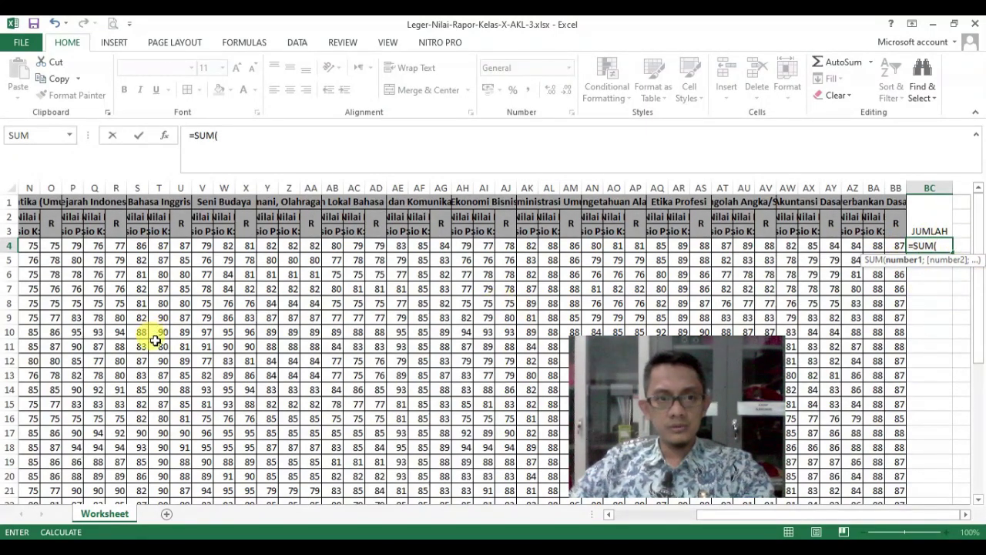
drag(820, 516, 727, 513)
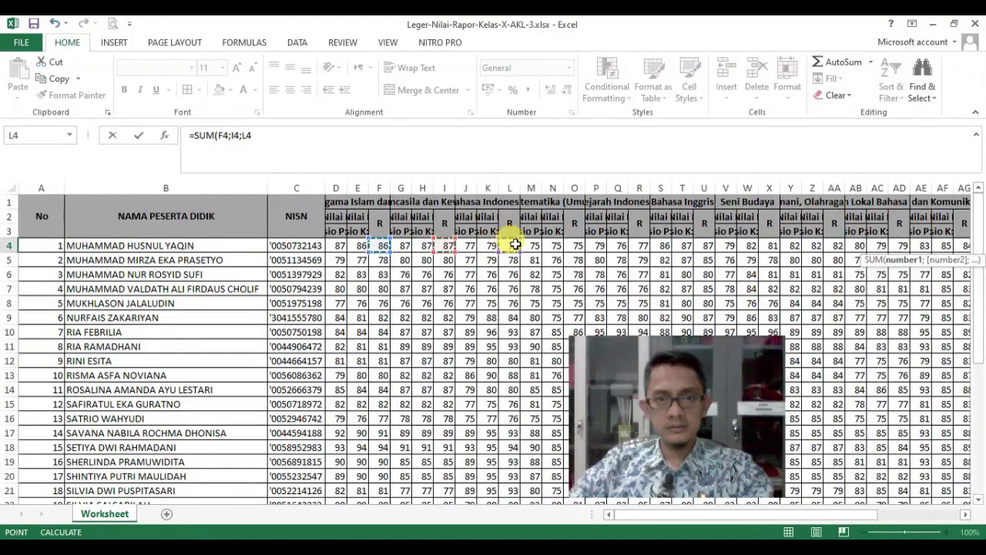
text(;)
click(575, 245)
text(;)
click(639, 245)
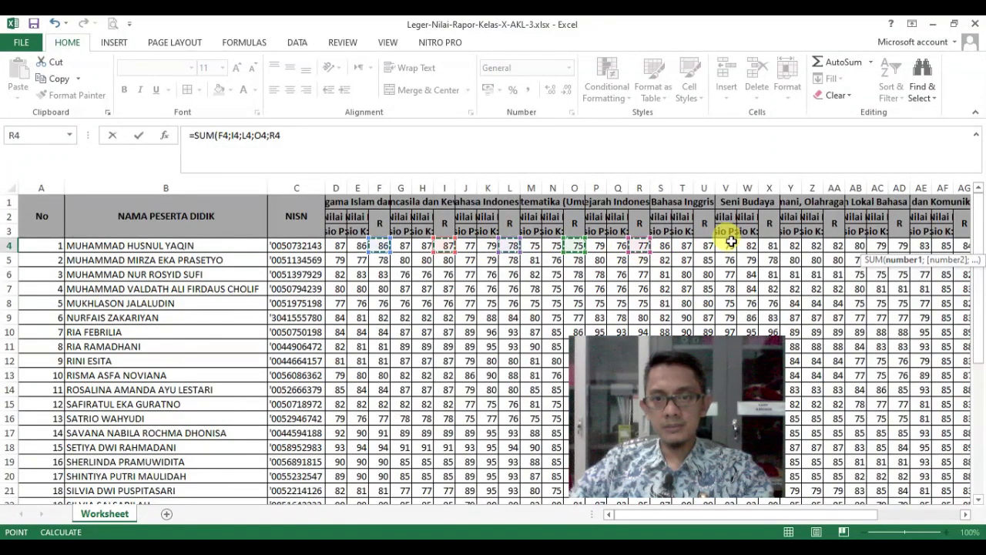
text(;)
click(706, 246)
text(;)
click(769, 245)
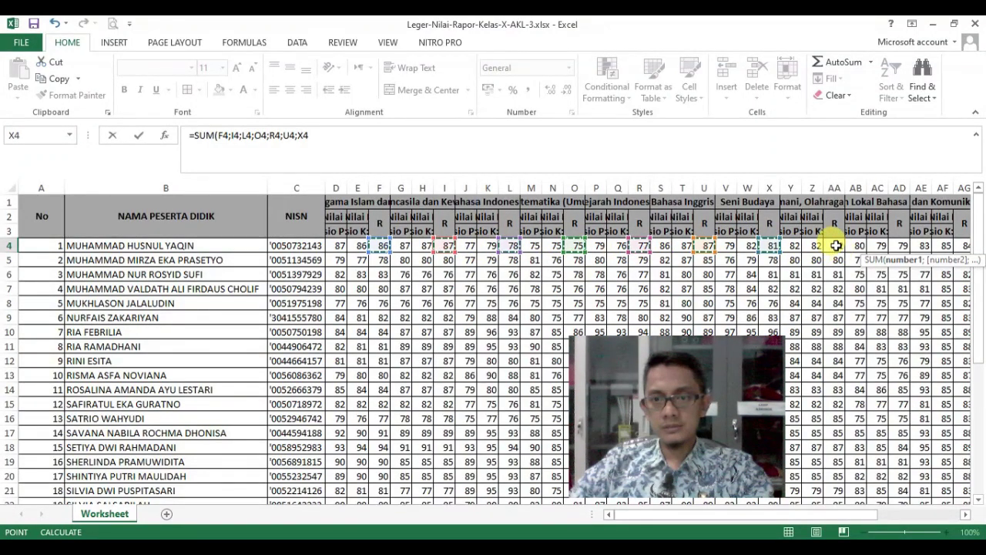
text(;)
click(835, 245)
text(;)
click(899, 245)
text(;)
click(964, 245)
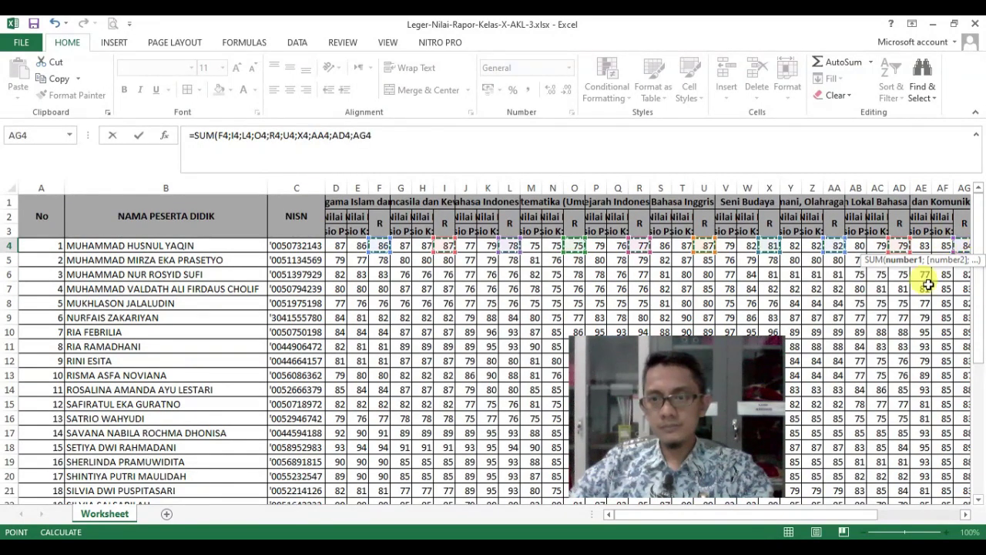
Complete BC4's SUM formula by adding the R grades in AJ4, AM4, AP4, AS4, AV4, AY4 and BB4
drag(810, 515, 876, 513)
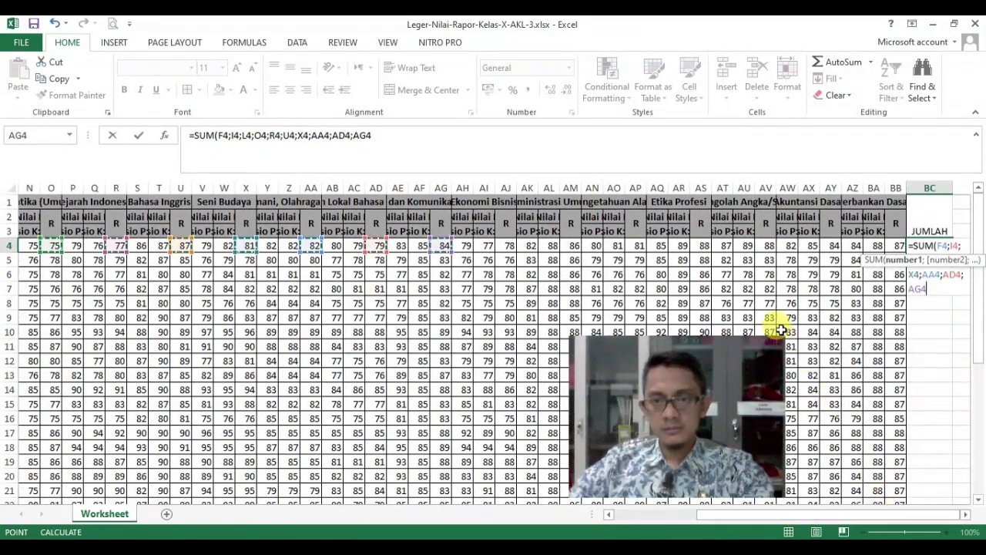
text(;)
click(574, 246)
text(;)
click(640, 245)
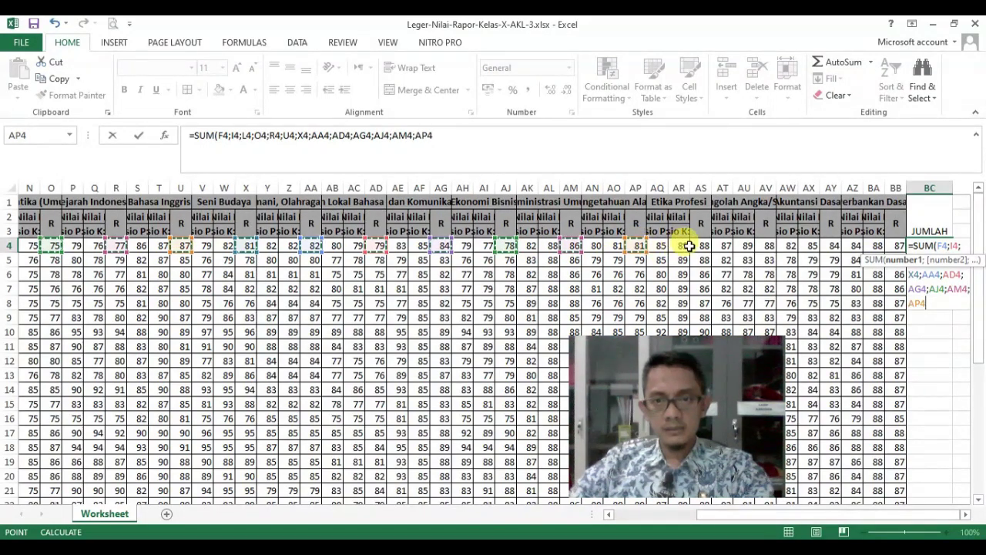
text(;)
click(697, 247)
text(;)
click(769, 245)
text(;)
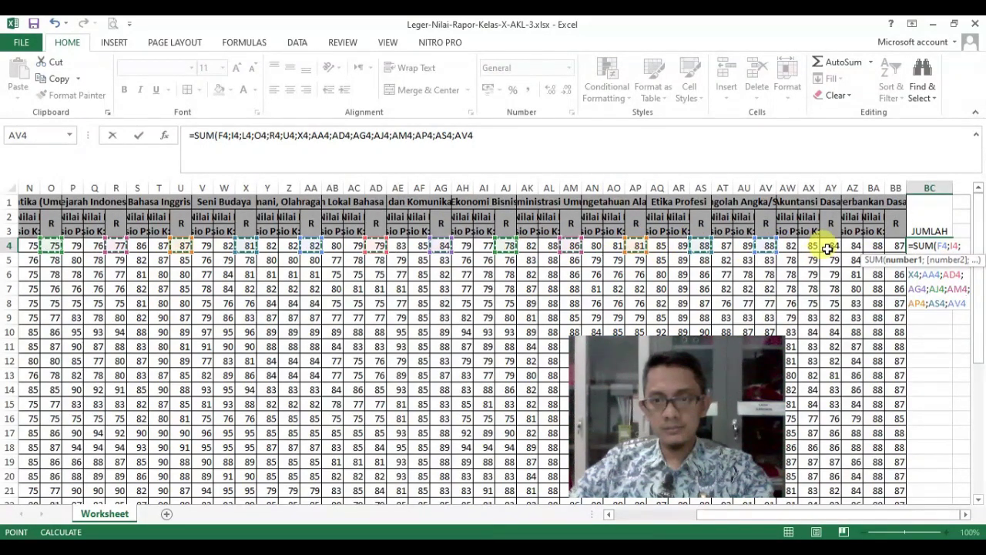
click(833, 246)
text(;)
click(894, 245)
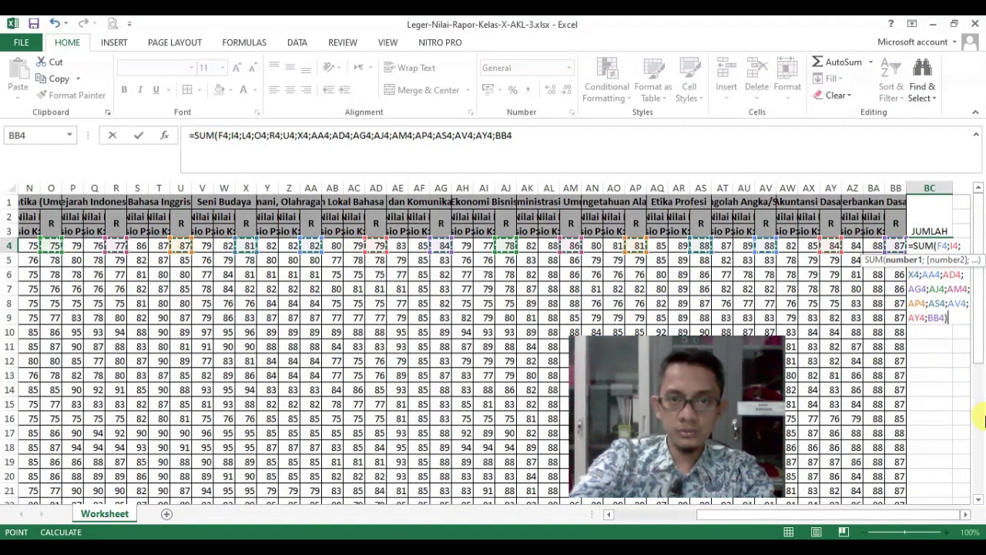
key(Return)
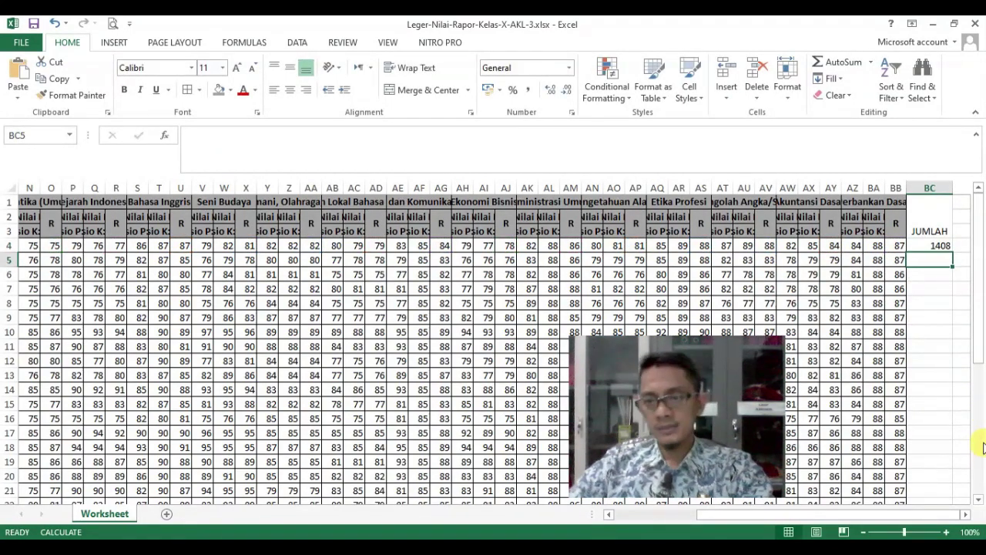
Fill the SUM formula from BC4 down the JUMLAH column for all remaining students
click(933, 243)
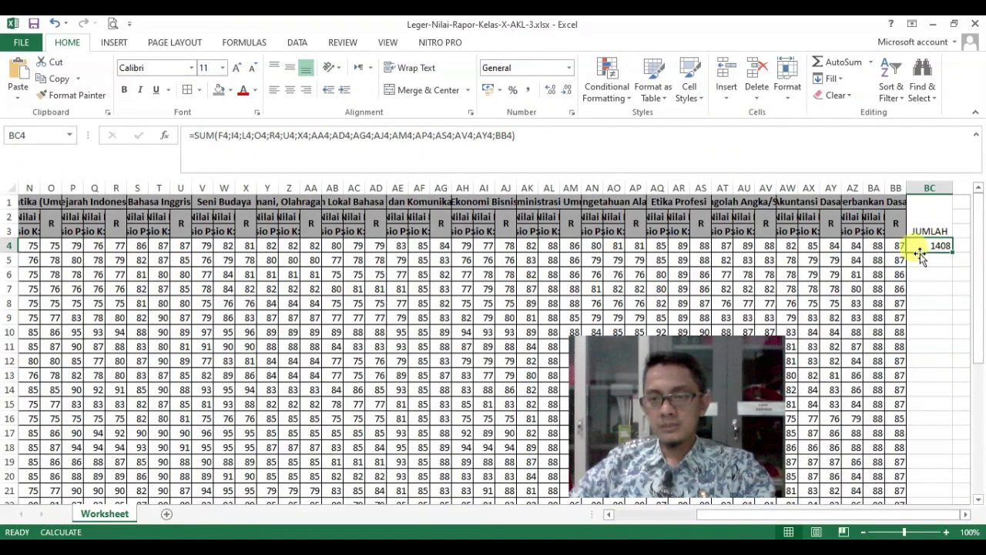
drag(747, 386, 745, 313)
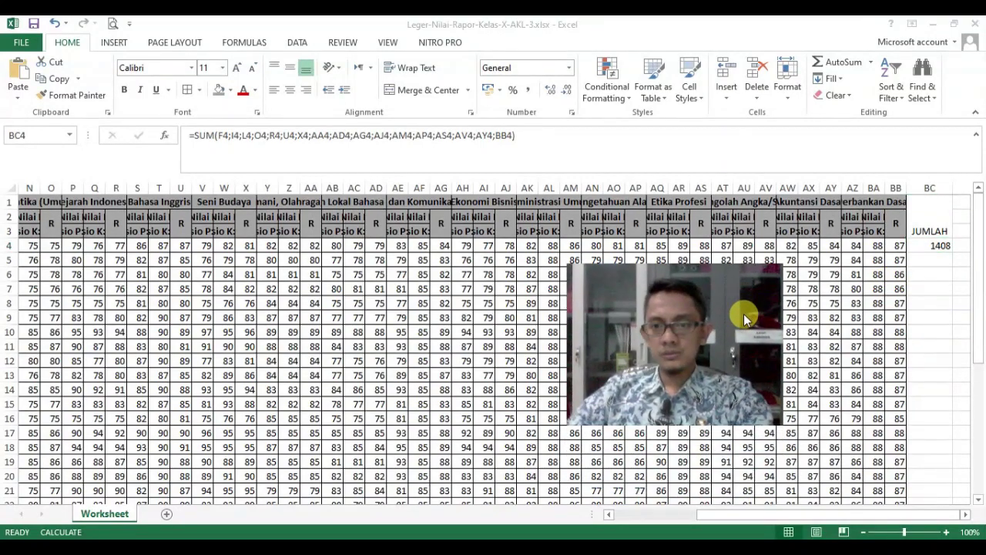
click(935, 244)
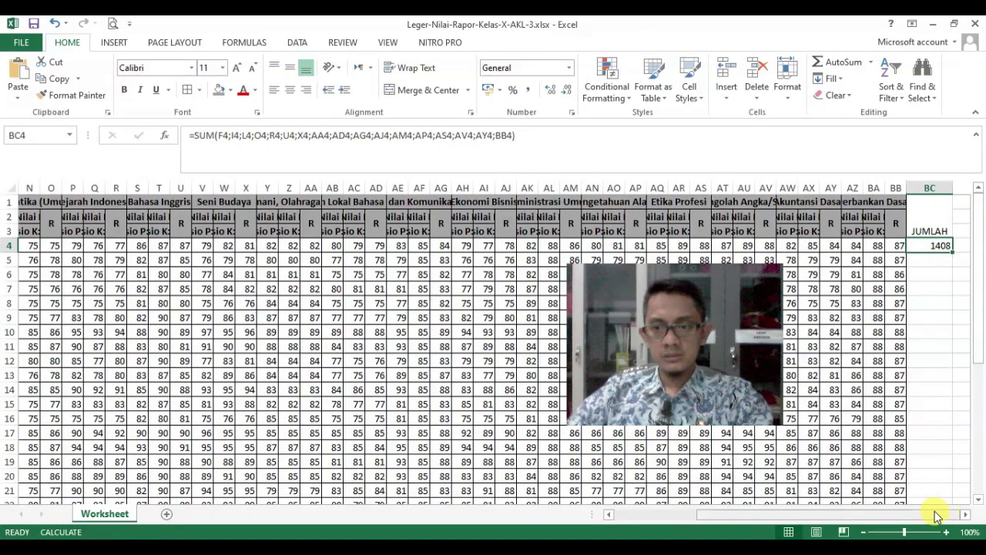
mouse_move(936, 516)
mouse_down()
mouse_move(797, 511)
mouse_move(943, 506)
mouse_up()
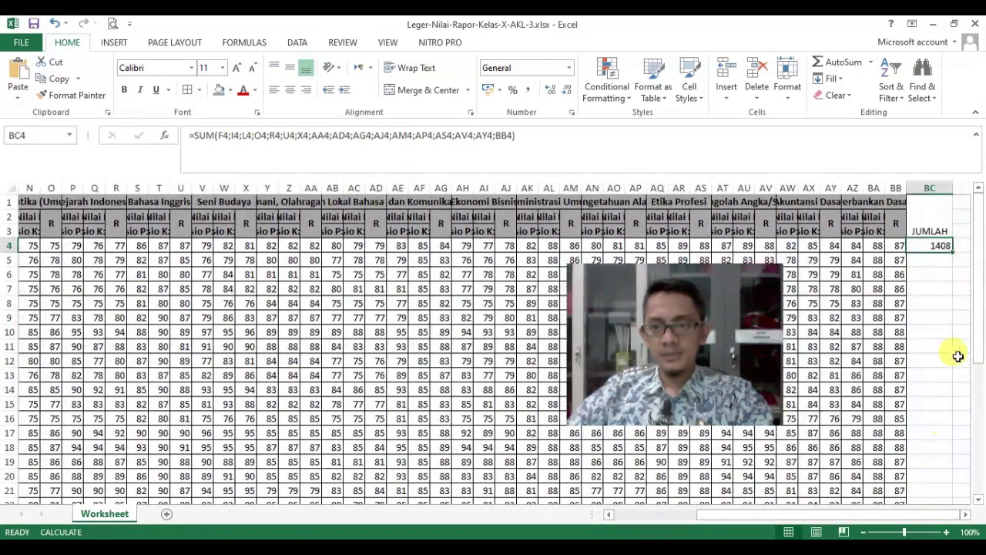
double_click(953, 253)
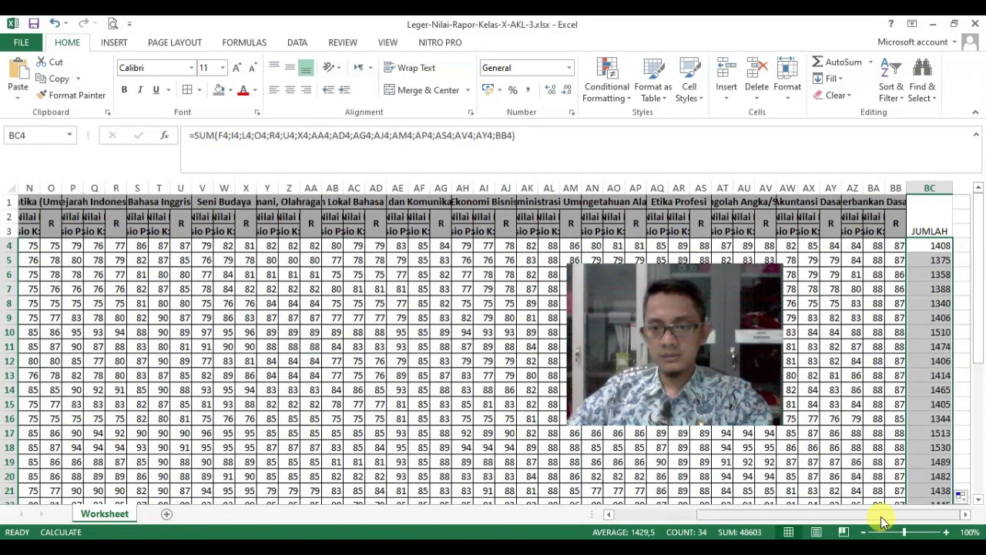
Examine the students' totals in the JUMLAH column and the empty column beside it
click(966, 515)
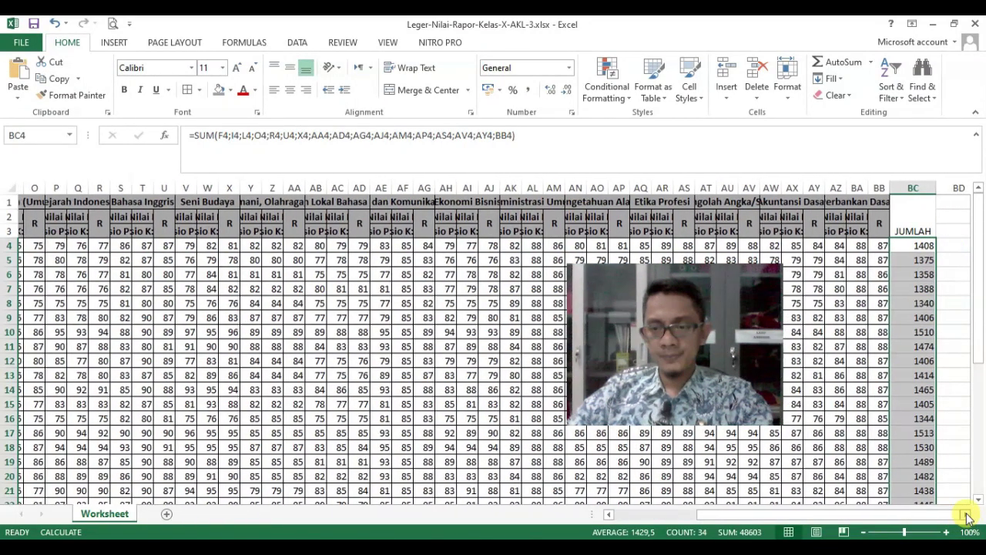
click(966, 515)
click(911, 264)
click(899, 243)
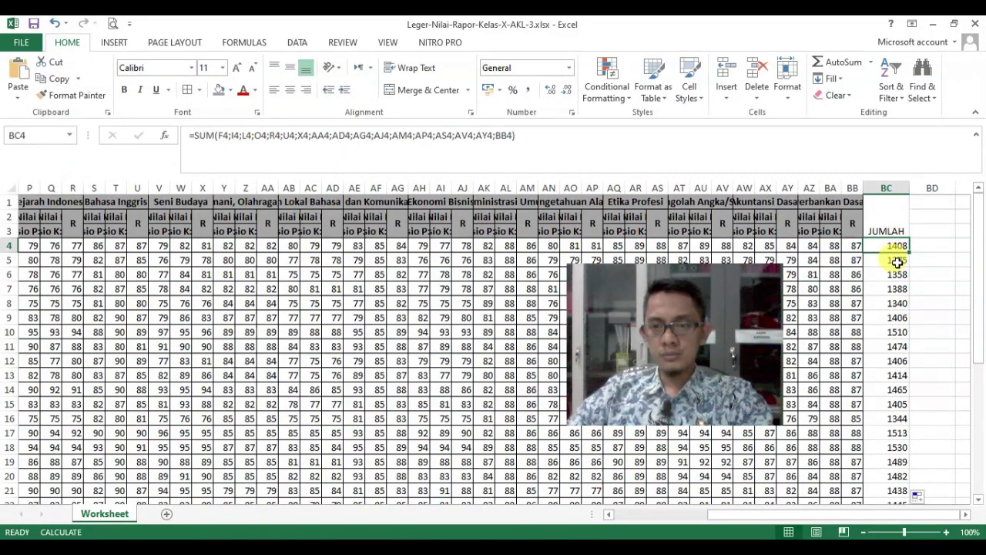
click(899, 271)
click(894, 349)
click(886, 261)
click(884, 207)
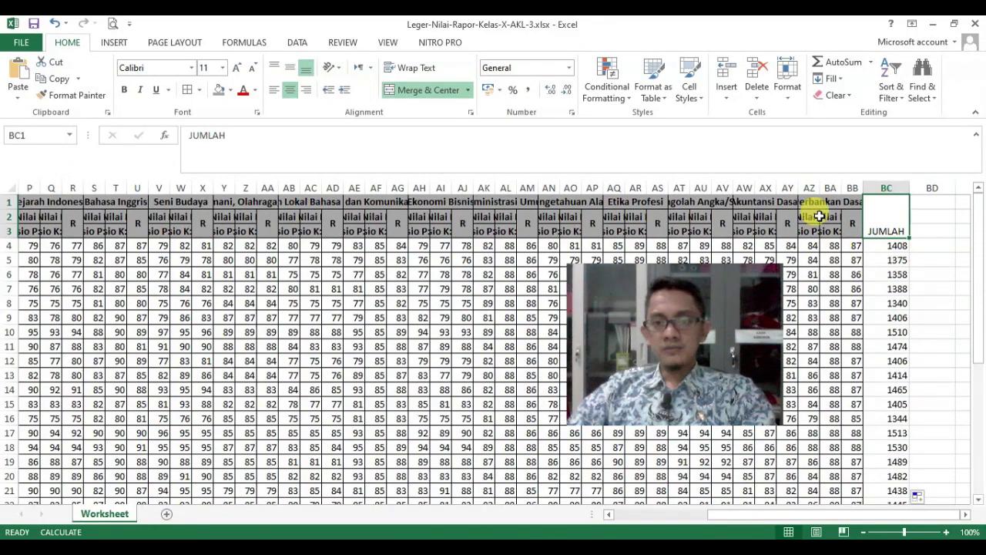
click(907, 255)
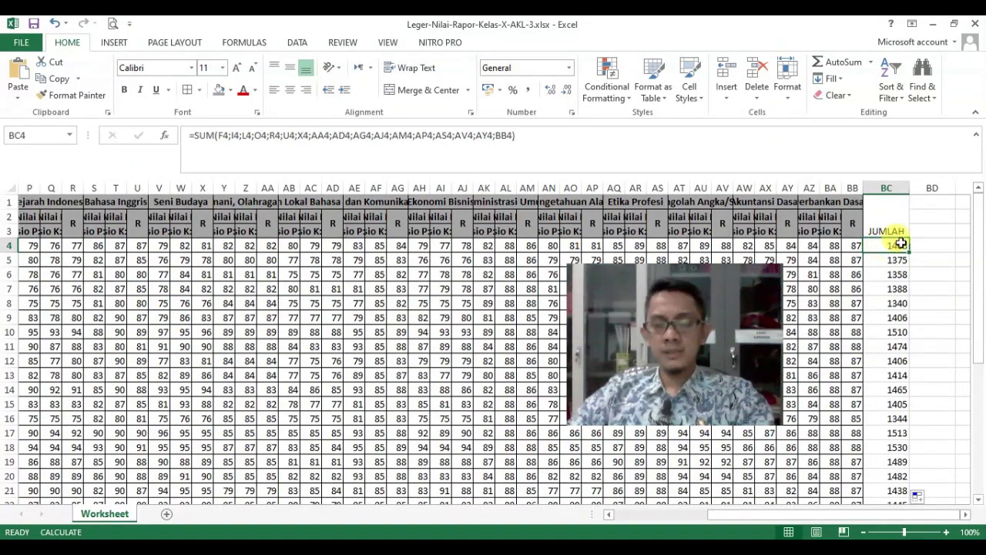
click(924, 243)
click(886, 213)
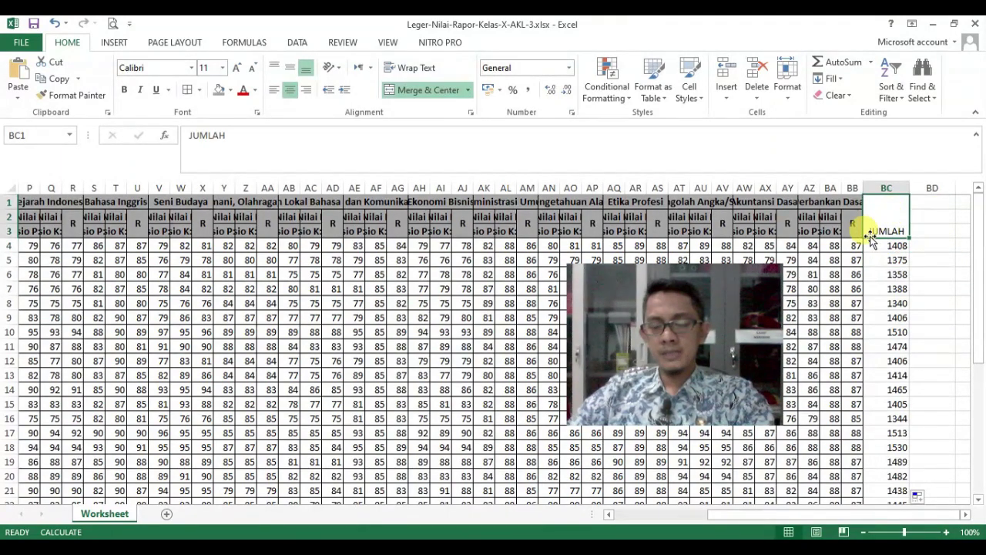
Merge and center cells BD1 to BD3 beside JUMLAH and enter the heading RATA-RATA
drag(924, 201, 925, 231)
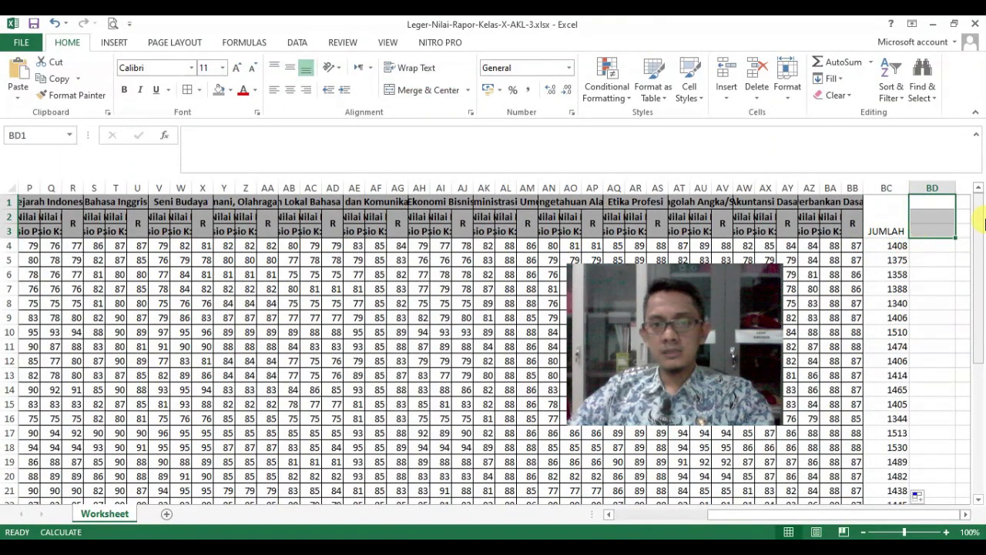
click(409, 93)
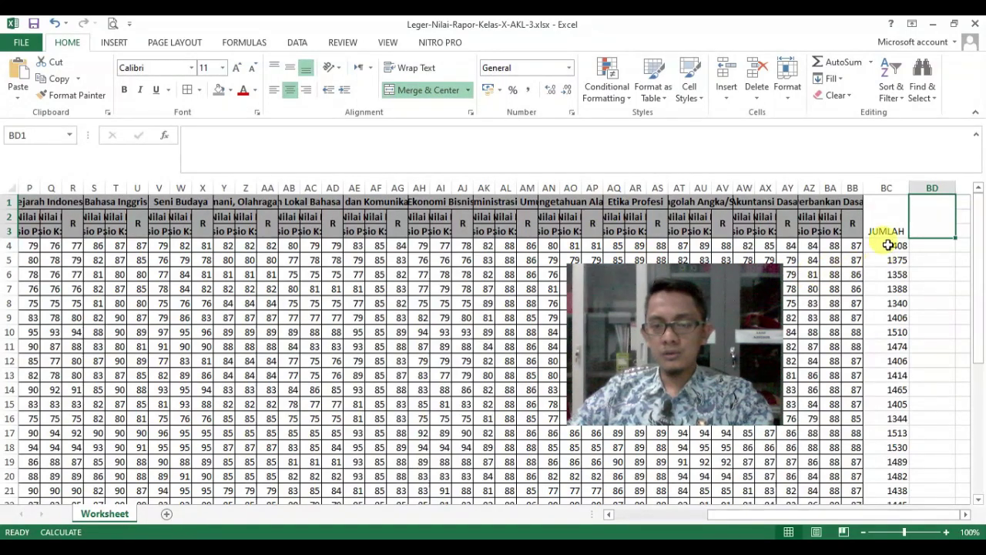
text(RATA-R)
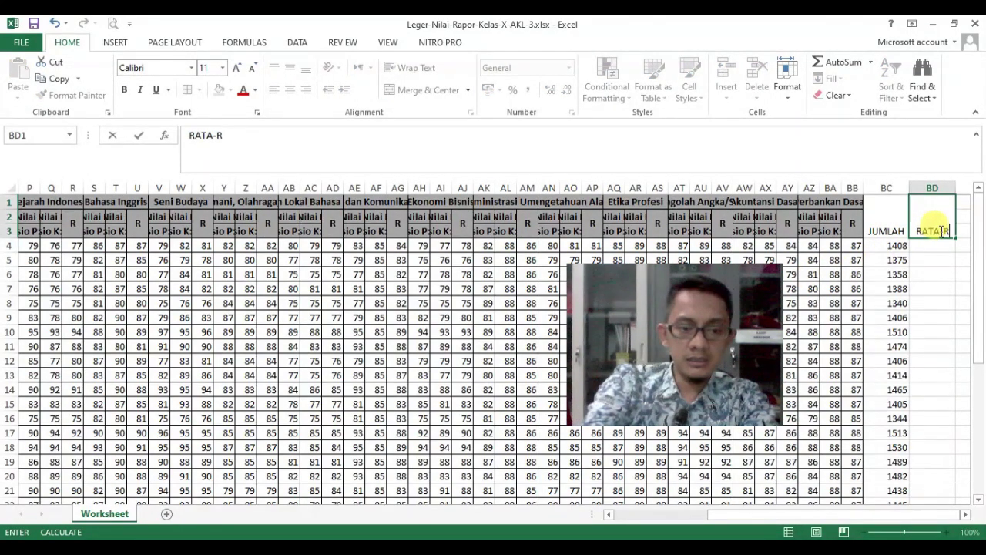
text(ATA)
key(Return)
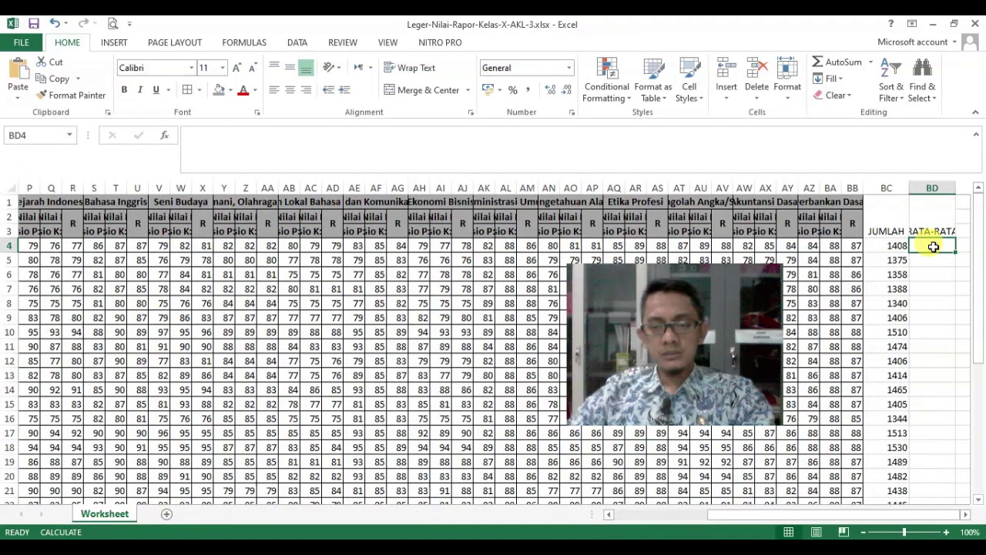
Start an AVERAGE formula in BD4 with the R grades in F4, I4, L4, O4, R4, U4, X4, AA4 and AD4
text(=)
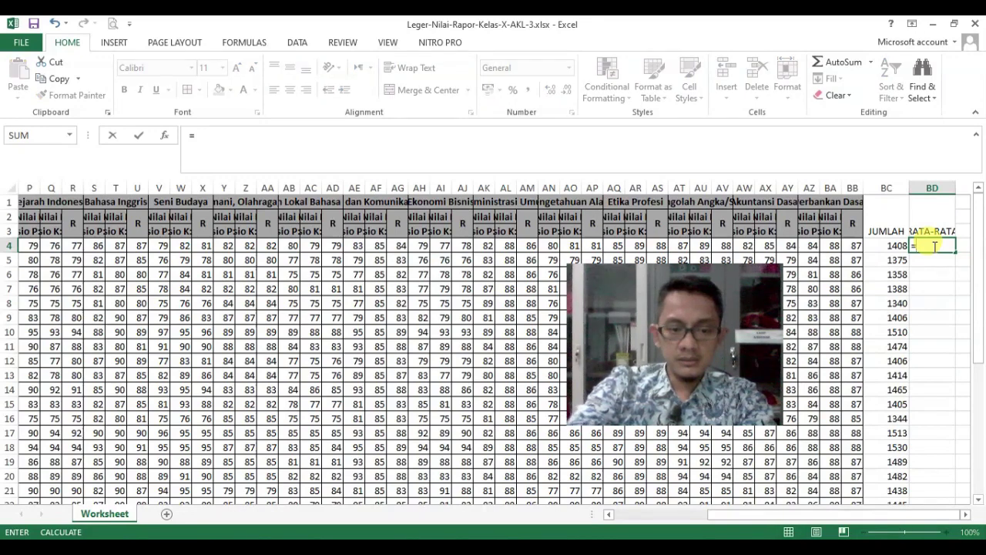
text(AVERAGE)
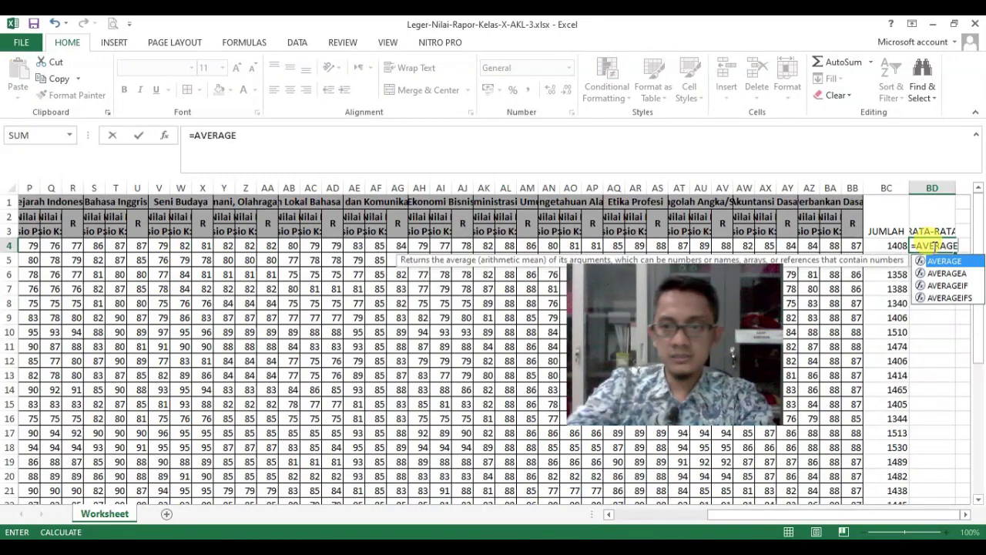
text(()
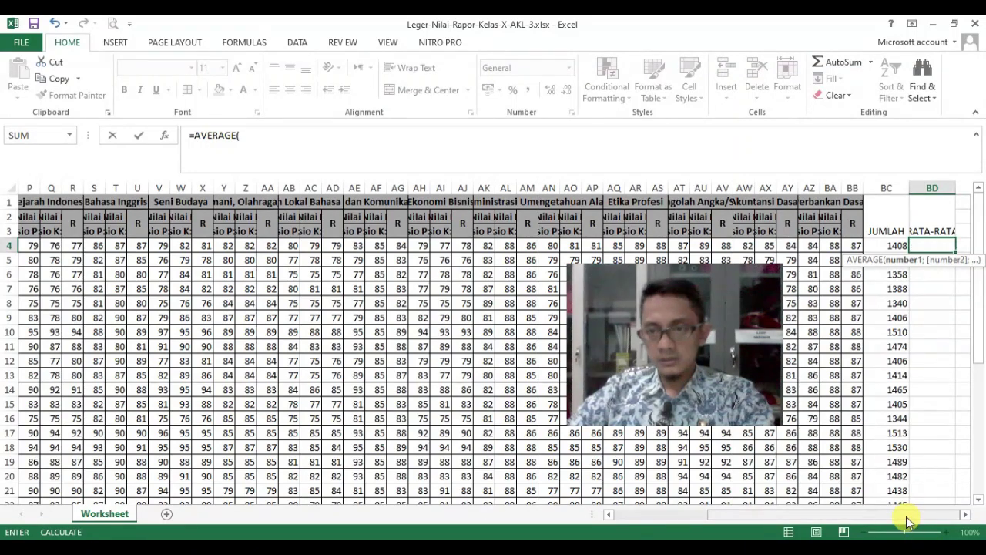
drag(908, 523, 794, 518)
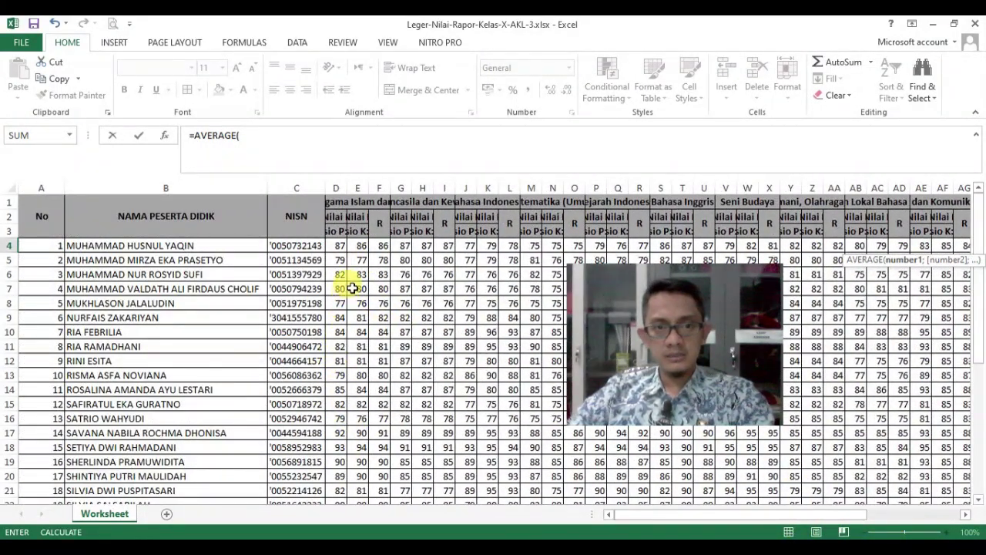
click(383, 246)
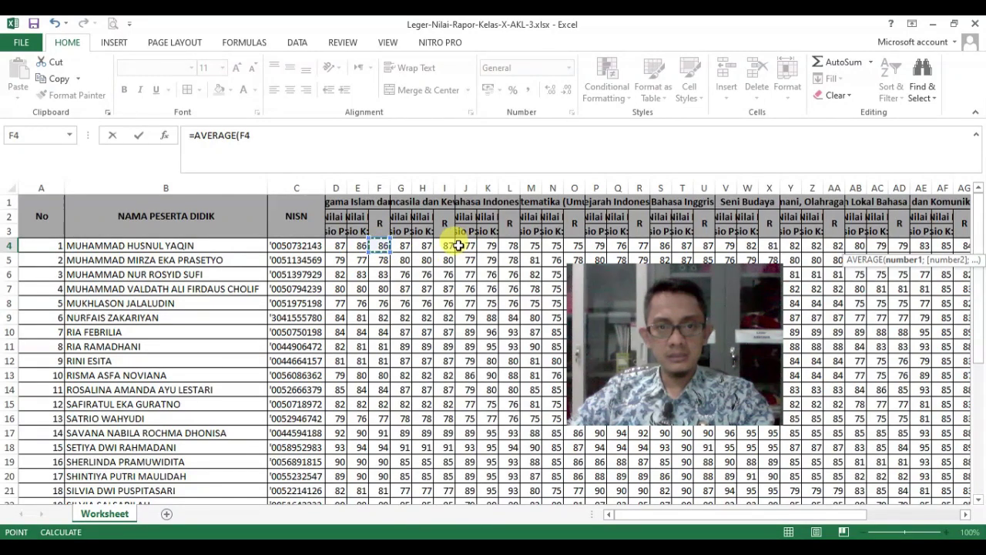
ctrl+click(509, 245)
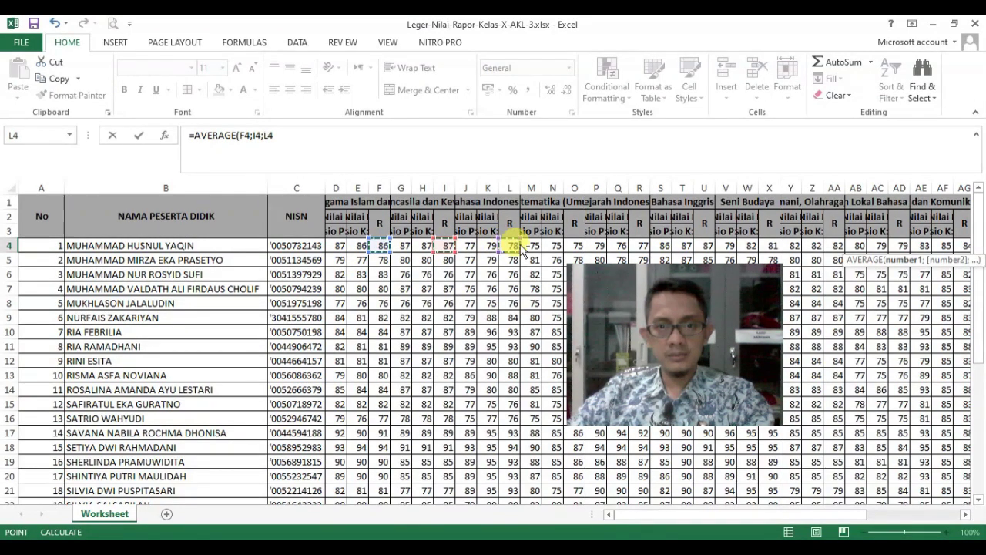
ctrl+click(574, 246)
ctrl+click(640, 245)
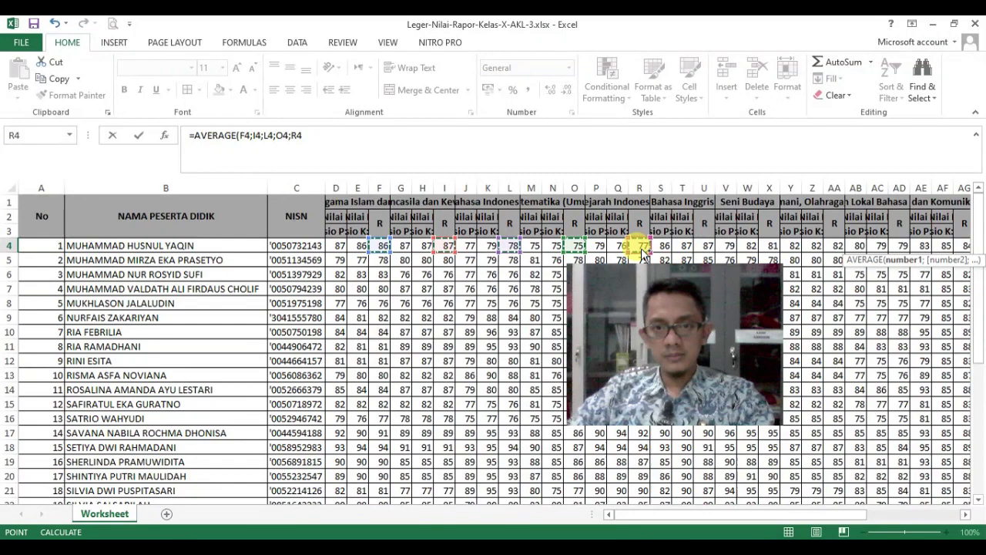
ctrl+click(713, 245)
ctrl+click(771, 245)
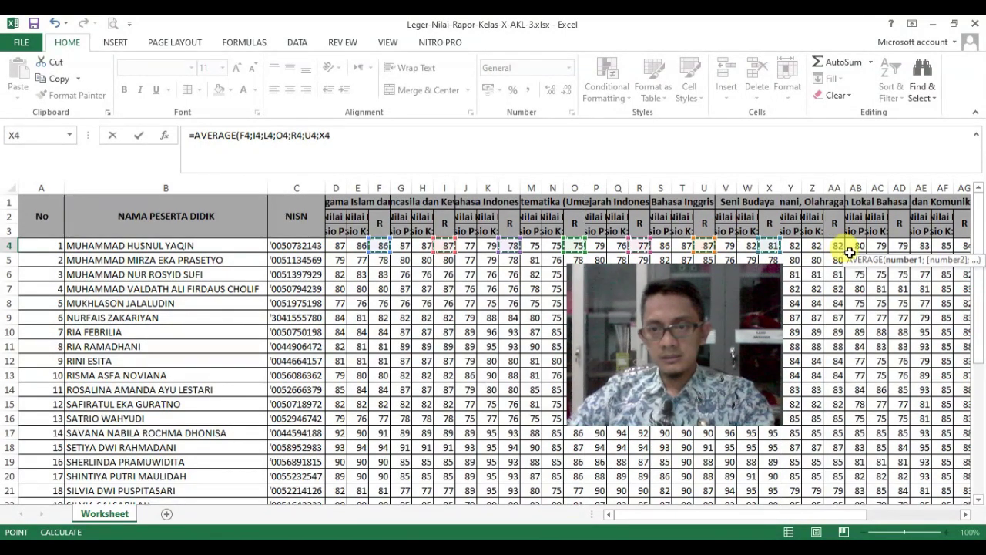
ctrl+click(838, 245)
ctrl+click(900, 245)
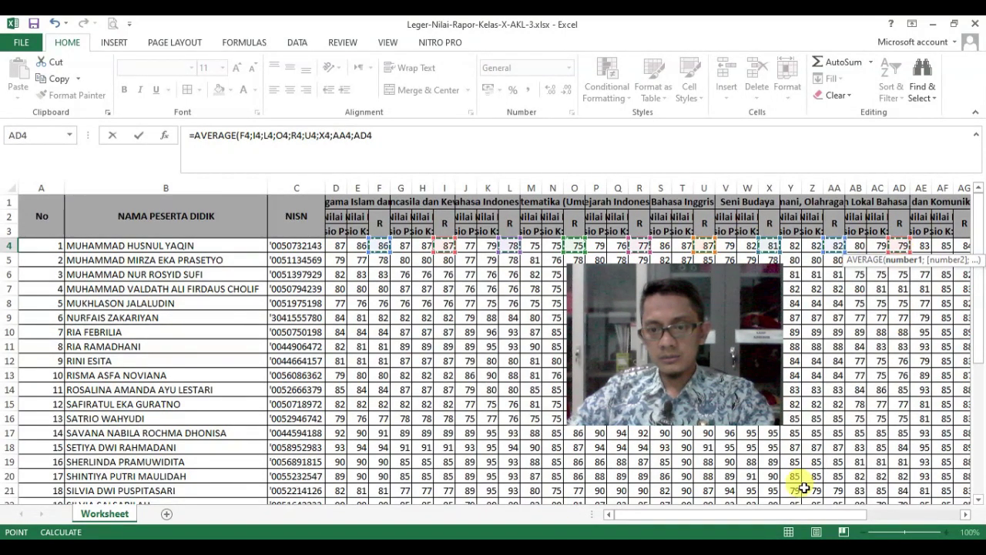
Complete BD4's AVERAGE formula with the R grades in AG4, AJ4, AM4, AP4, AS4, AV4, AY4 and BB4
drag(782, 518, 881, 520)
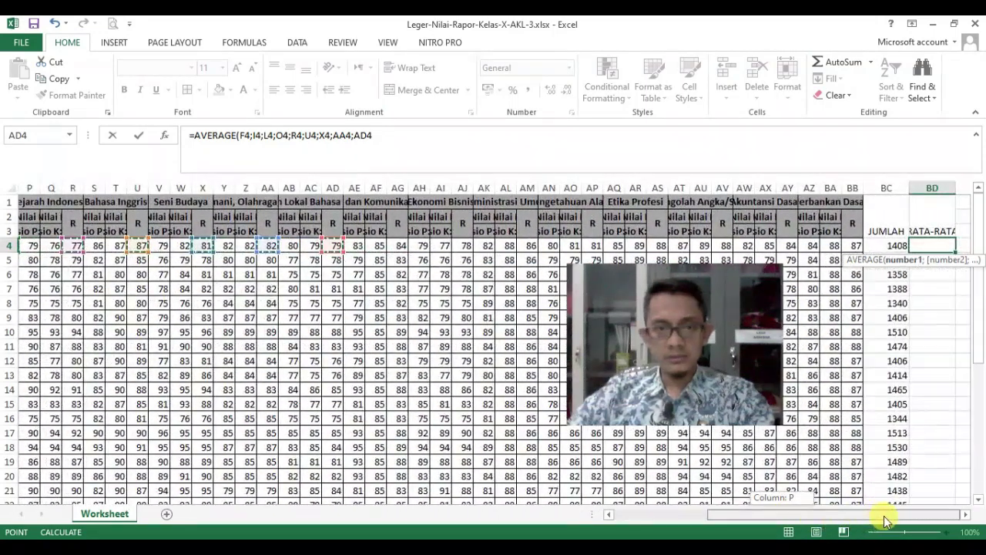
ctrl+click(397, 245)
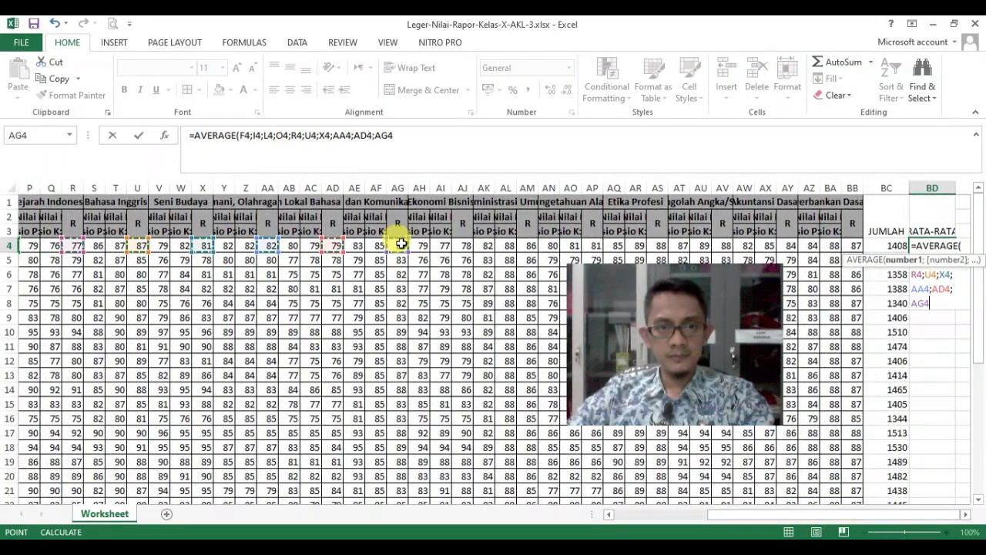
ctrl+click(465, 245)
ctrl+click(528, 245)
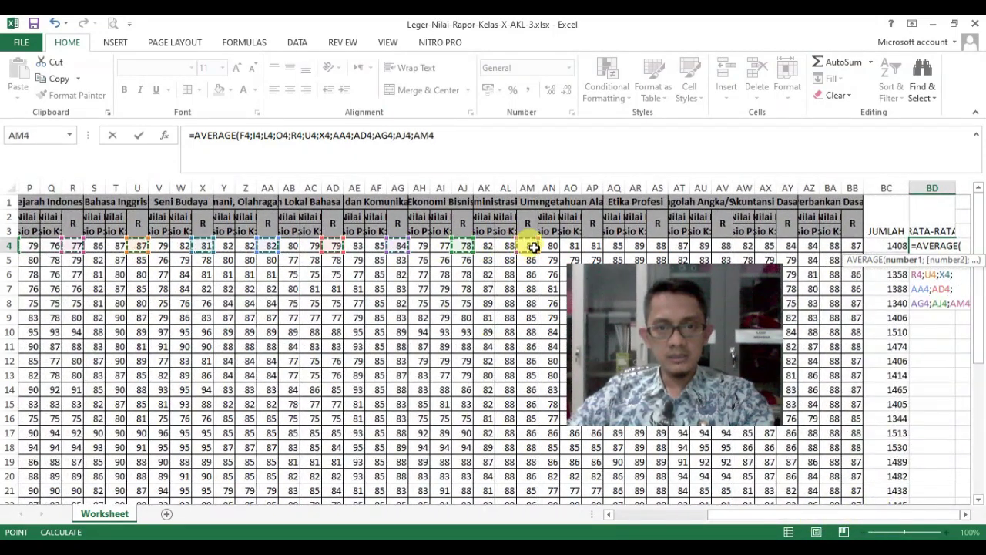
ctrl+click(593, 245)
ctrl+click(656, 245)
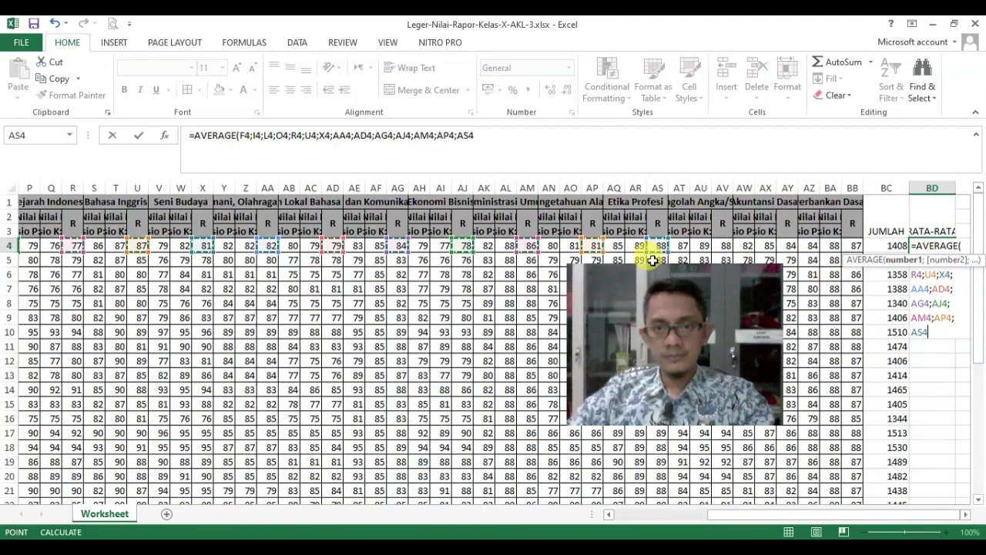
ctrl+click(722, 245)
ctrl+click(788, 245)
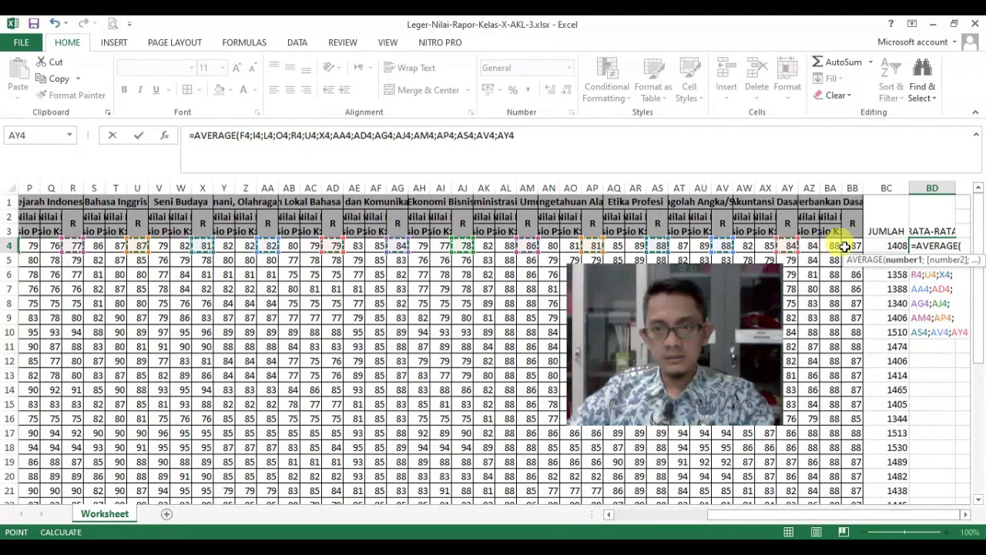
ctrl+click(852, 245)
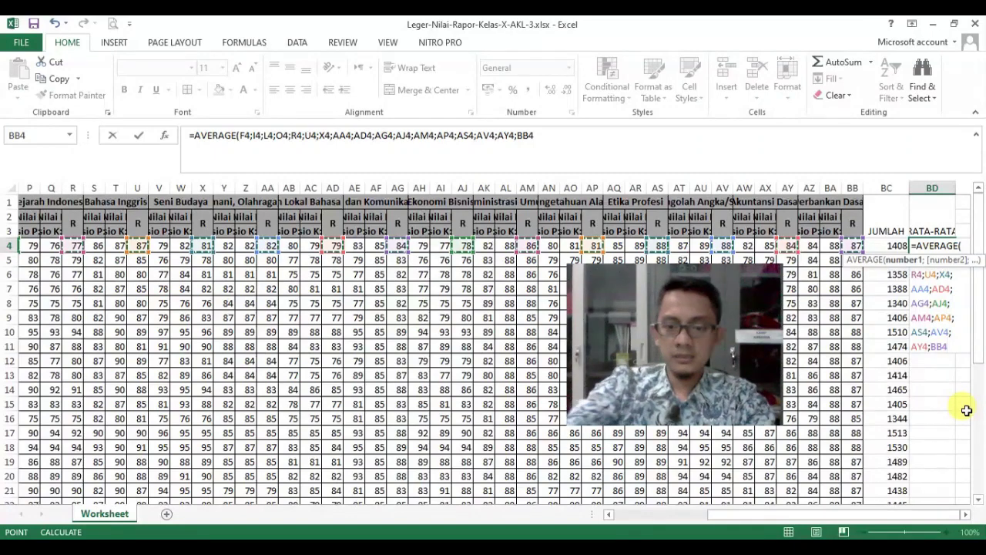
text())
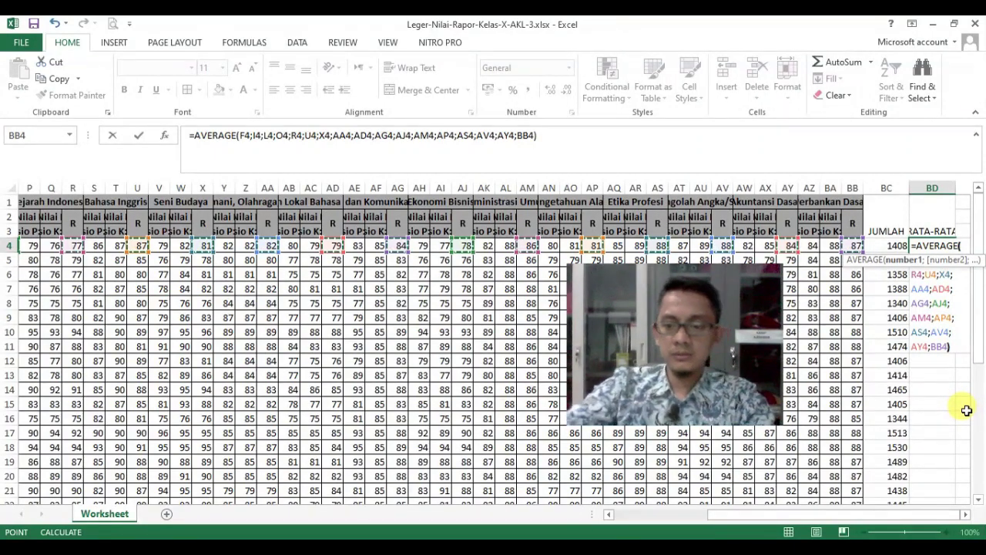
key(Return)
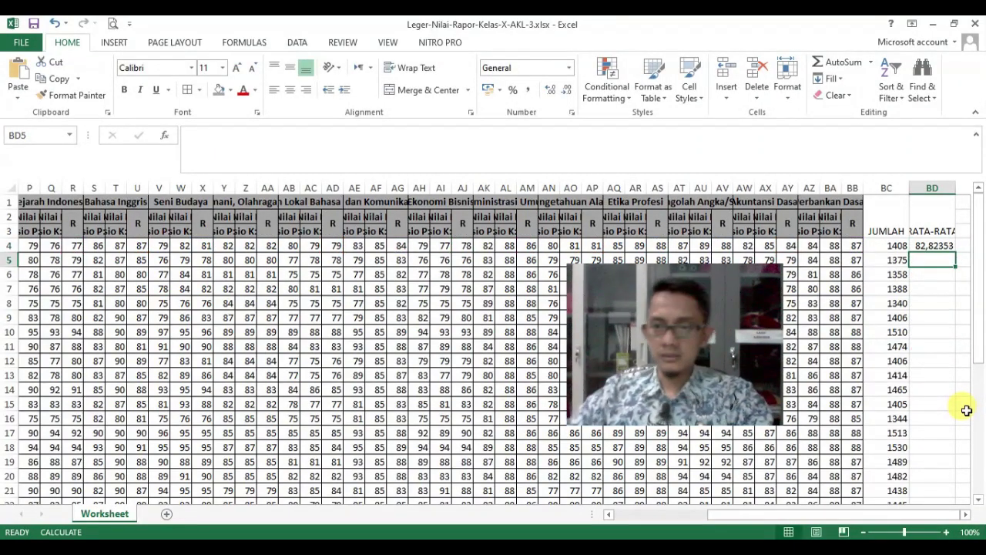
Reduce the average in BD4 to two decimal places
click(940, 245)
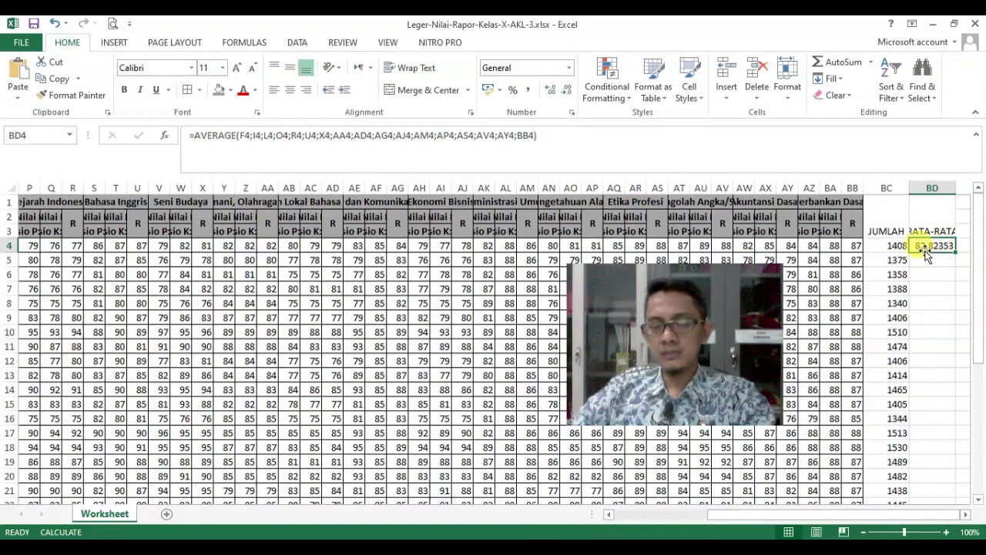
click(565, 93)
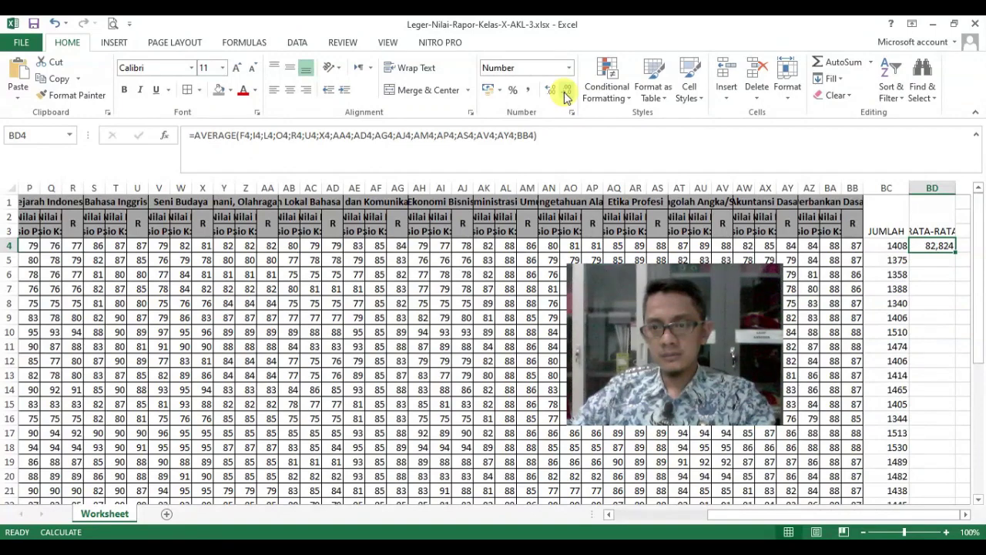
click(566, 94)
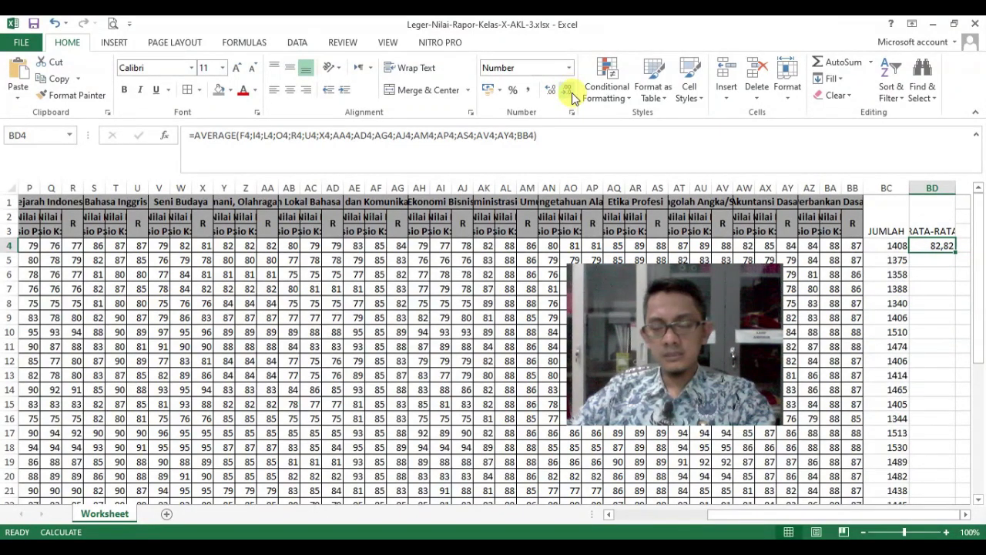
Fill the AVERAGE formula from BD4 down the RATA-RATA column for all remaining students and review the filled rows
double_click(956, 253)
scroll(949, 390, down, 3)
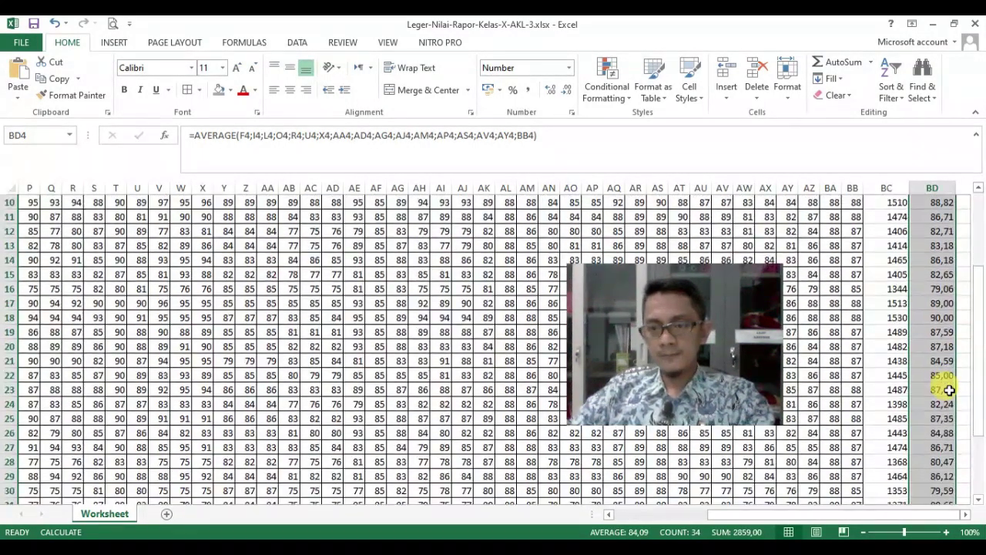
scroll(950, 390, down, 7)
scroll(949, 390, up, 10)
scroll(949, 390, down, 4)
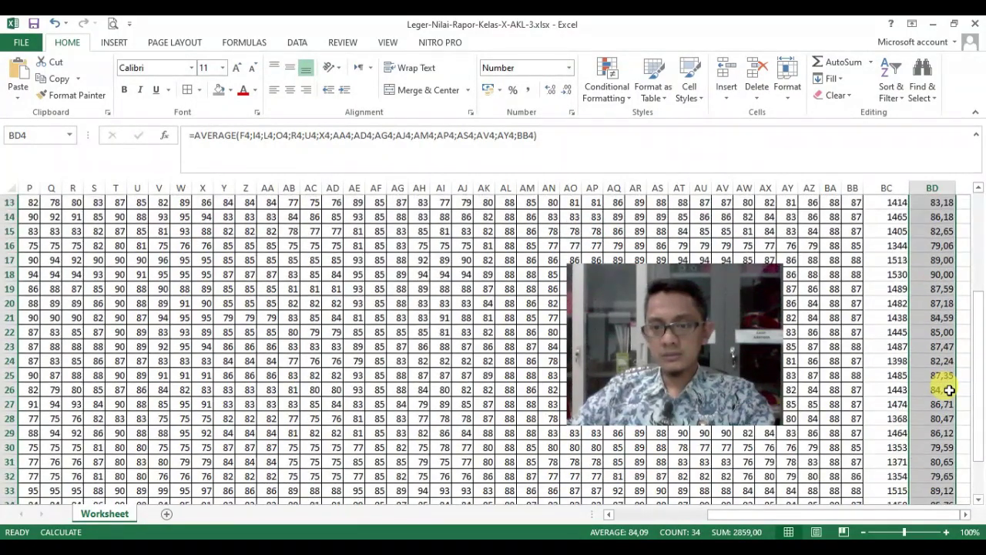
scroll(944, 381, up, 4)
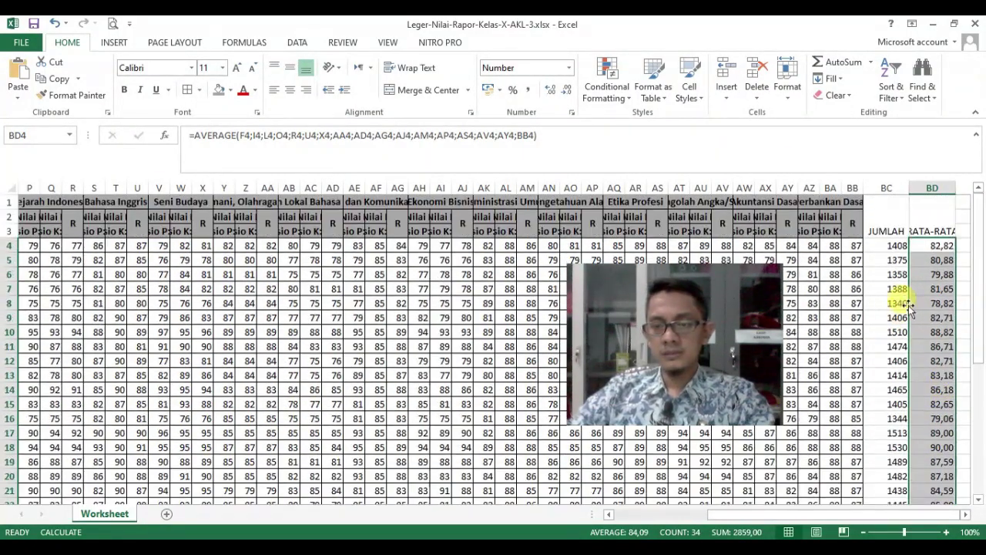
Apply cell borders to the JUMLAH and RATA-RATA columns from BC1 to BD37
click(925, 287)
drag(890, 213, 921, 222)
scroll(945, 390, down, 3)
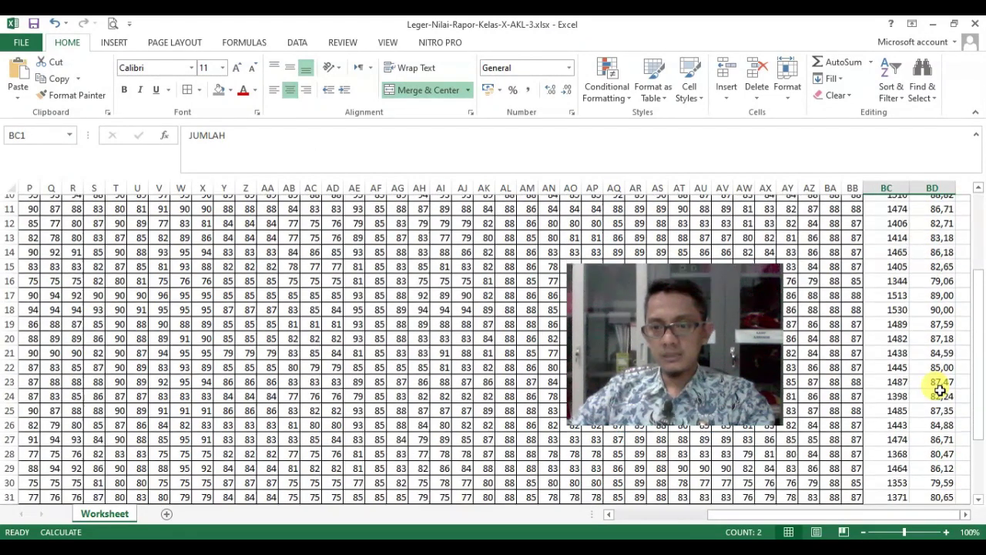
scroll(941, 390, down, 6)
scroll(941, 389, up, 1)
shift+click(945, 372)
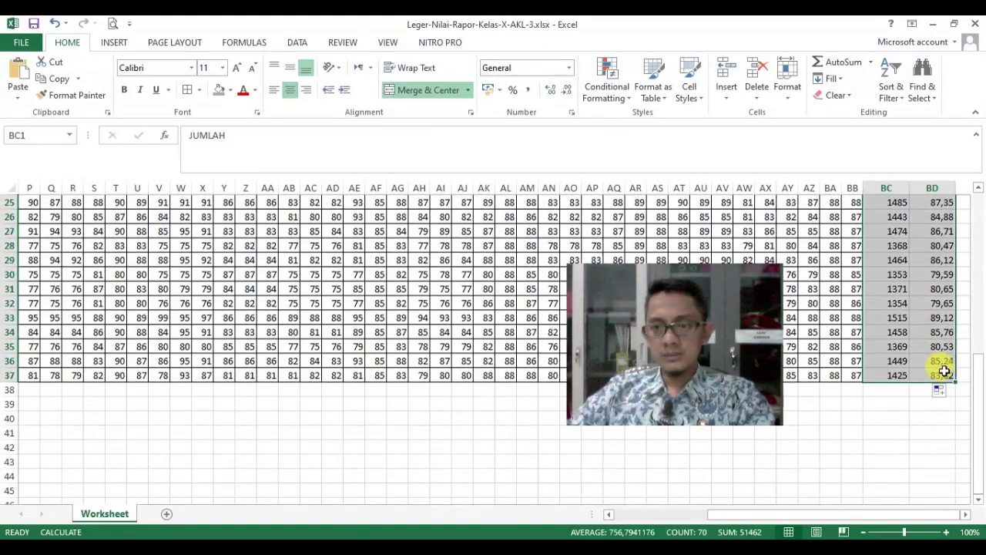
scroll(546, 246, up, 6)
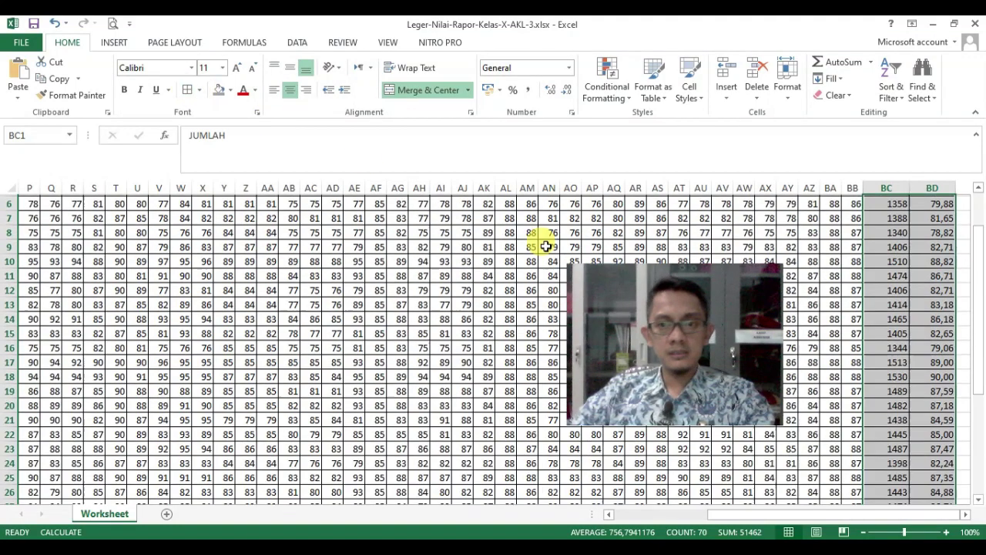
Format the JUMLAH and RATA-RATA heading cells with a grey fill, bold text and middle vertical alignment
scroll(546, 246, up, 2)
click(881, 249)
drag(881, 213, 924, 223)
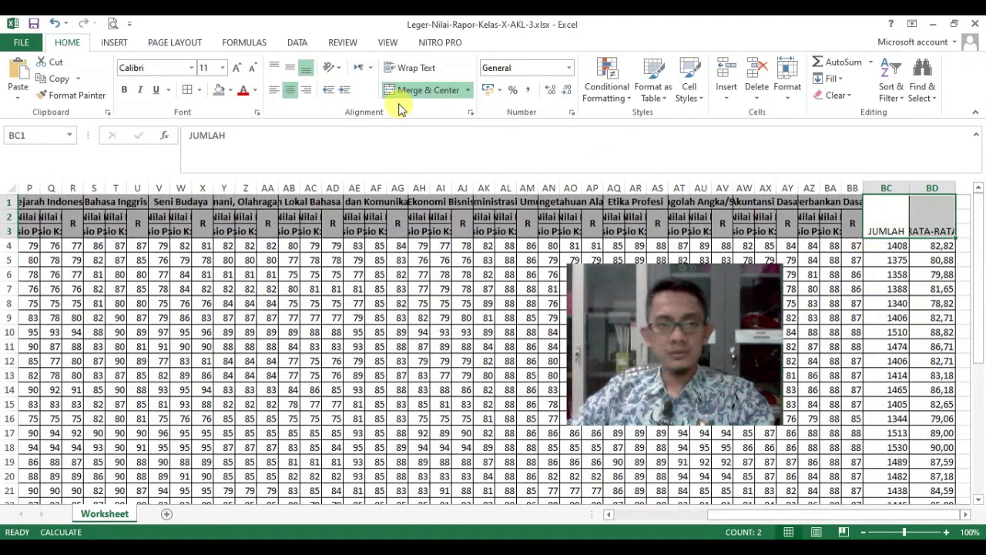
click(222, 91)
click(124, 90)
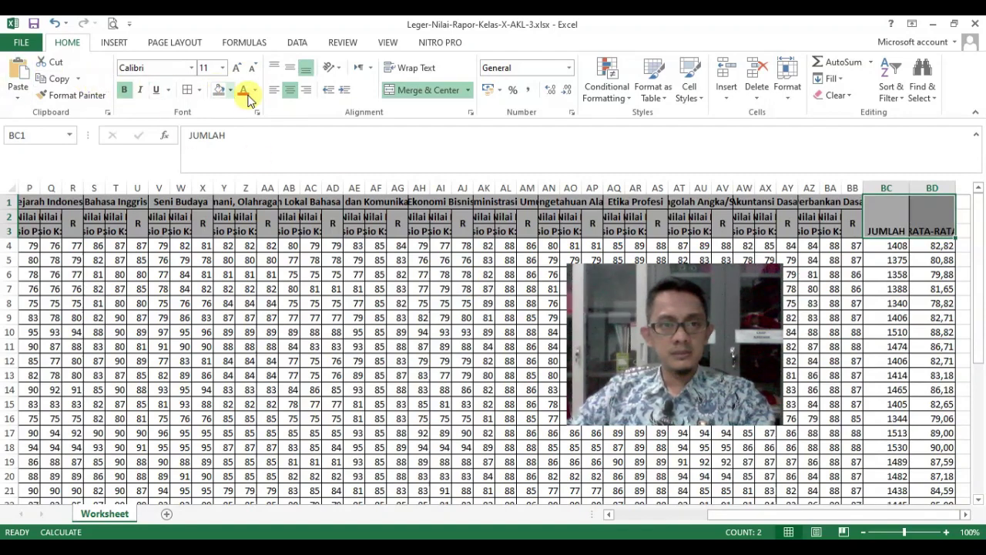
click(290, 68)
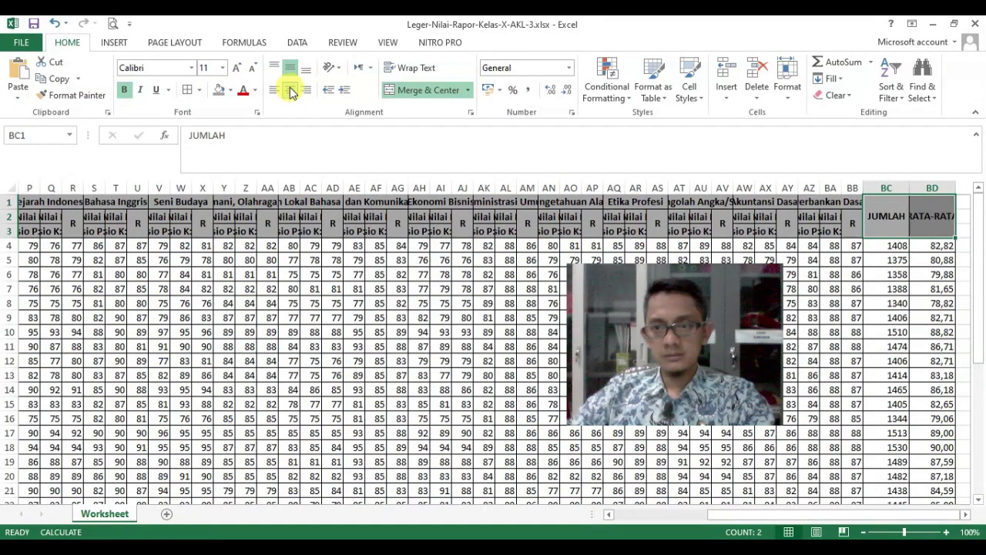
click(911, 346)
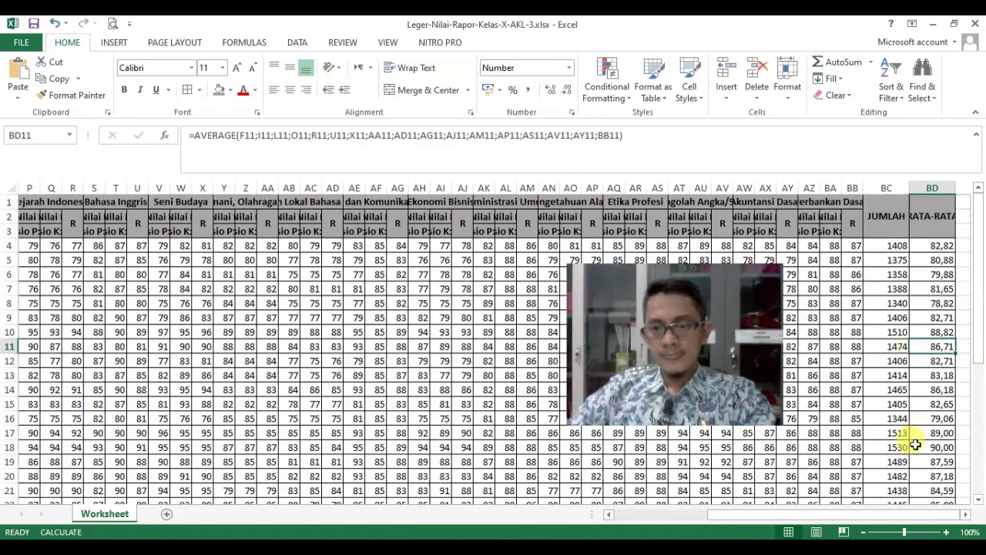
Merge and center cells BE1 to BE3 beside the RATA-RATA heading
click(966, 515)
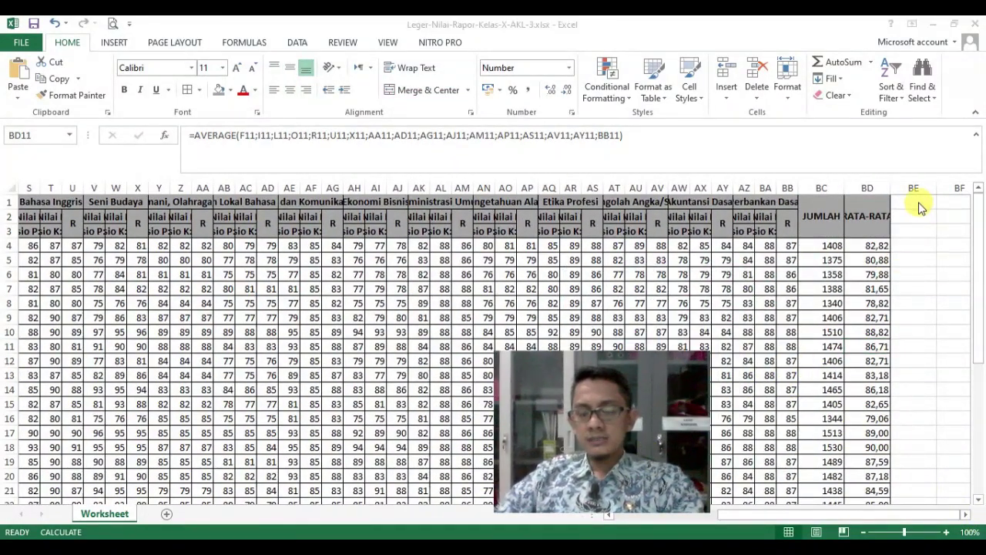
click(980, 331)
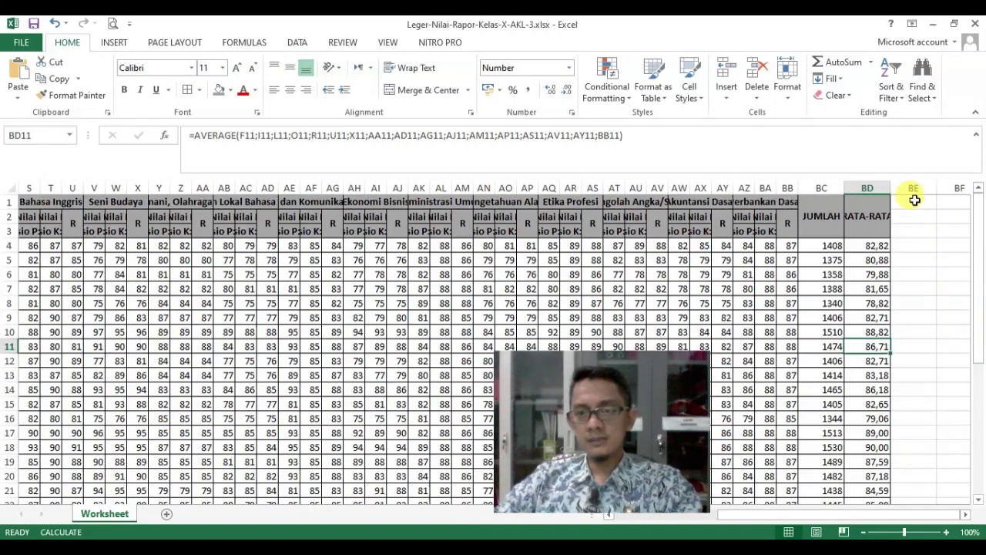
drag(914, 199, 913, 229)
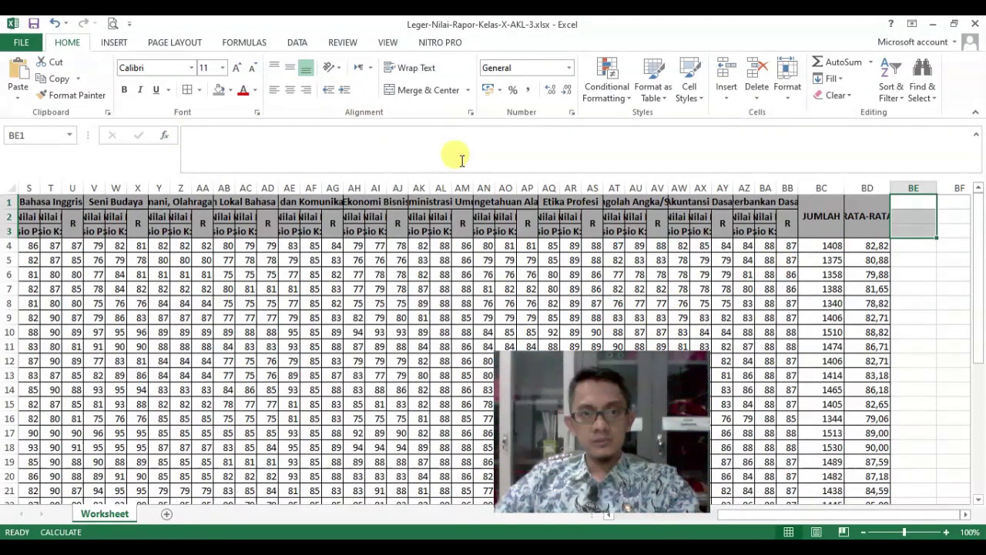
click(420, 90)
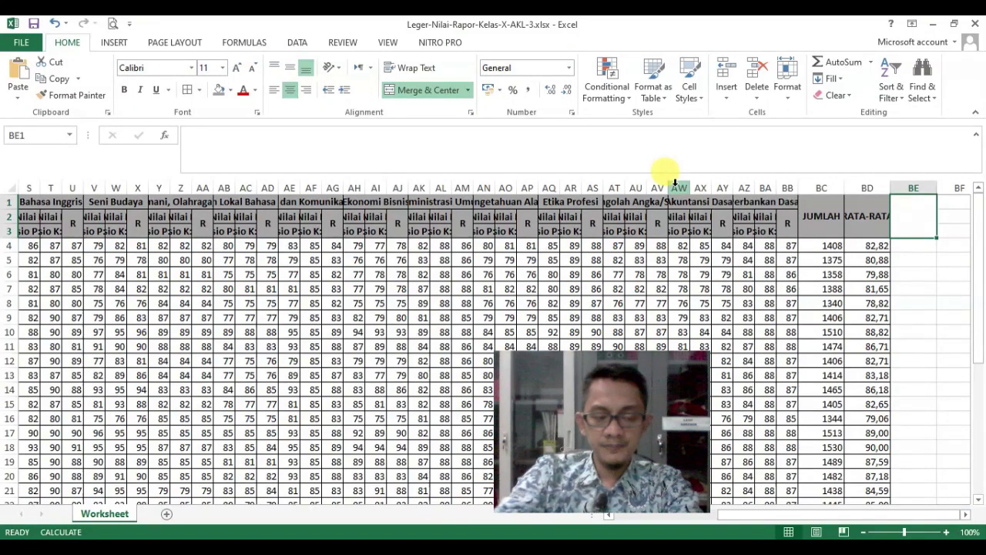
Enter the heading RANGKIN (SORT) in the merged cell BE1 and wrap its text
text(RA)
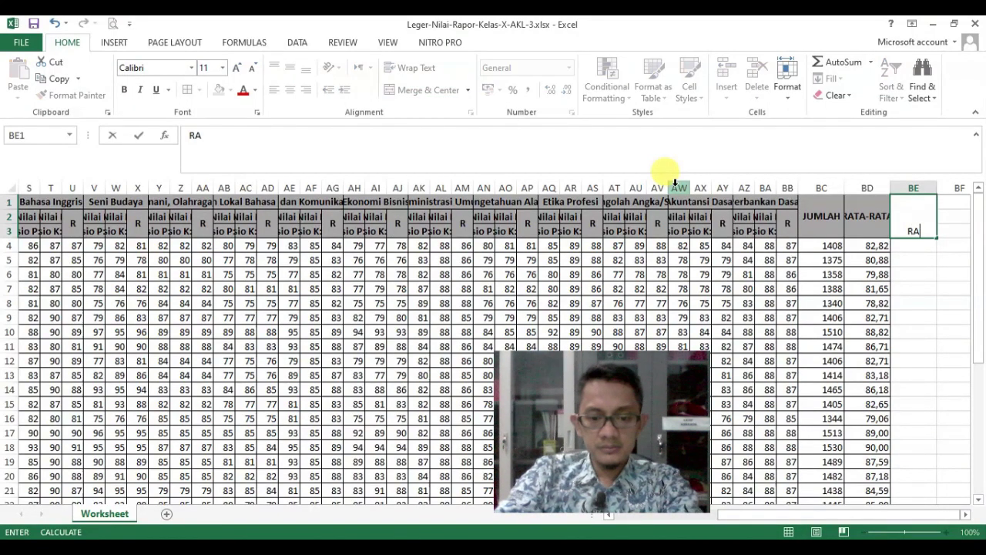
text(NGKIN SORT)
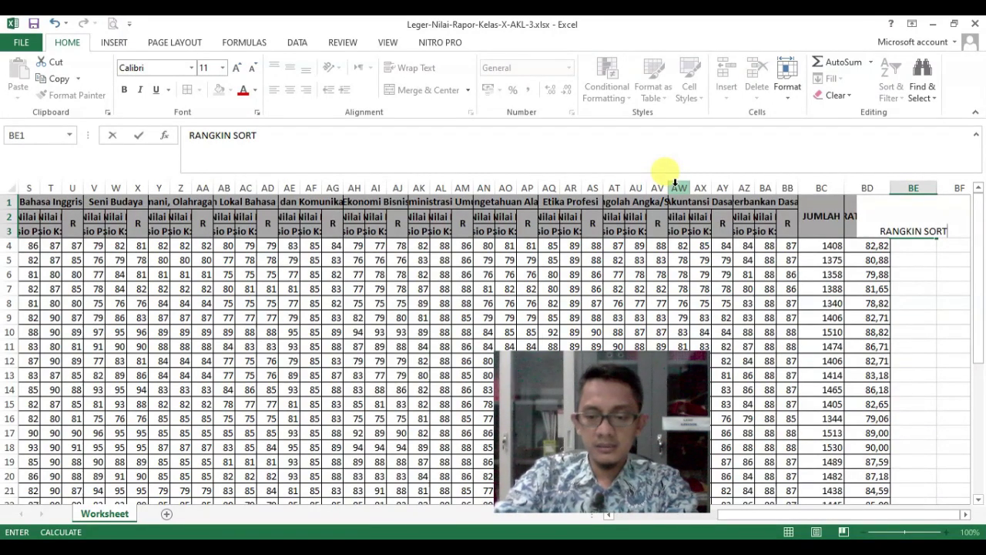
key(BackSpace)
key(BackSpace)
key(BackSpace)
key(BackSpace)
key(BackSpace)
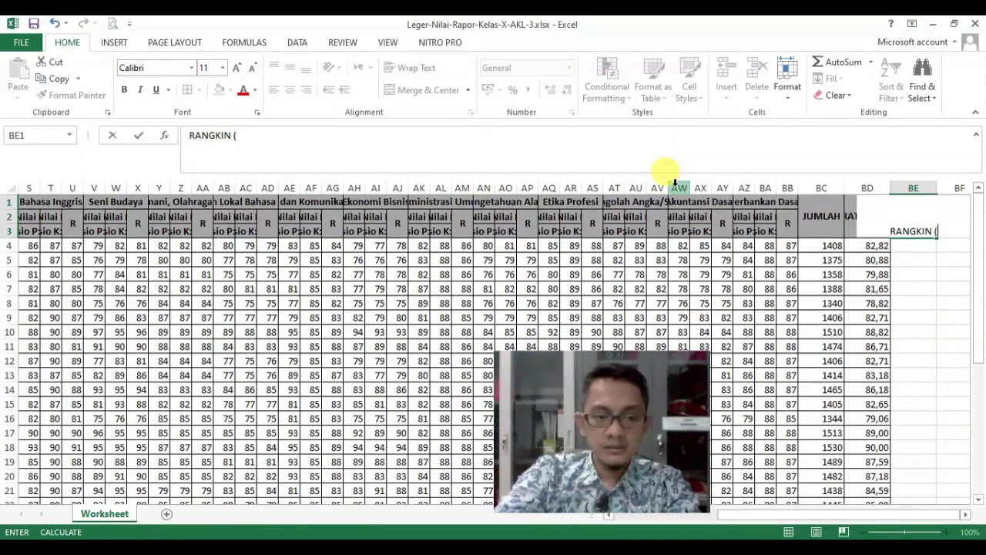
text((SORT))
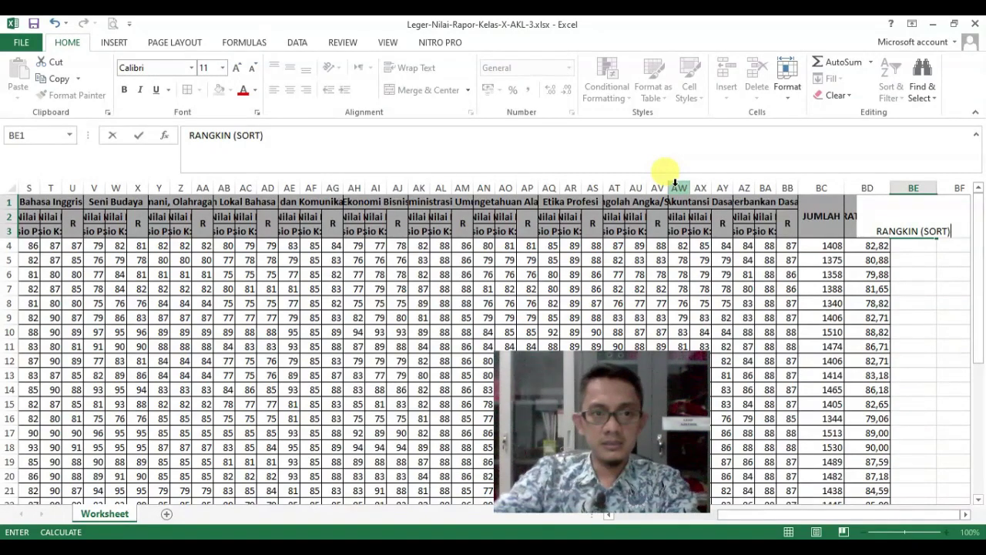
key(ctrl+Return)
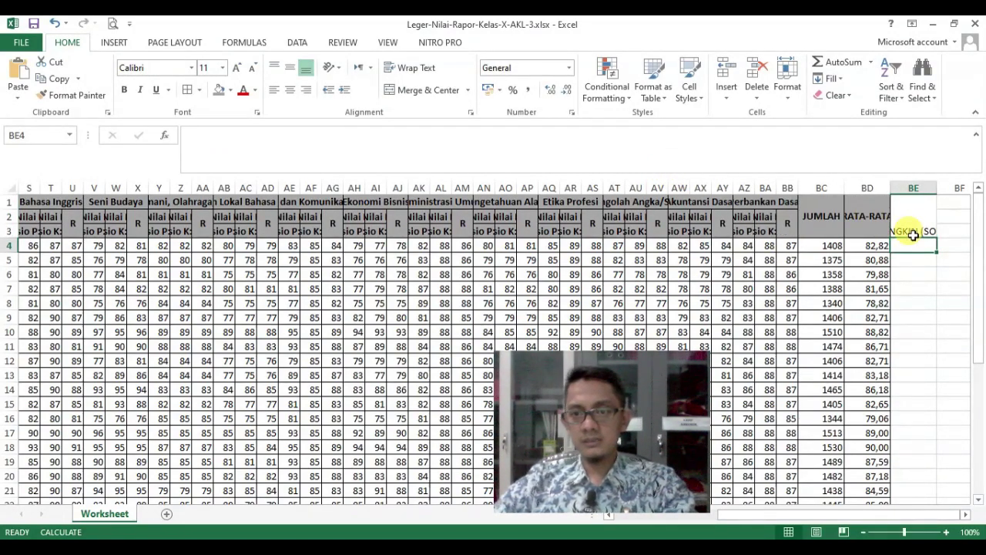
click(413, 69)
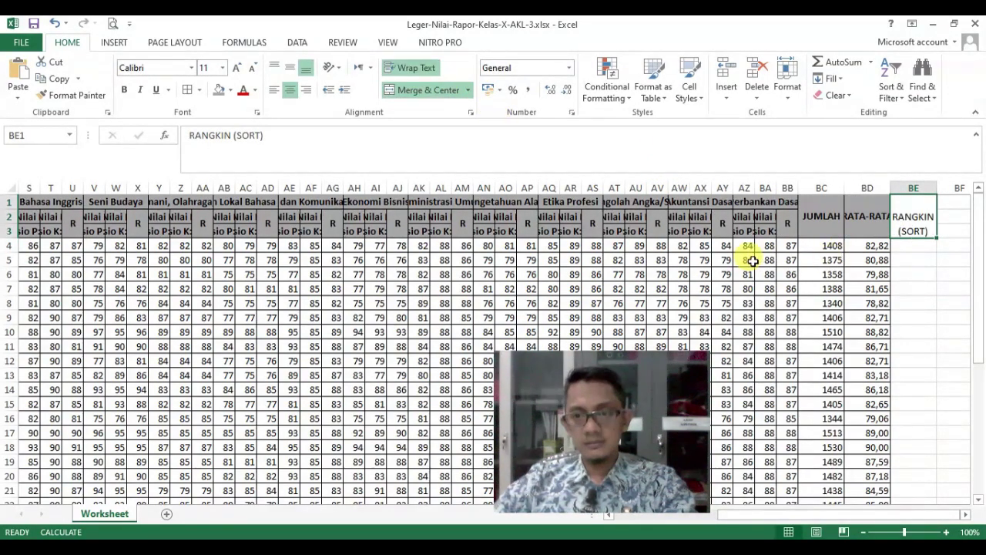
Format the RANGKIN (SORT) heading cell with bold text and a grey fill like the neighbouring headings
click(928, 245)
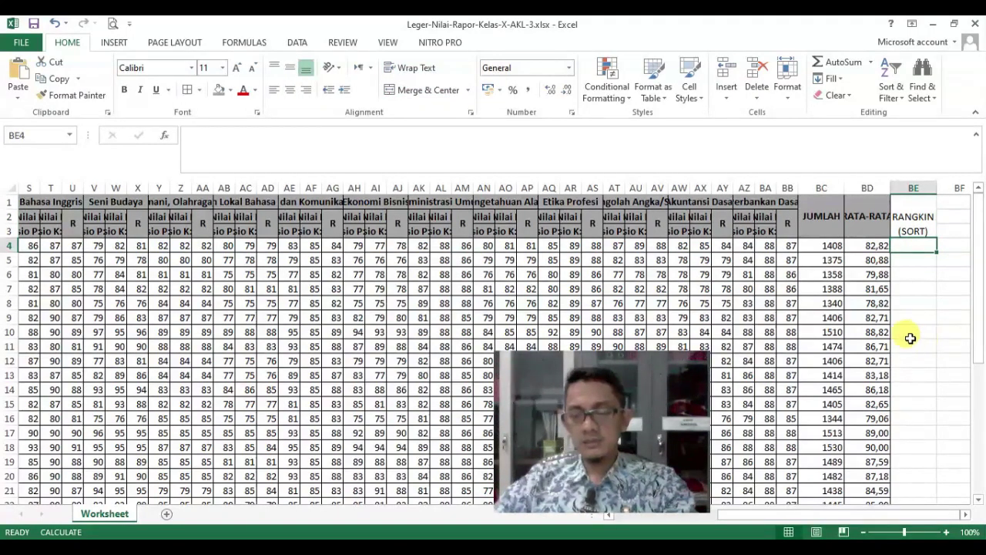
click(966, 515)
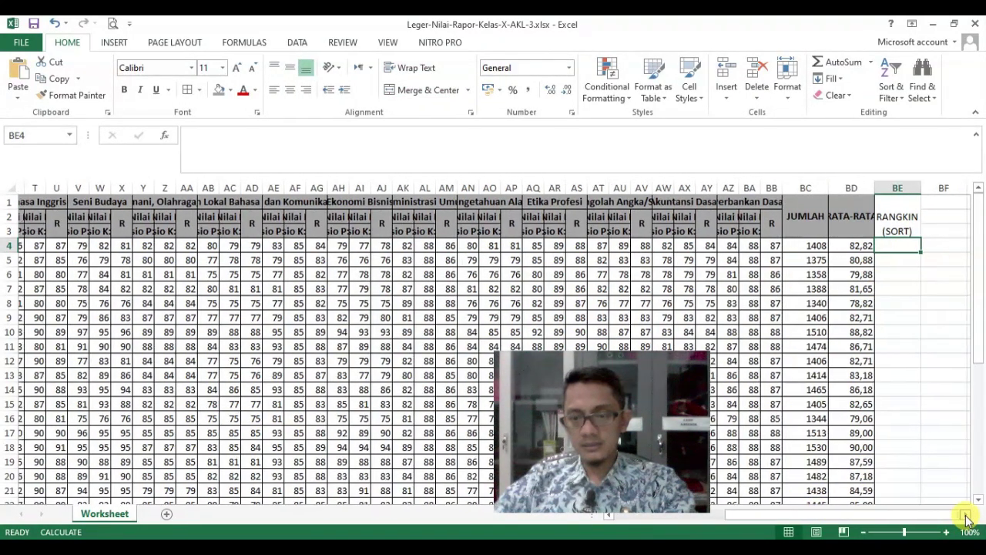
click(965, 515)
click(965, 514)
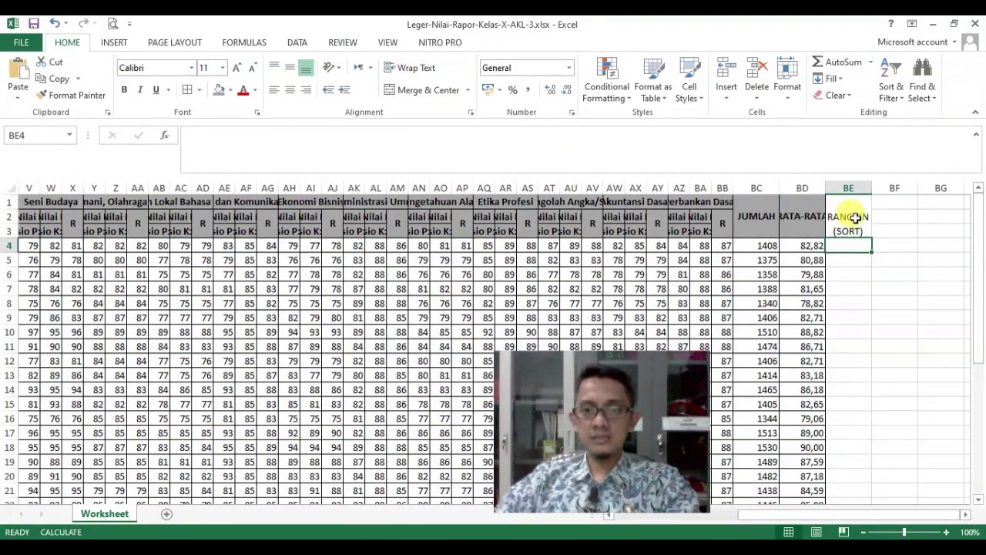
click(840, 220)
click(124, 90)
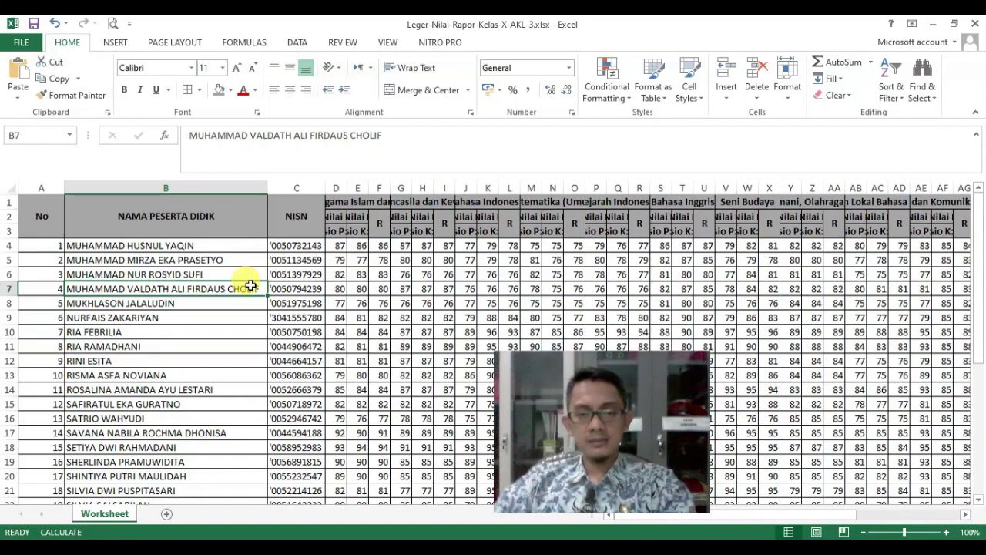
Examine the three header rows and the first student row to determine where the data to sort starts
drag(38, 245, 61, 247)
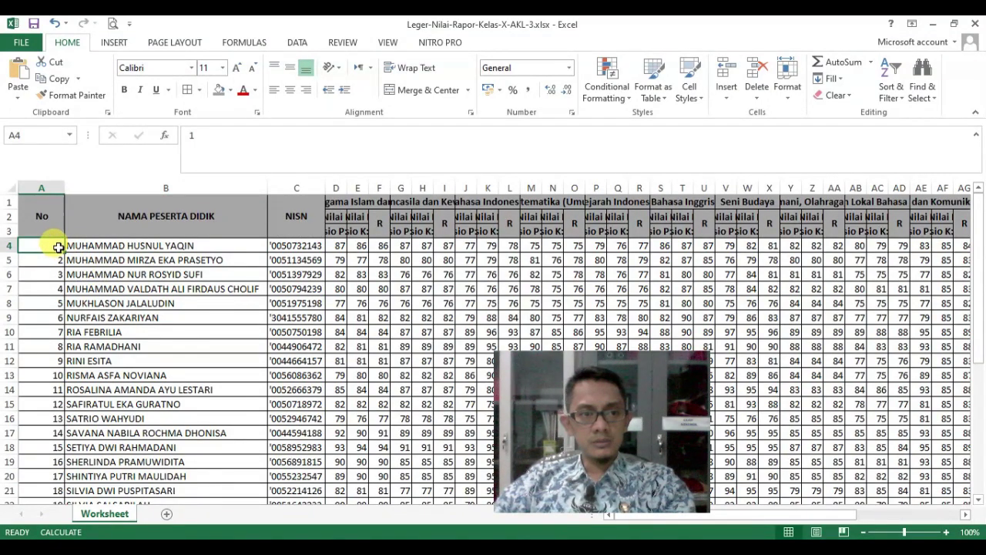
click(77, 247)
click(48, 245)
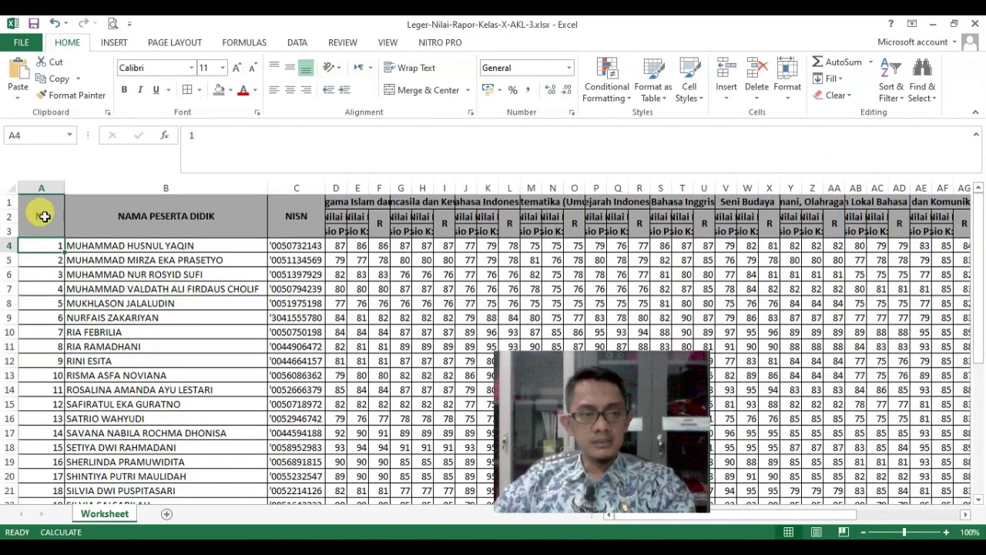
click(36, 222)
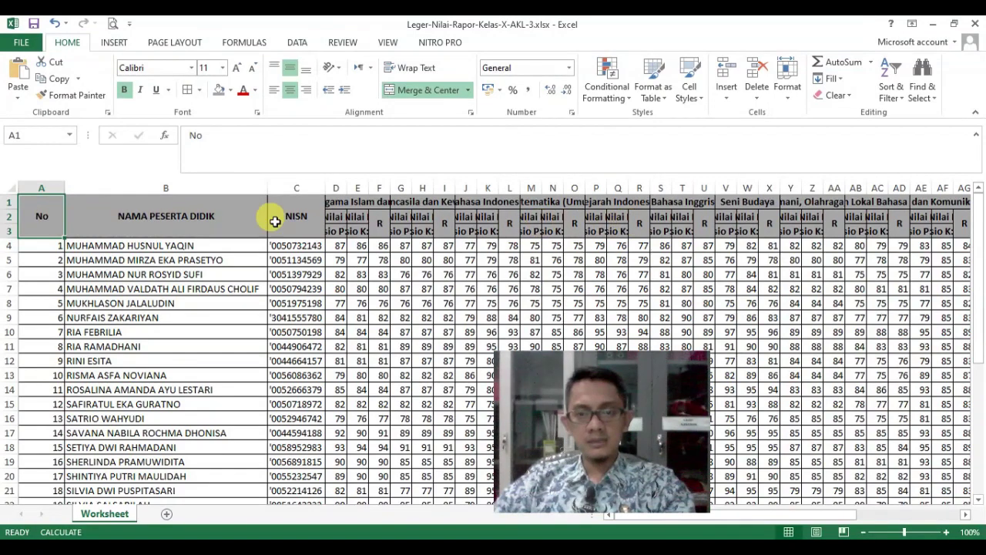
click(168, 210)
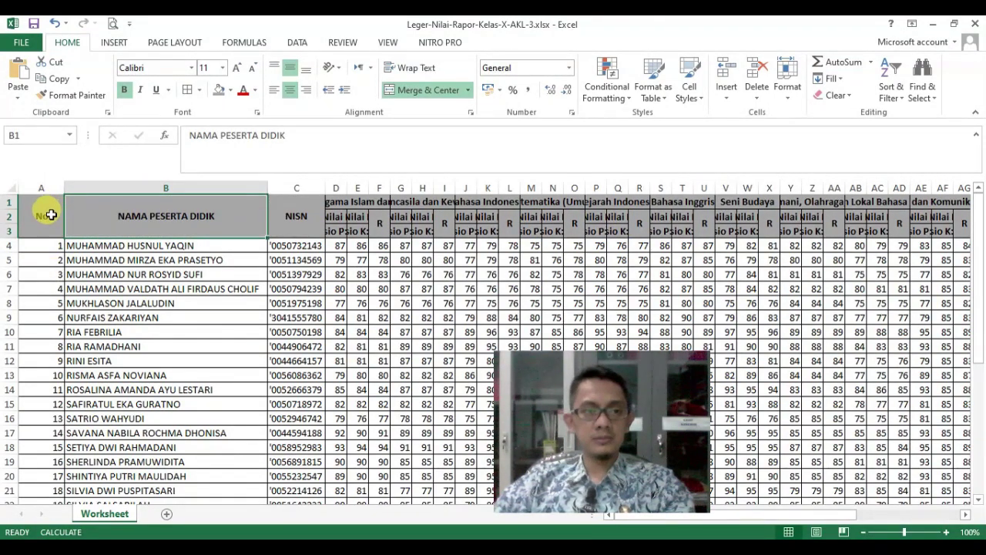
click(50, 215)
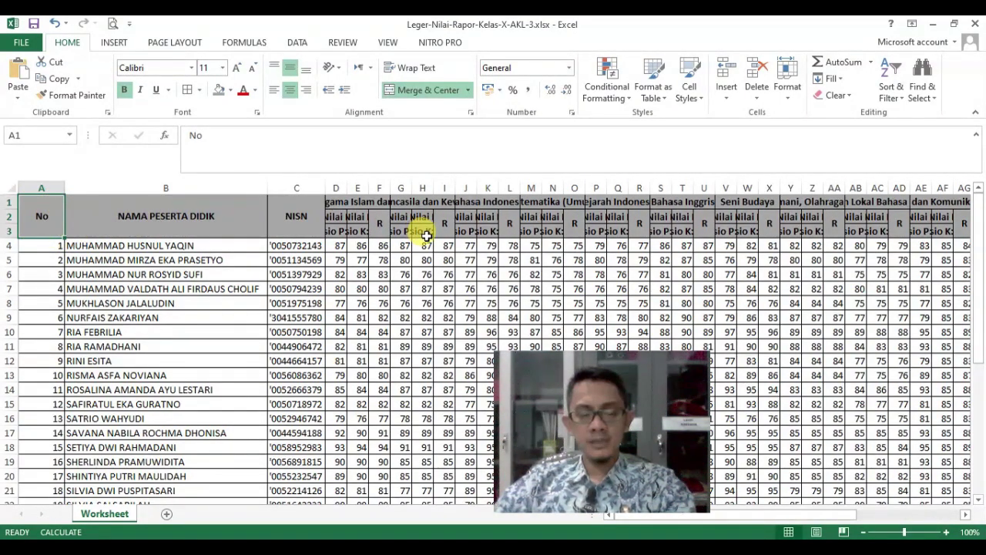
click(75, 230)
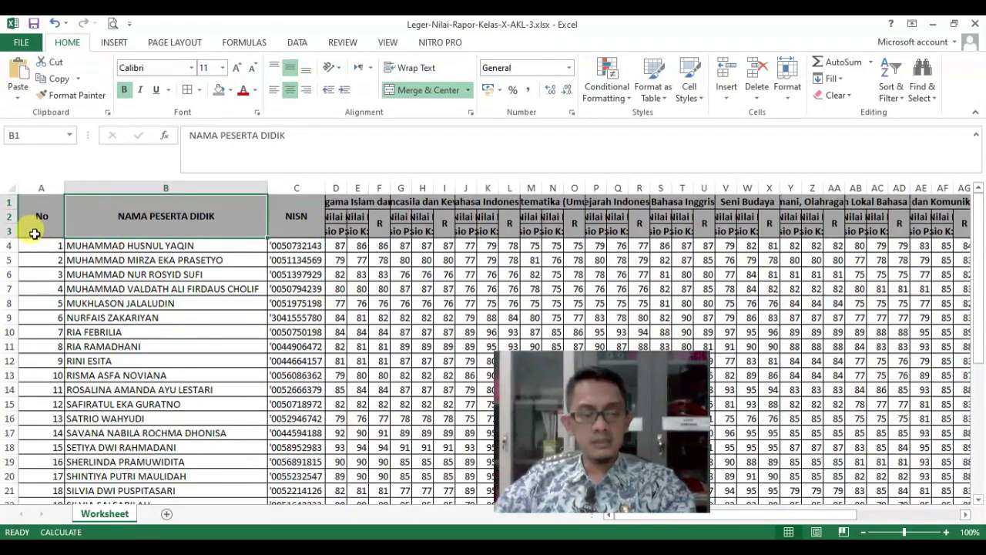
click(30, 233)
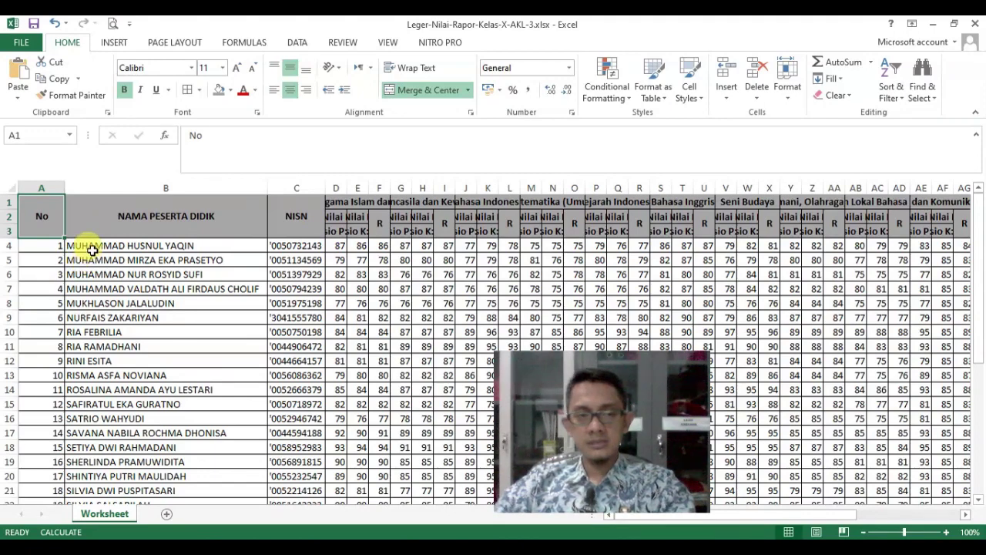
click(356, 217)
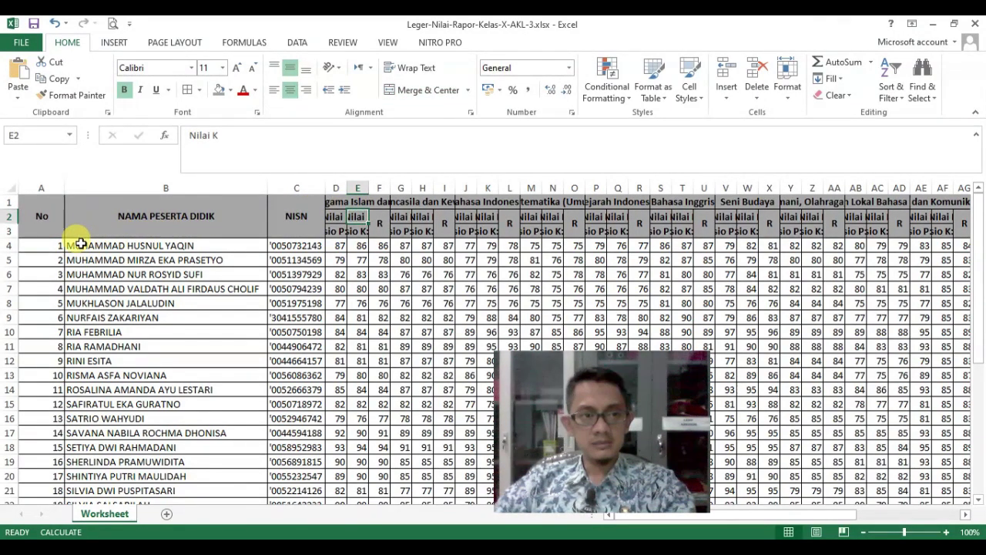
Select all student data without the header rows, from A4 to BD37, and review the selected range
click(40, 245)
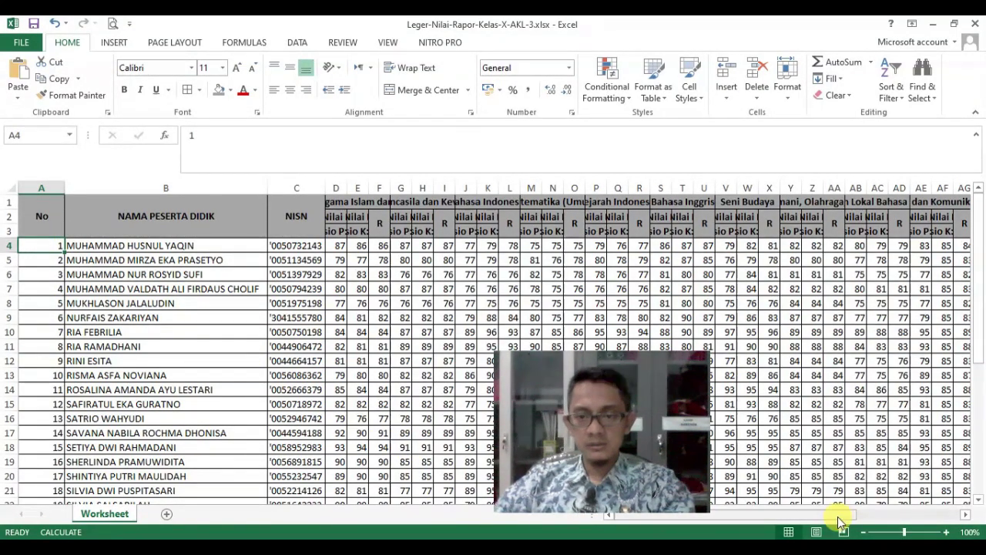
drag(837, 516, 948, 521)
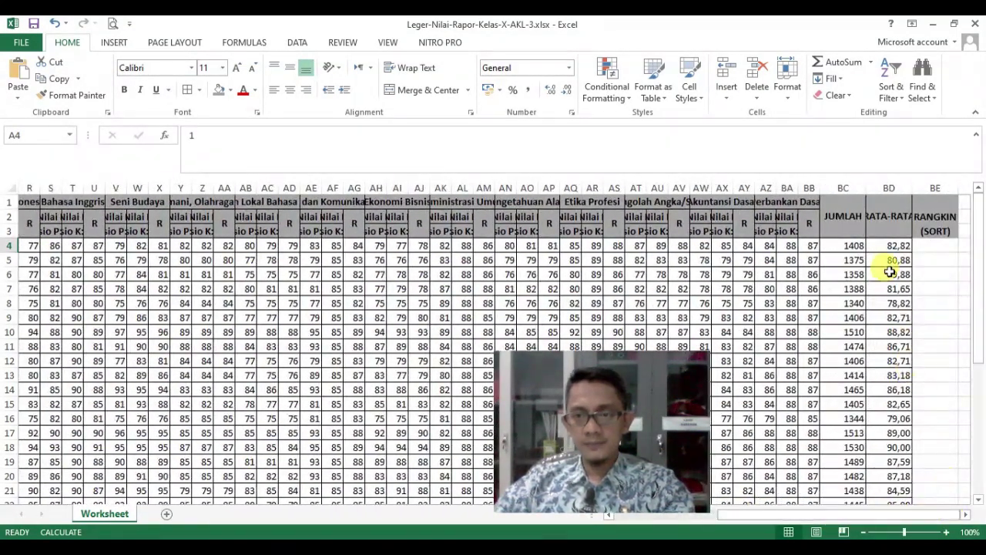
shift+click(901, 247)
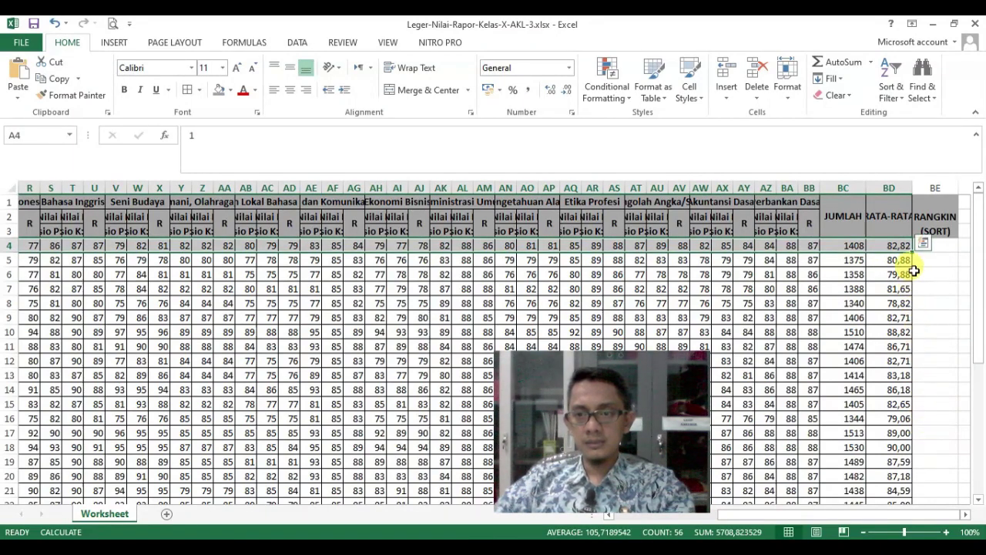
scroll(905, 255, down, 9)
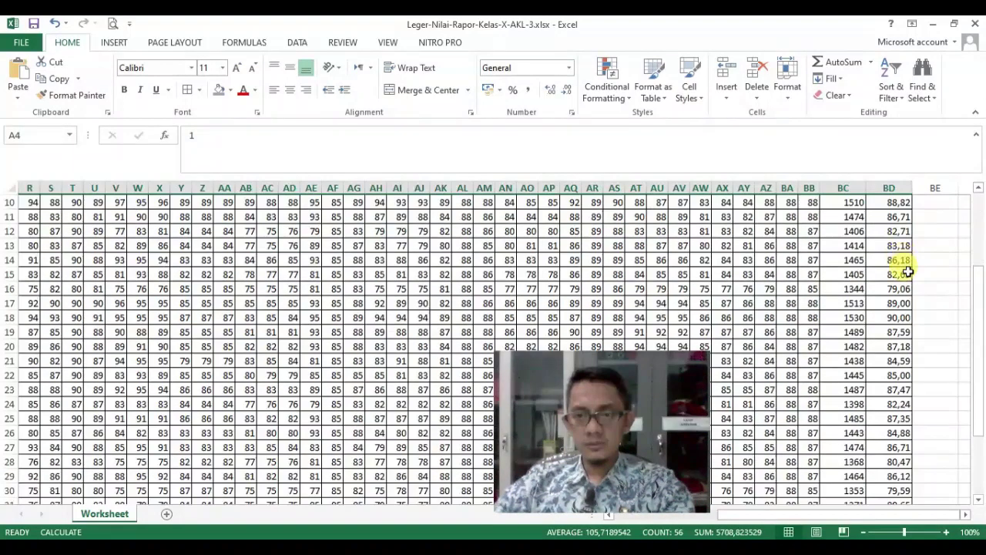
shift+click(904, 336)
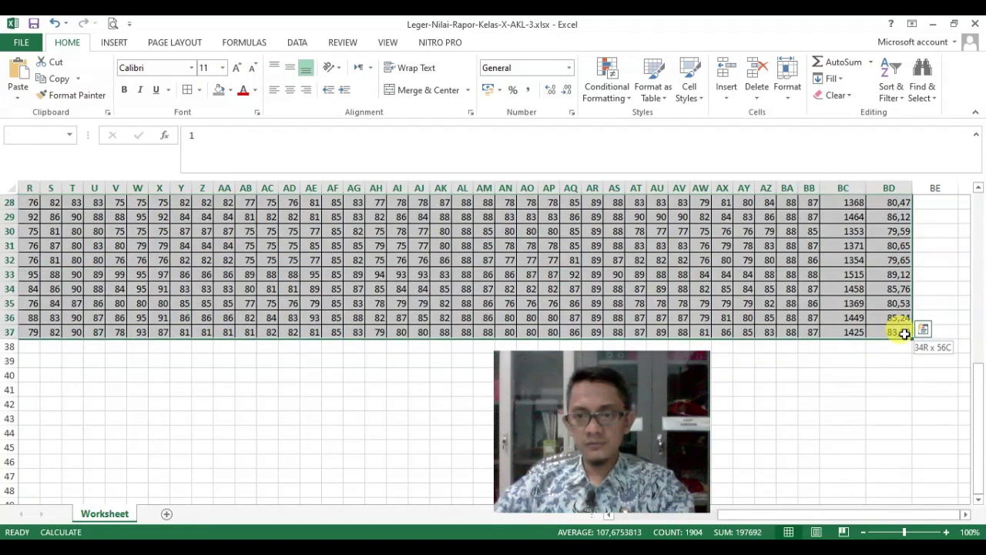
scroll(890, 360, up, 8)
scroll(891, 360, up, 1)
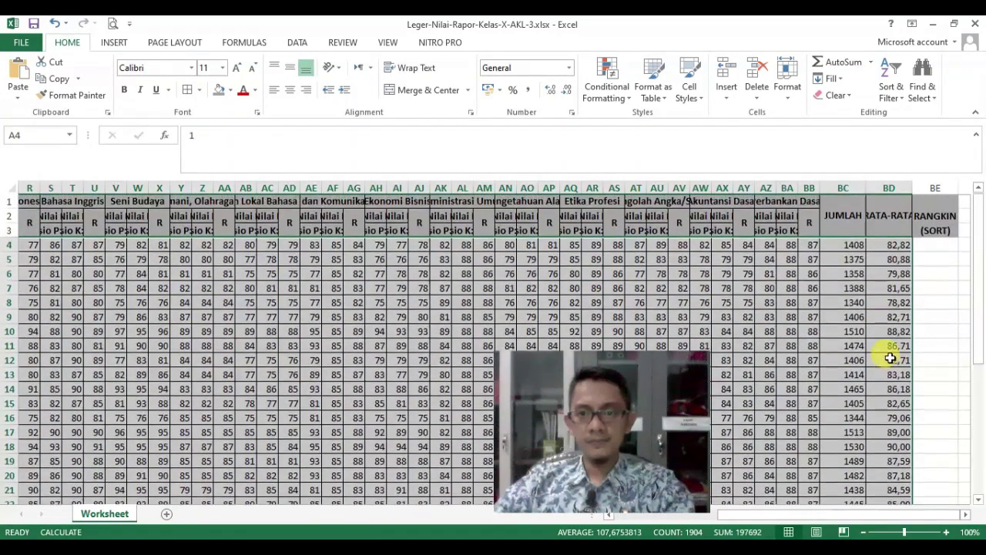
drag(824, 514, 854, 324)
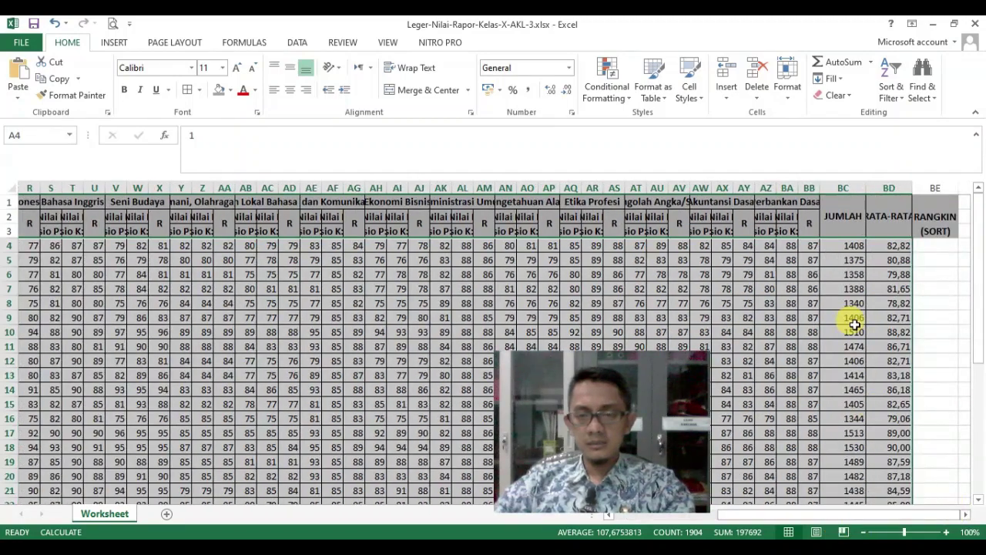
scroll(856, 331, down, 8)
scroll(856, 331, up, 8)
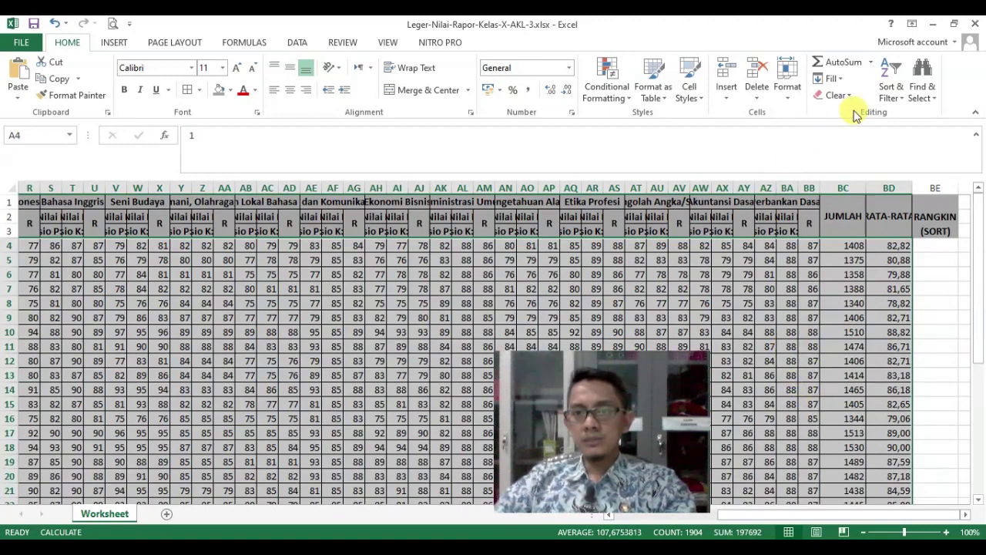
click(894, 98)
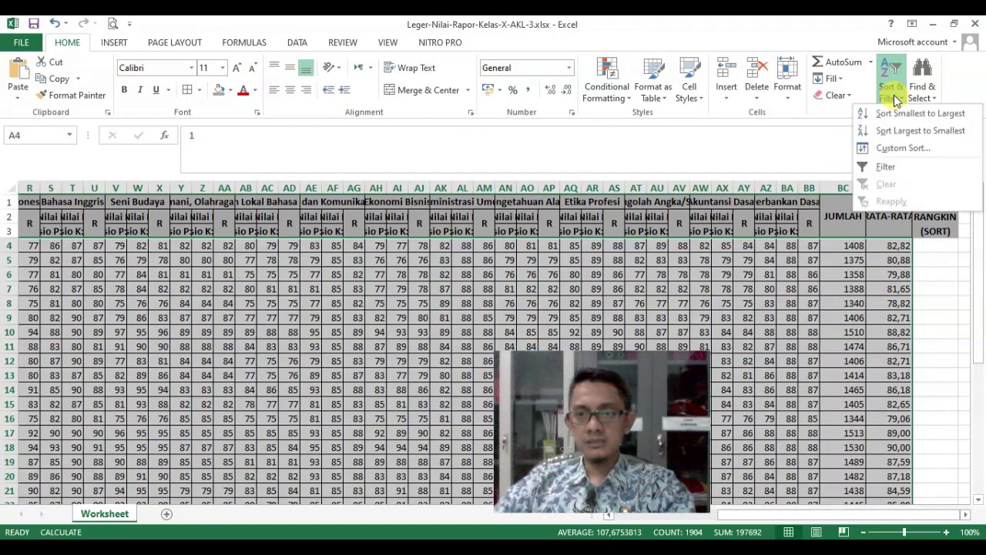
click(906, 149)
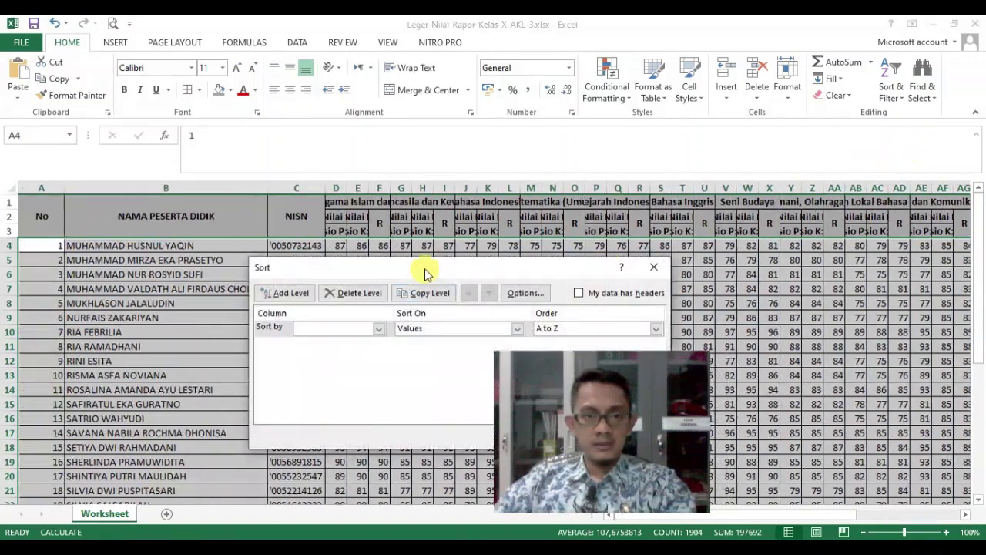
drag(428, 272, 294, 176)
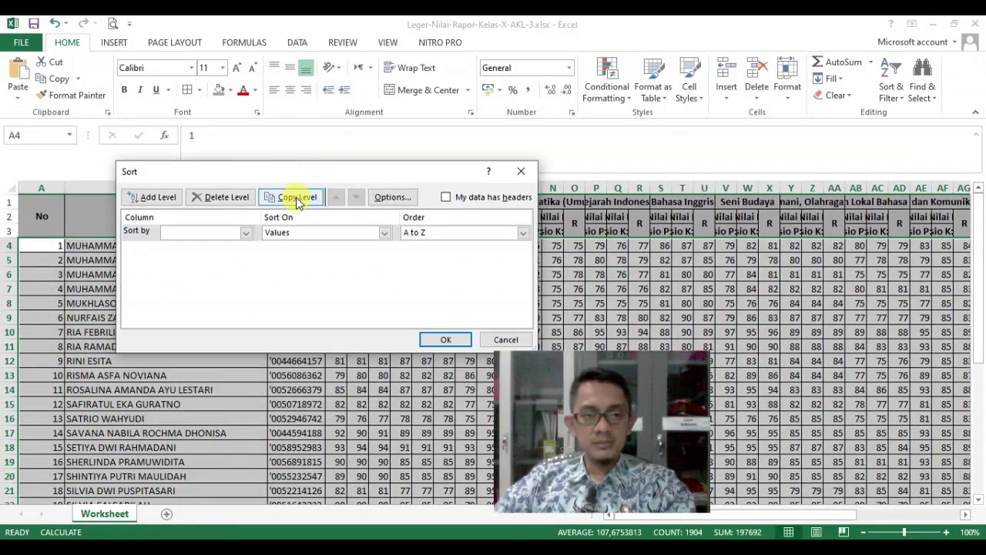
click(247, 235)
mouse_move(247, 257)
mouse_down()
mouse_move(259, 304)
mouse_move(249, 255)
mouse_up()
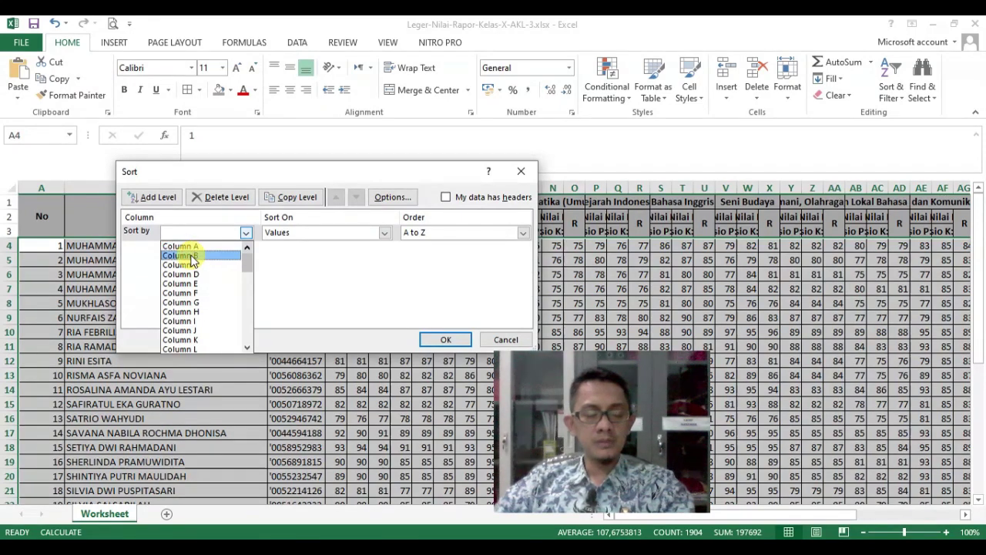
scroll(205, 291, down, 8)
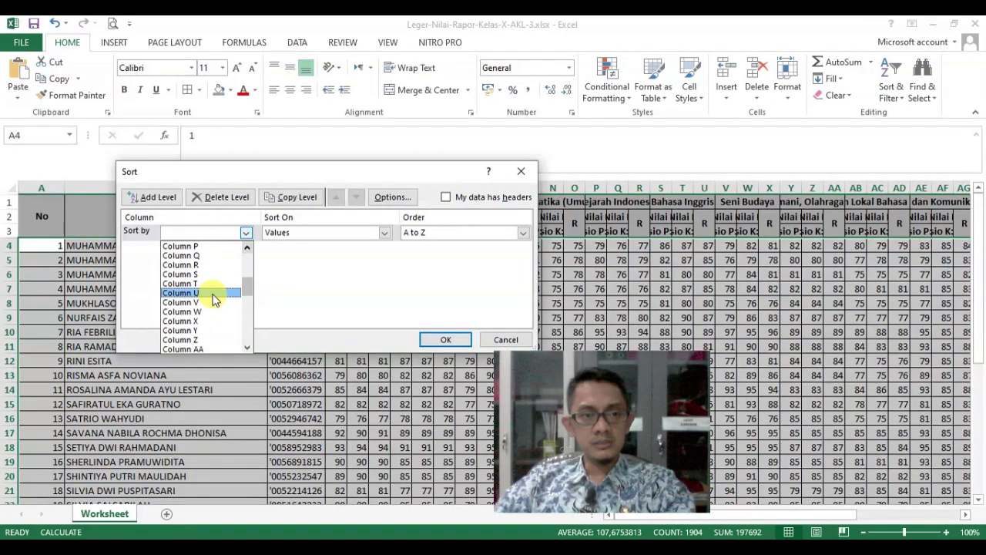
scroll(218, 343, down, 7)
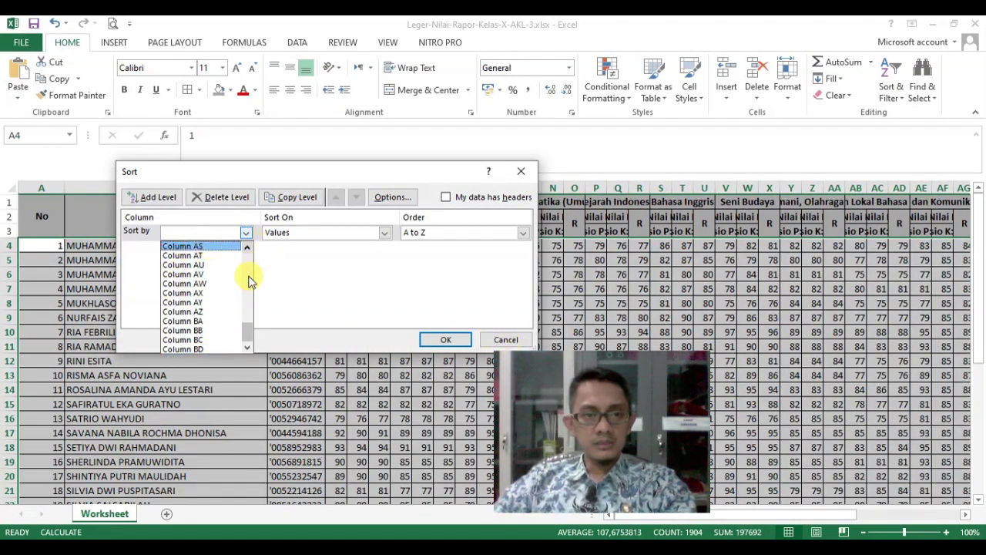
drag(249, 325, 245, 264)
click(503, 339)
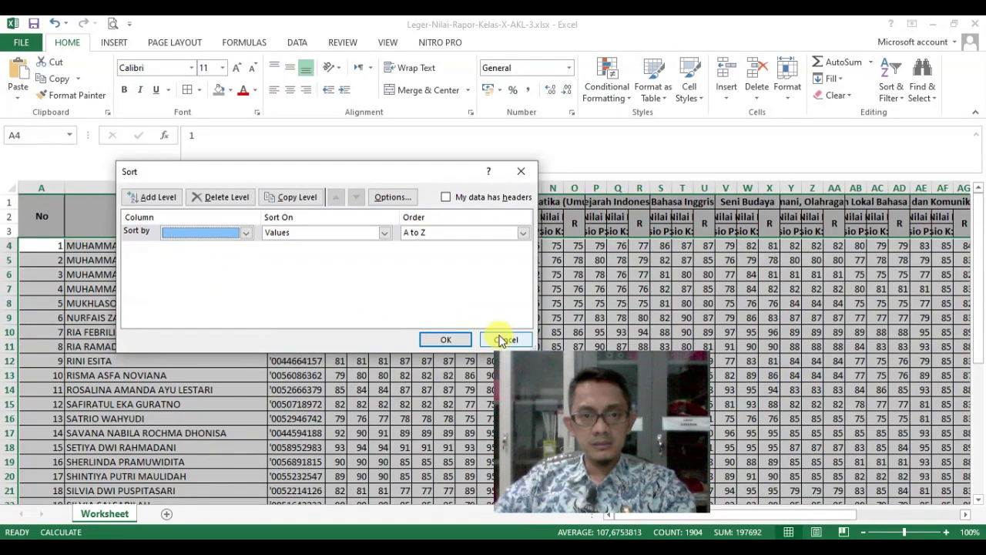
click(506, 340)
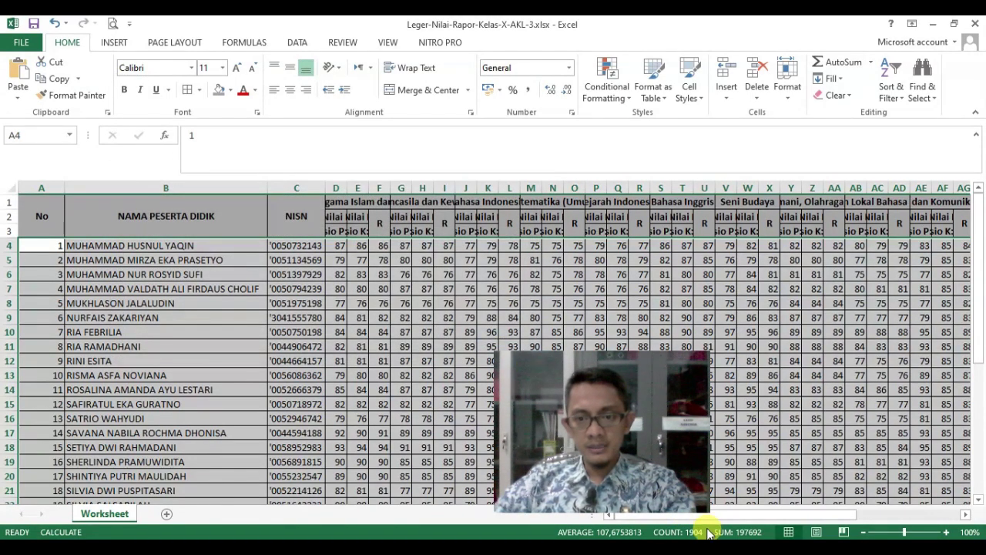
Check which columns hold JUMLAH and RATA-RATA and inspect their formulas in the first student row
drag(739, 515, 871, 514)
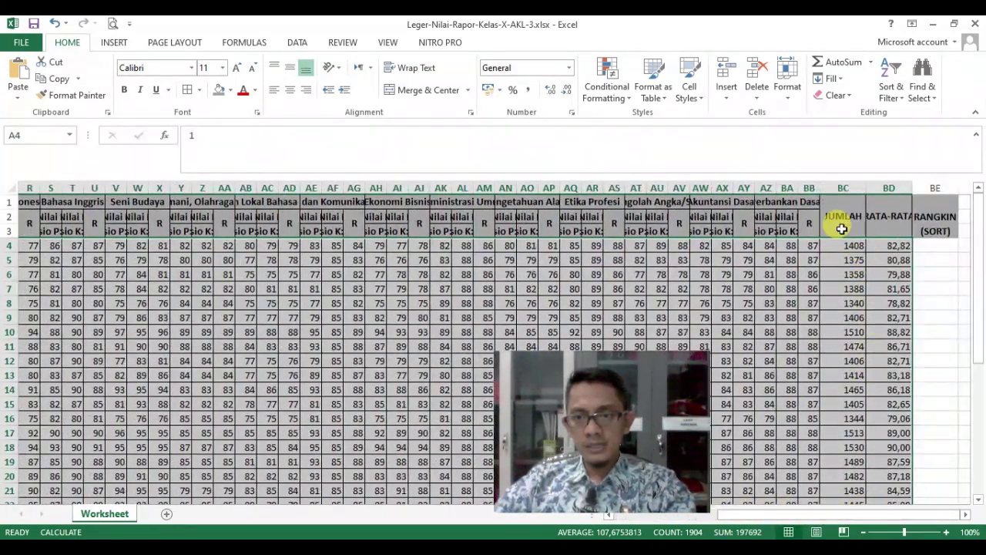
click(842, 229)
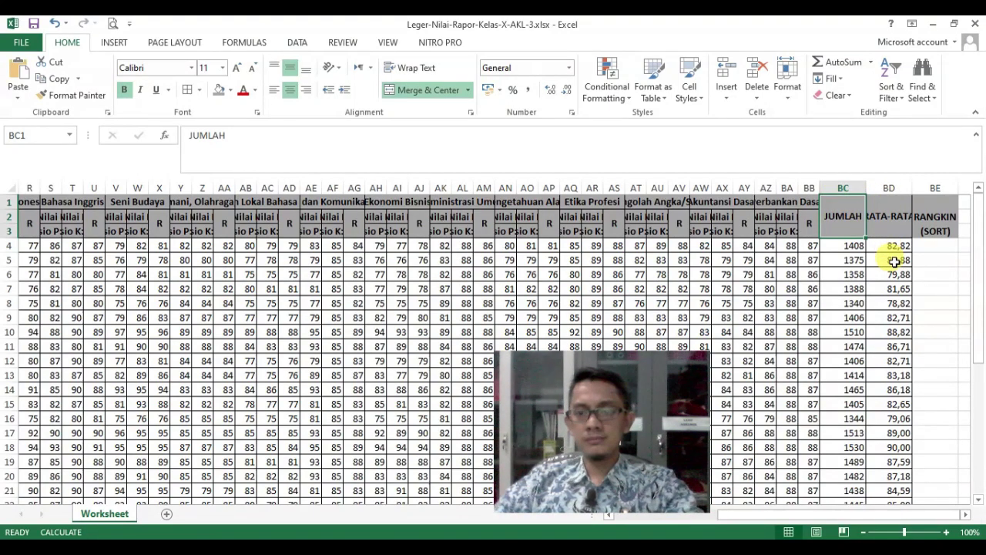
click(941, 244)
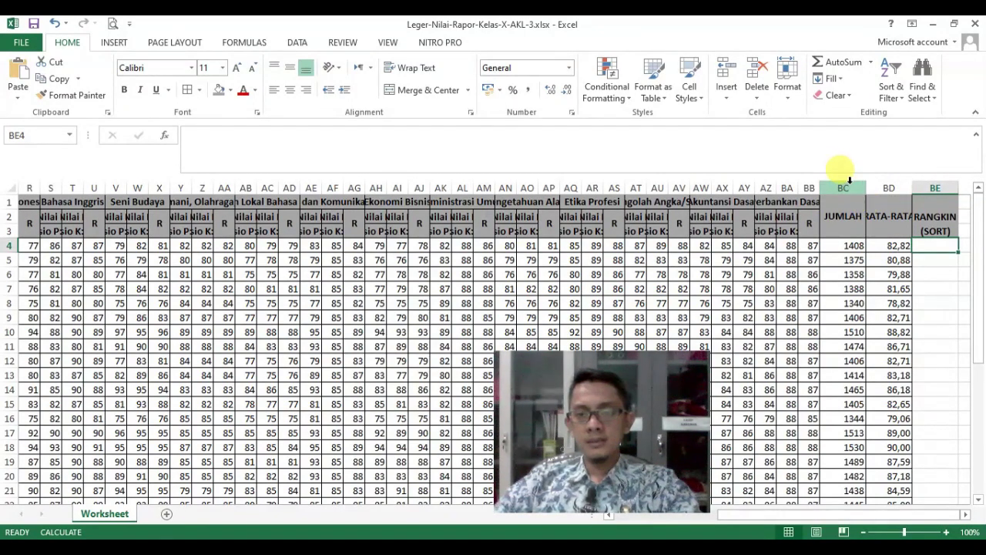
click(846, 244)
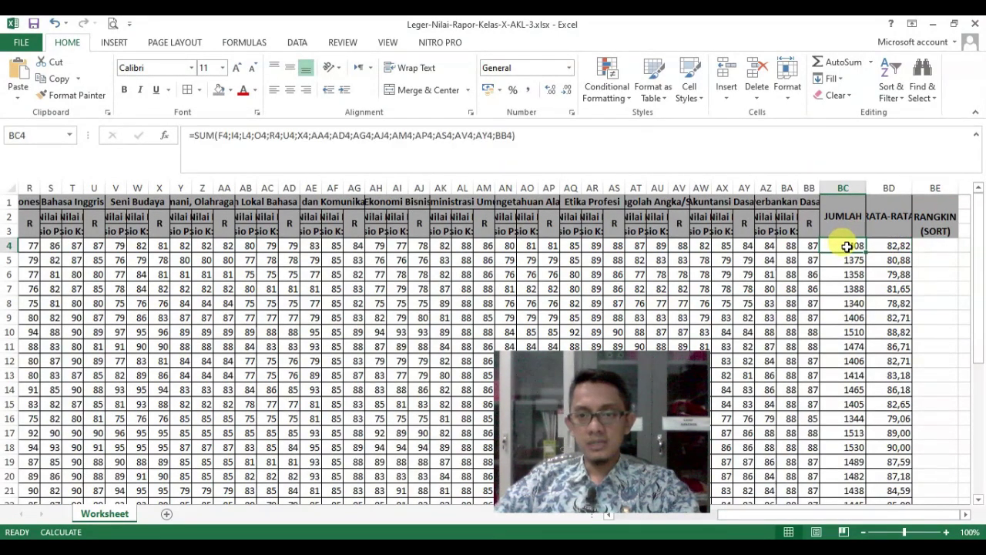
click(892, 247)
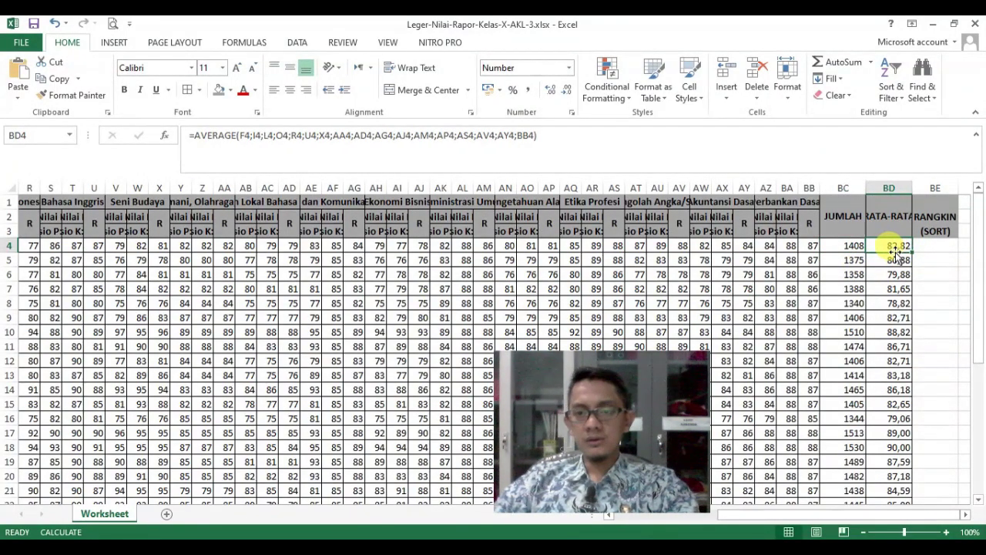
click(941, 246)
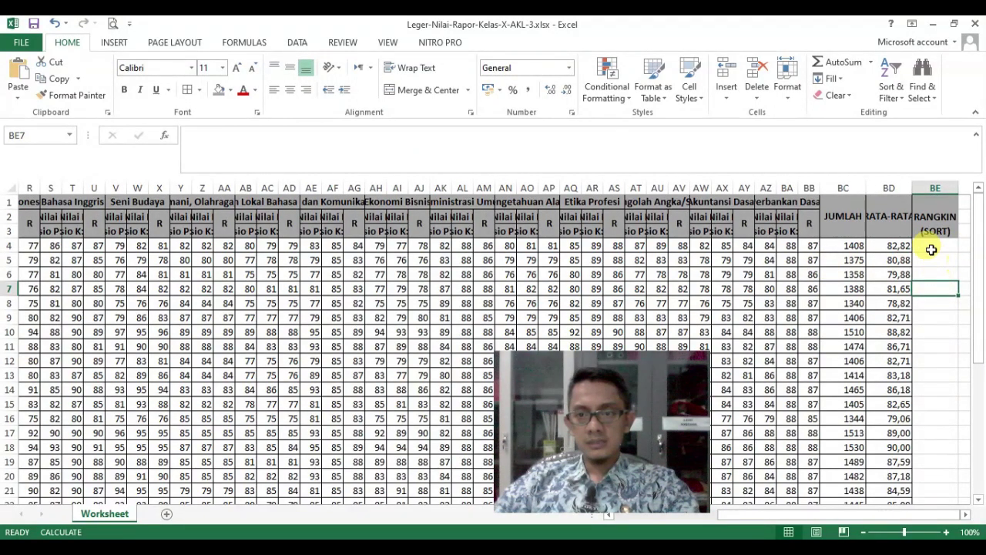
Select all student data without the header rows, extending from BD4 back to column A and down to row 37
click(907, 246)
key(ctrl+shift+Left)
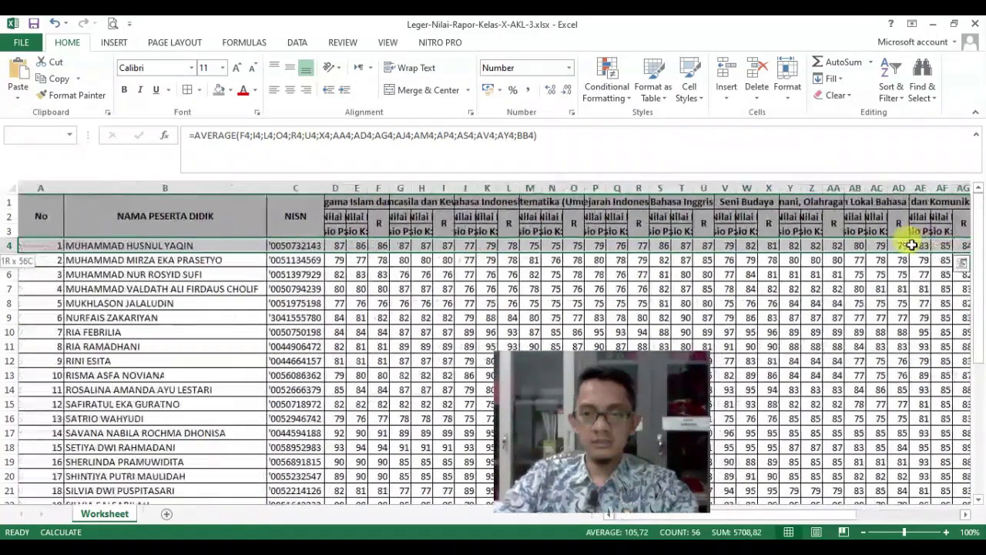
key(ctrl+shift+Down)
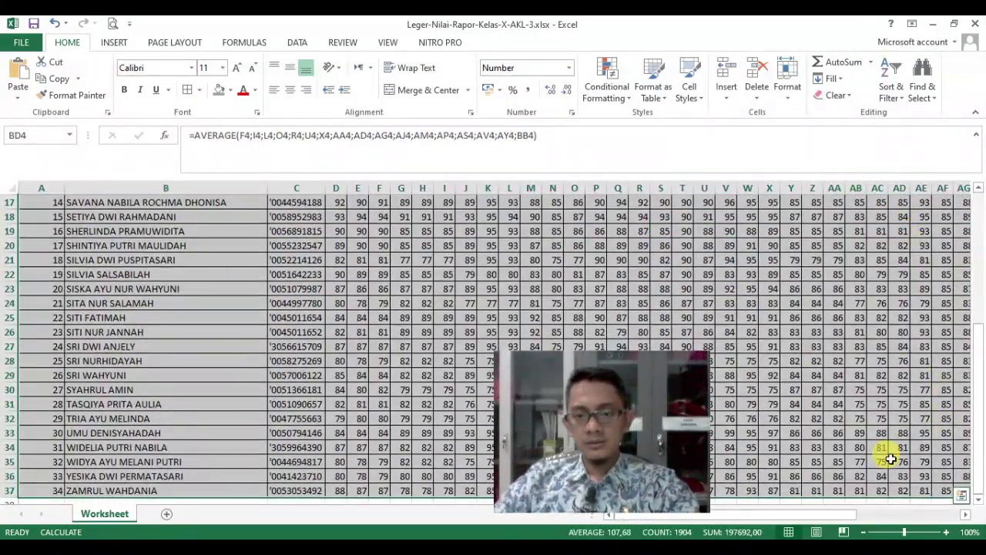
drag(841, 517, 955, 523)
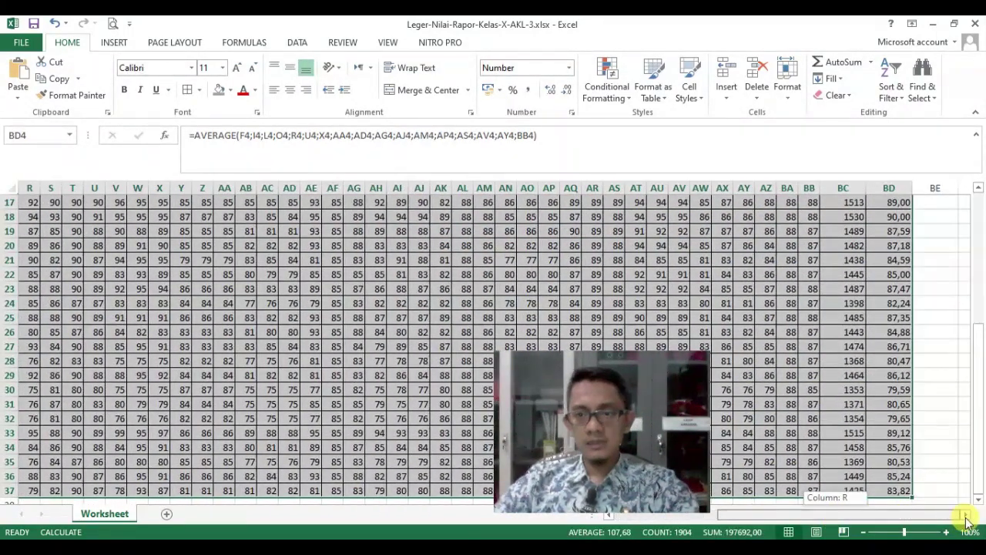
scroll(915, 259, up, 5)
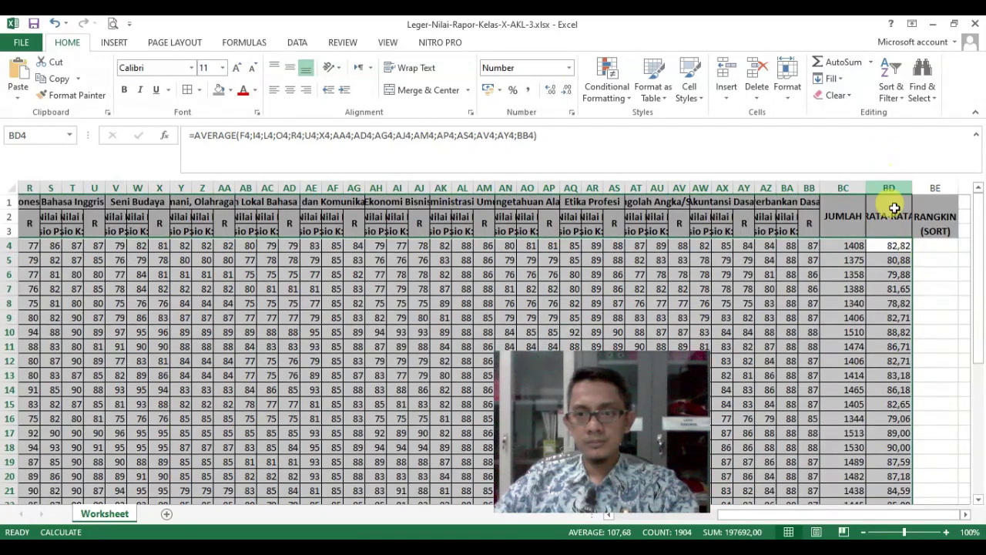
Apply a custom sort to the selected student data by the values in Column BD, ordered Largest to Smallest
click(894, 91)
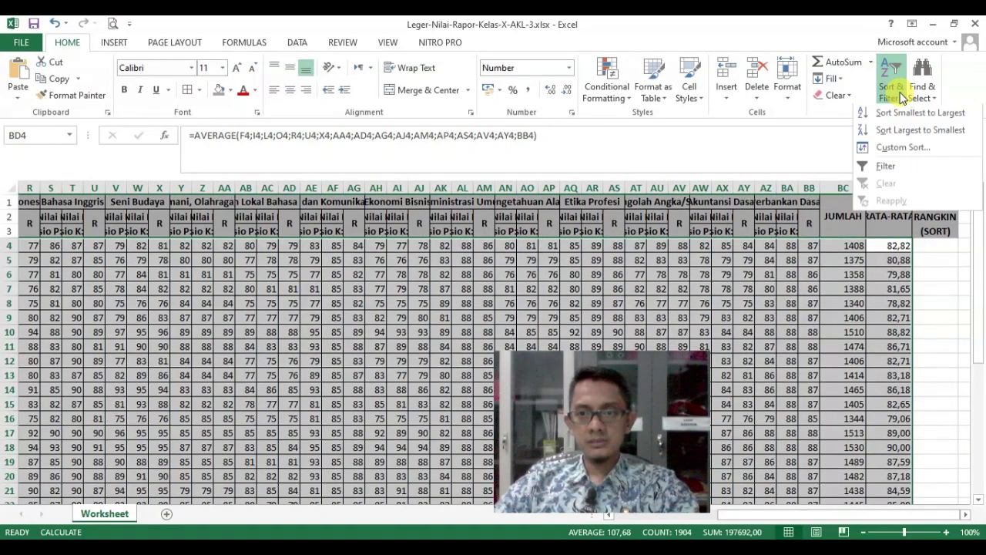
click(895, 148)
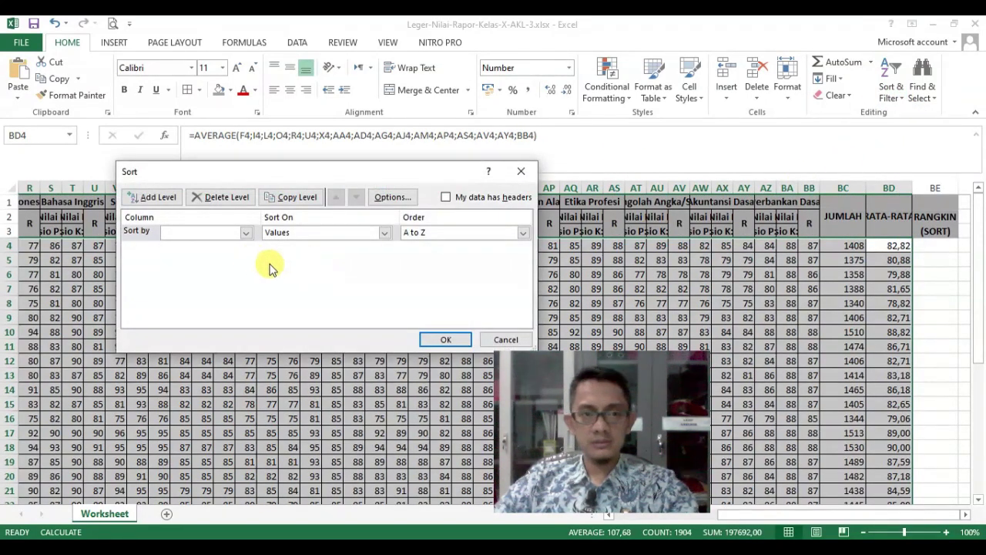
click(245, 232)
drag(250, 264, 259, 334)
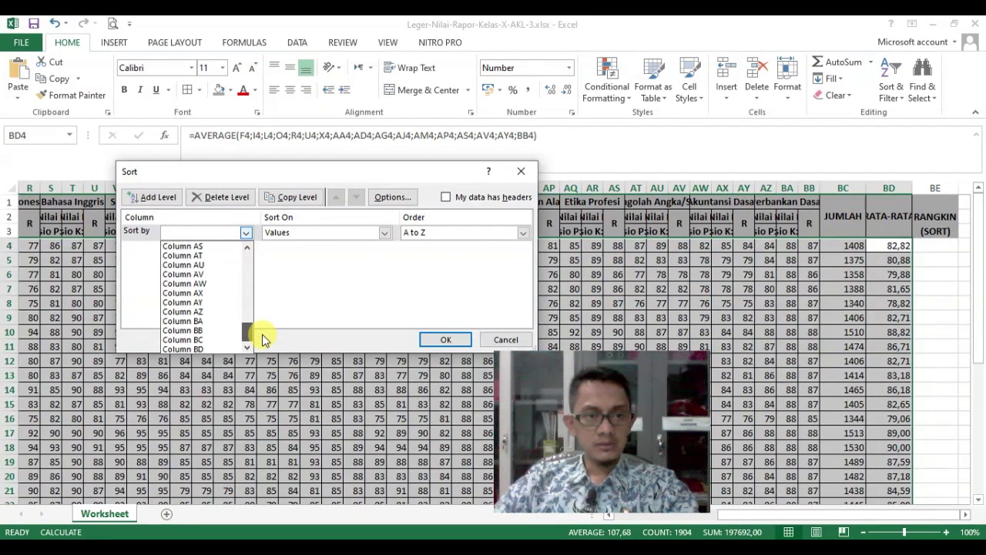
click(221, 344)
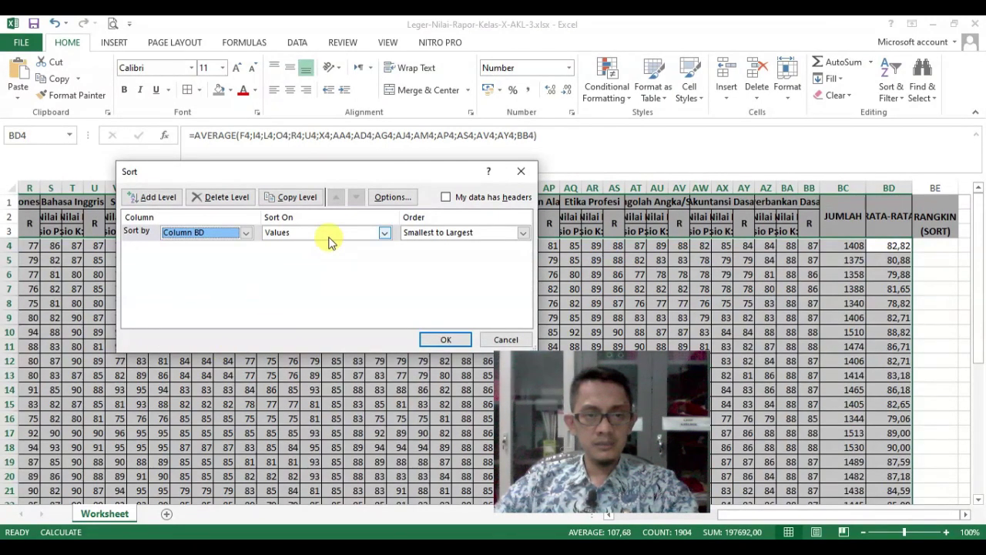
click(483, 234)
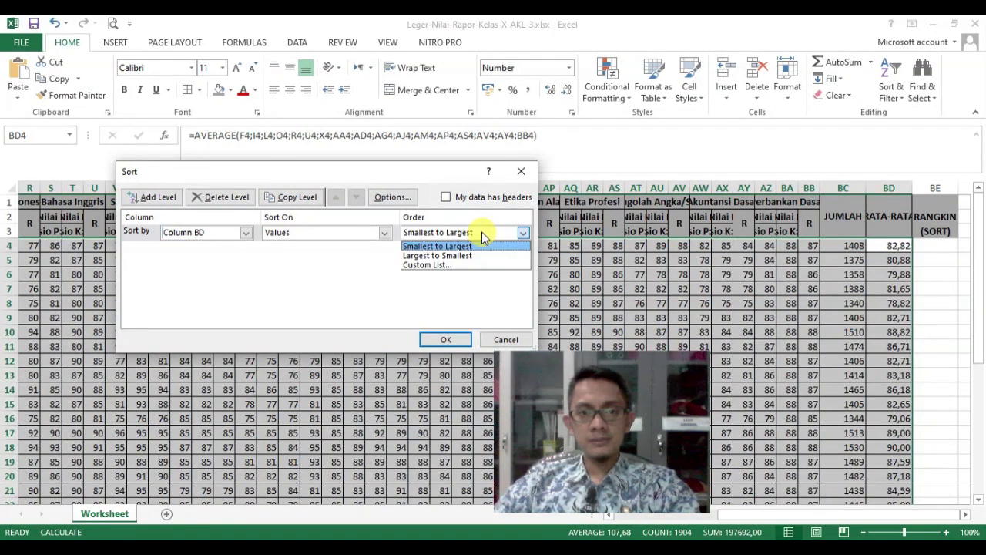
click(446, 256)
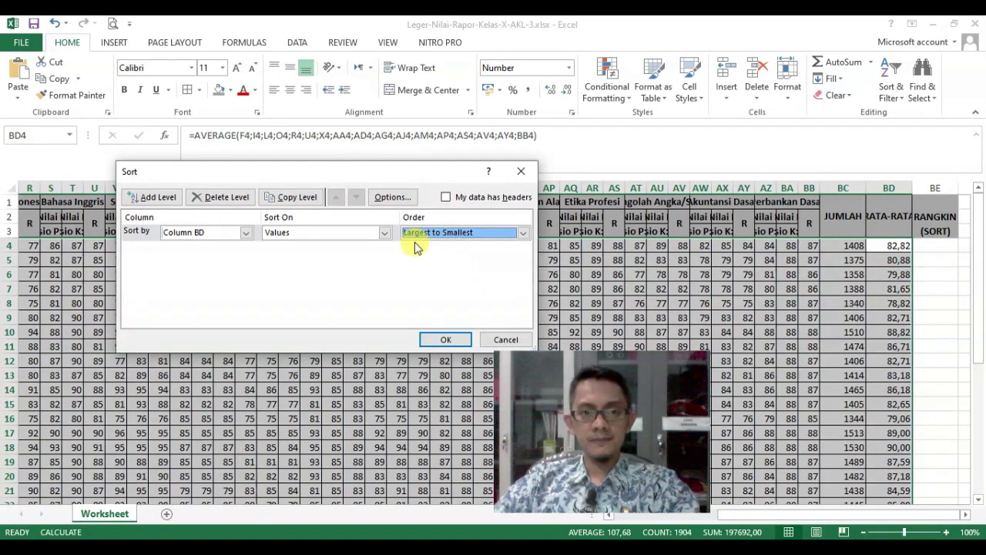
click(442, 340)
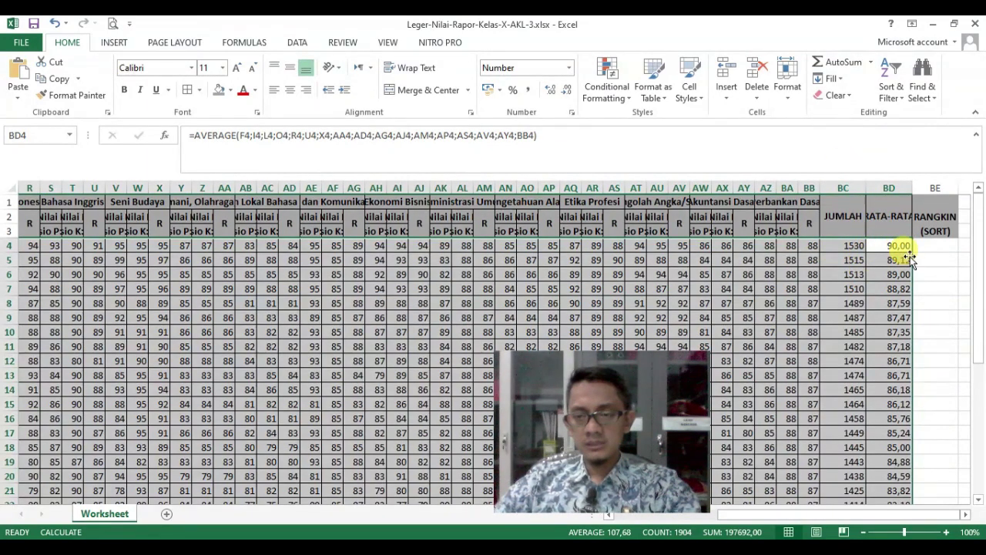
Review the sorted RATA-RATA values down to the last student and check the corresponding student names
scroll(890, 248, down, 2)
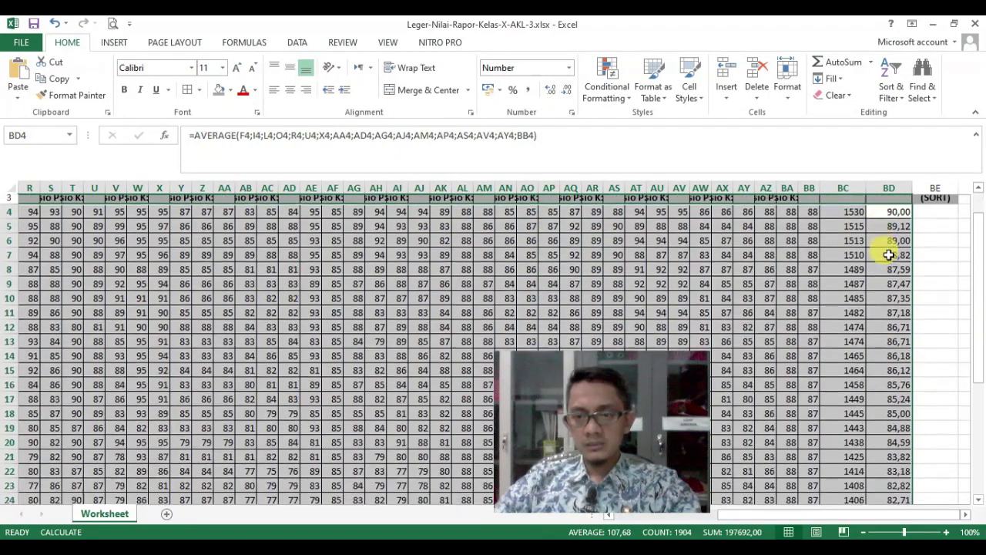
scroll(889, 248, down, 5)
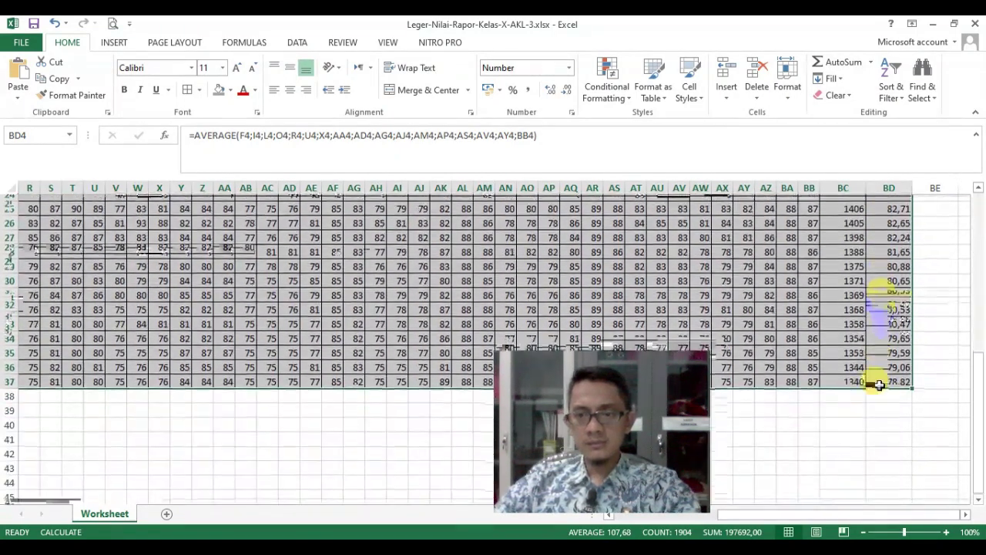
scroll(887, 342, down, 1)
scroll(887, 339, up, 9)
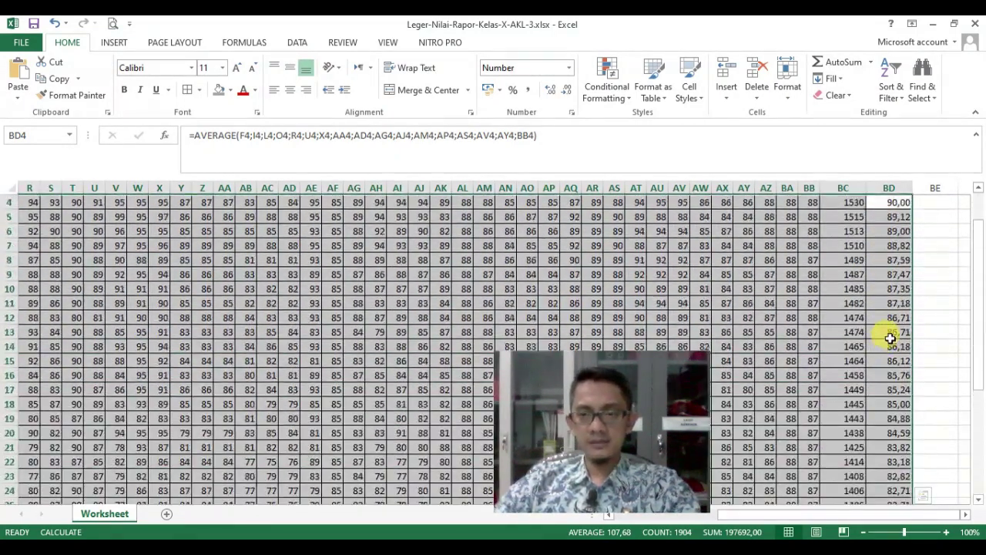
drag(868, 516, 763, 515)
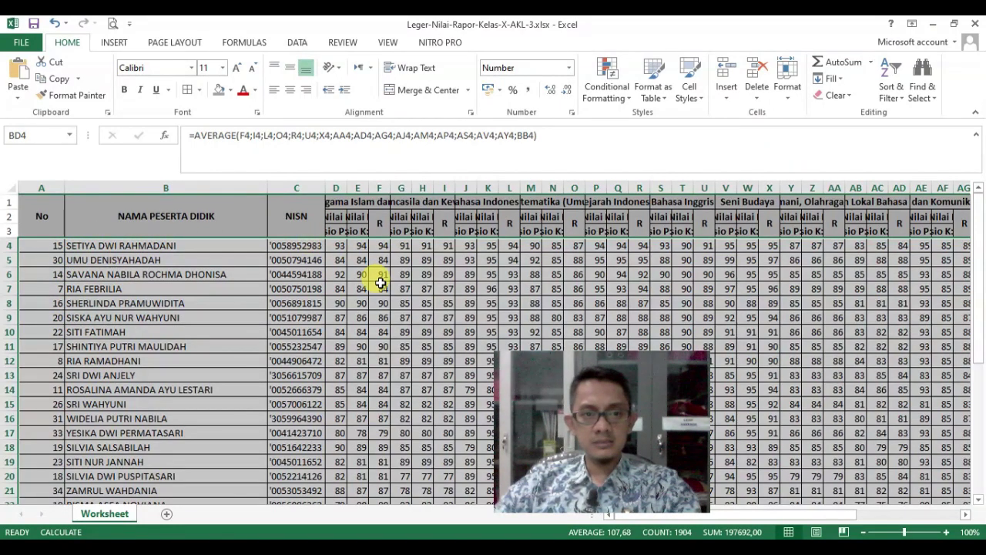
drag(770, 513, 899, 519)
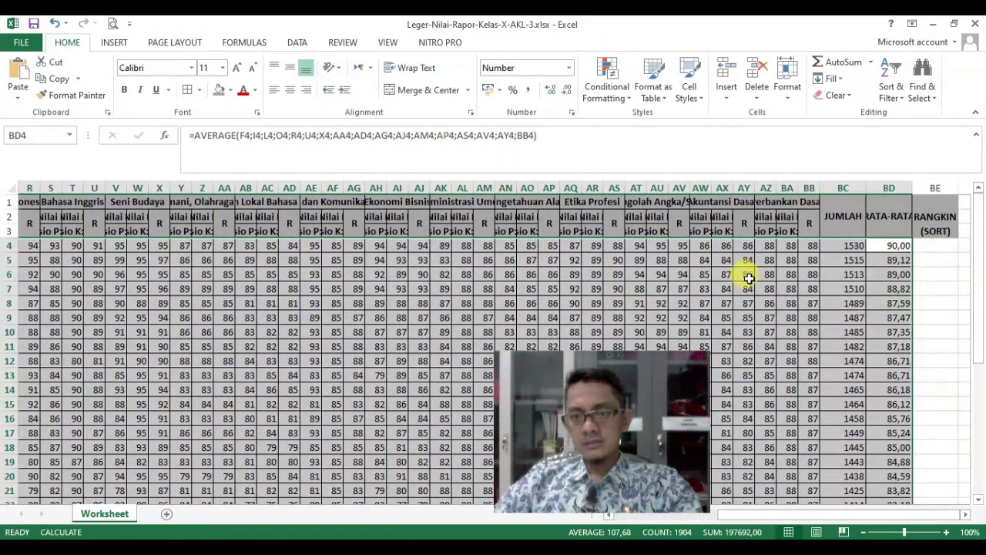
Enter rank 1 in cell BE4 for the first student and check which student that row belongs to
click(925, 312)
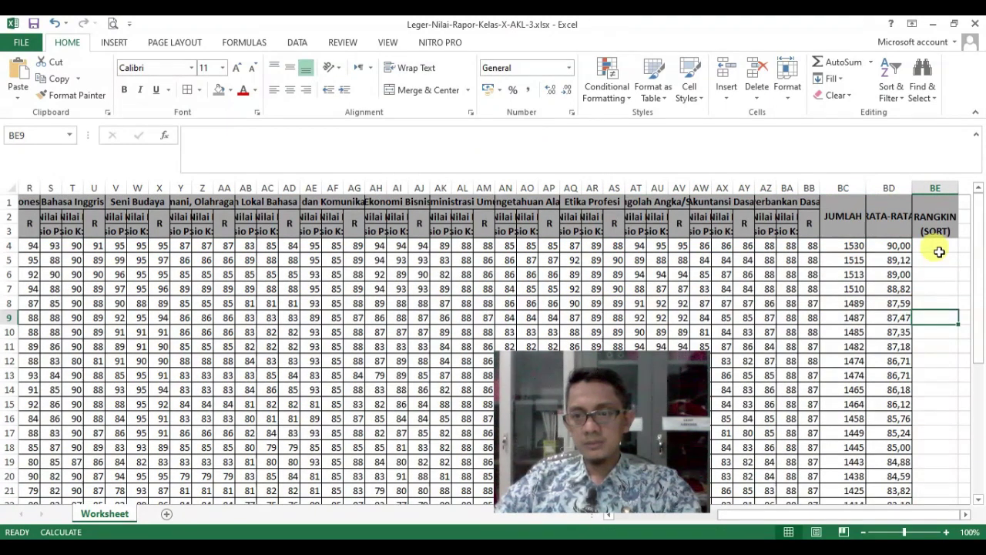
click(938, 246)
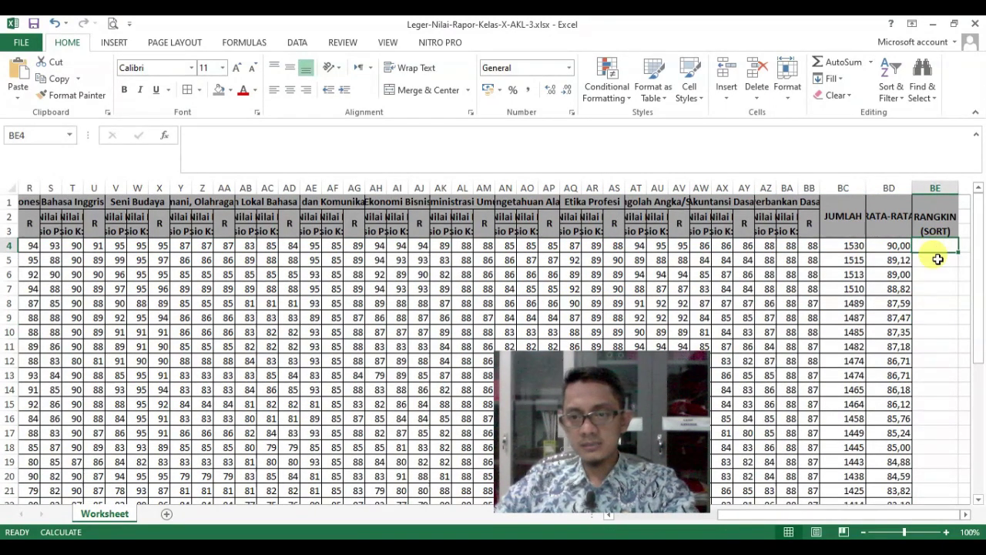
text(1)
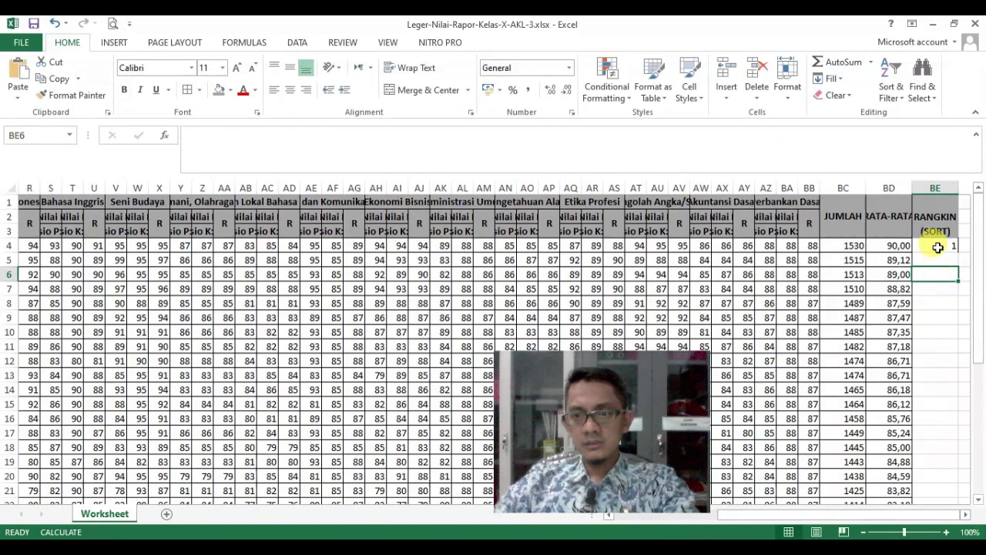
click(934, 245)
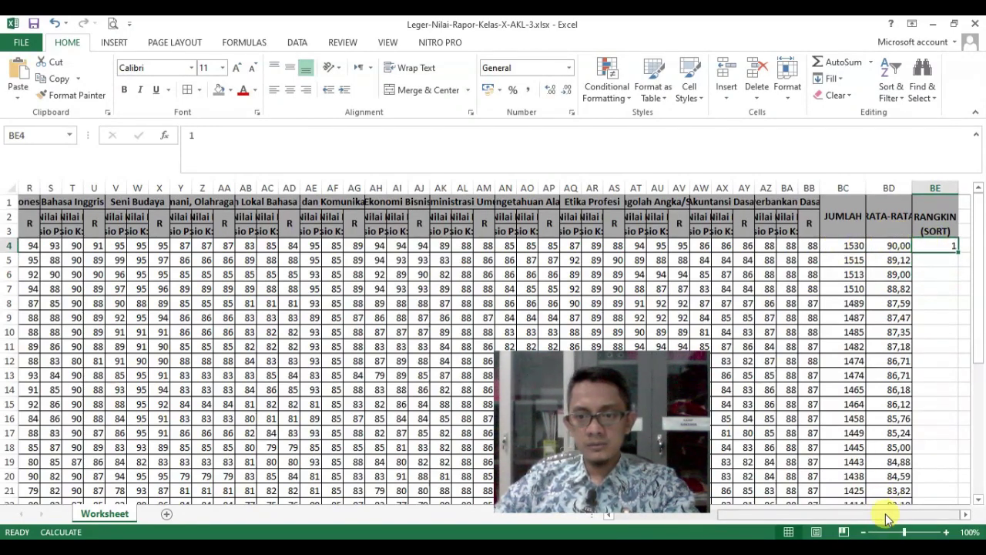
drag(886, 520, 701, 525)
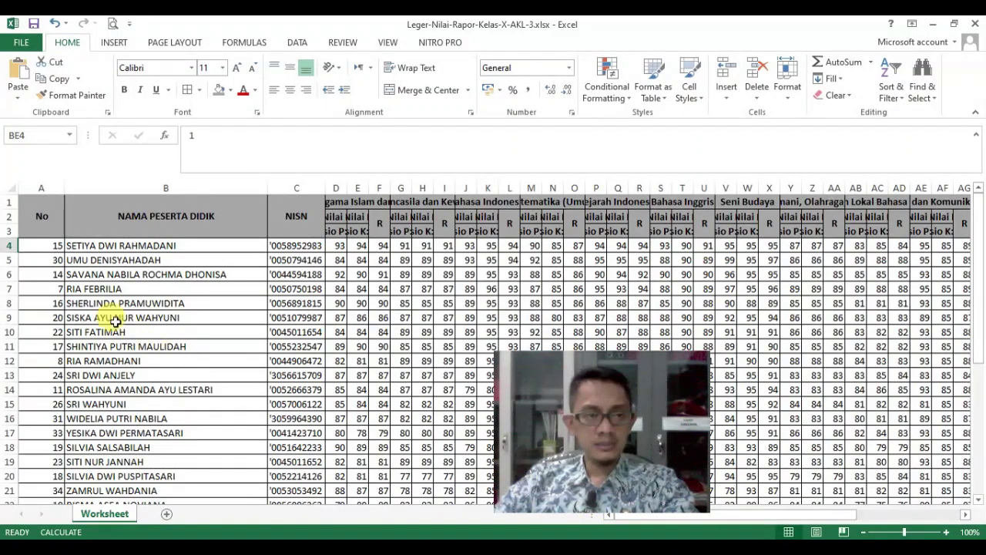
Enter rank 2 in cell BE5 and fill the number series from BE4:BE5 down to the last student
click(74, 245)
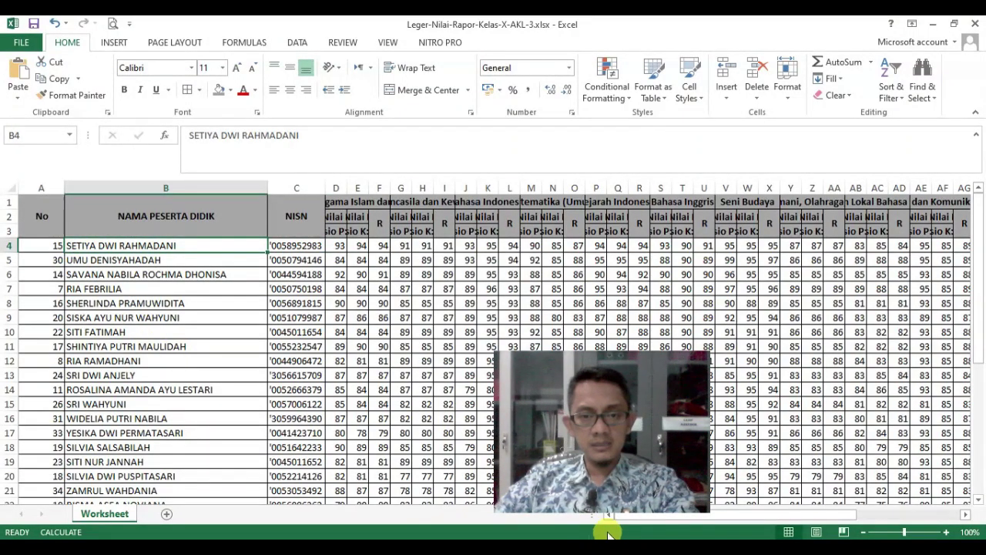
drag(632, 521, 839, 519)
click(948, 259)
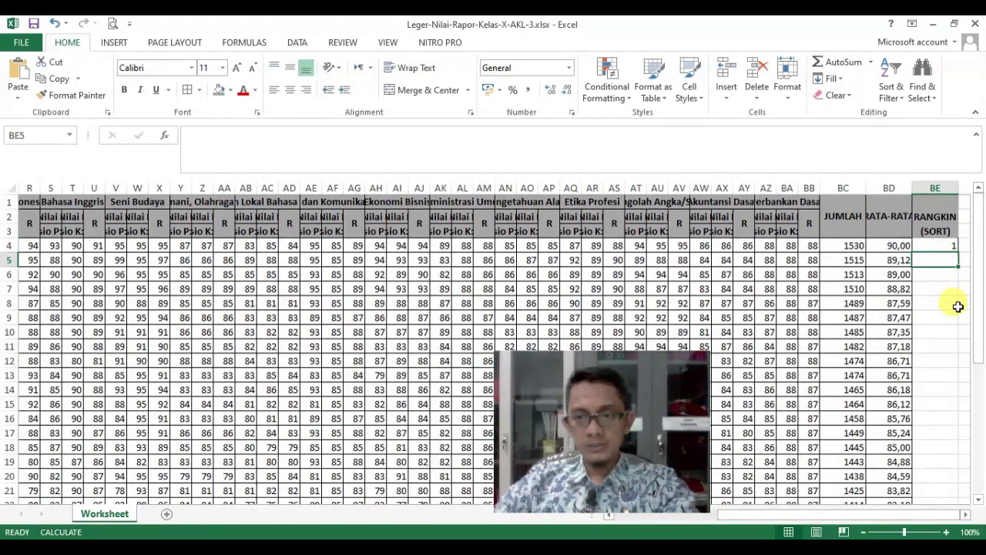
text(2)
click(956, 306)
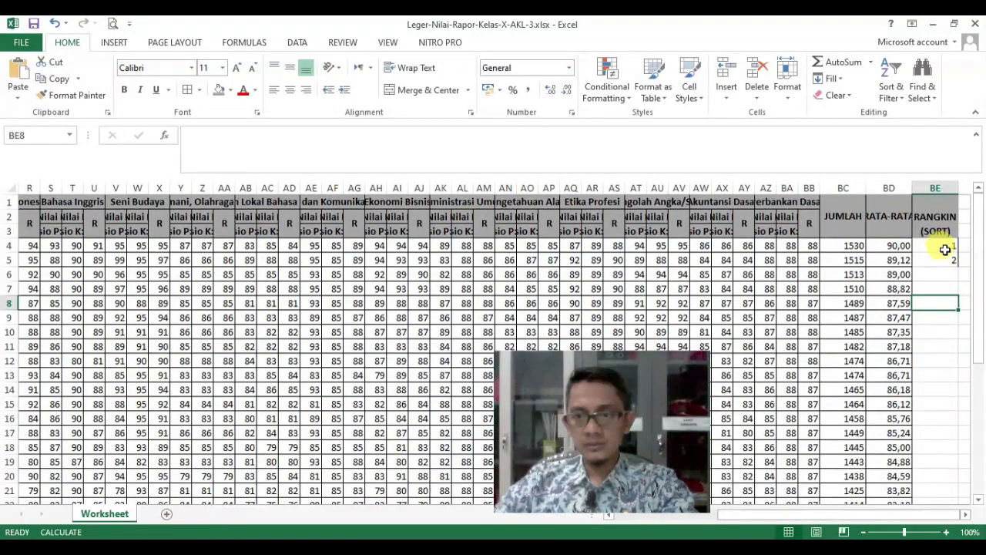
drag(945, 247, 943, 261)
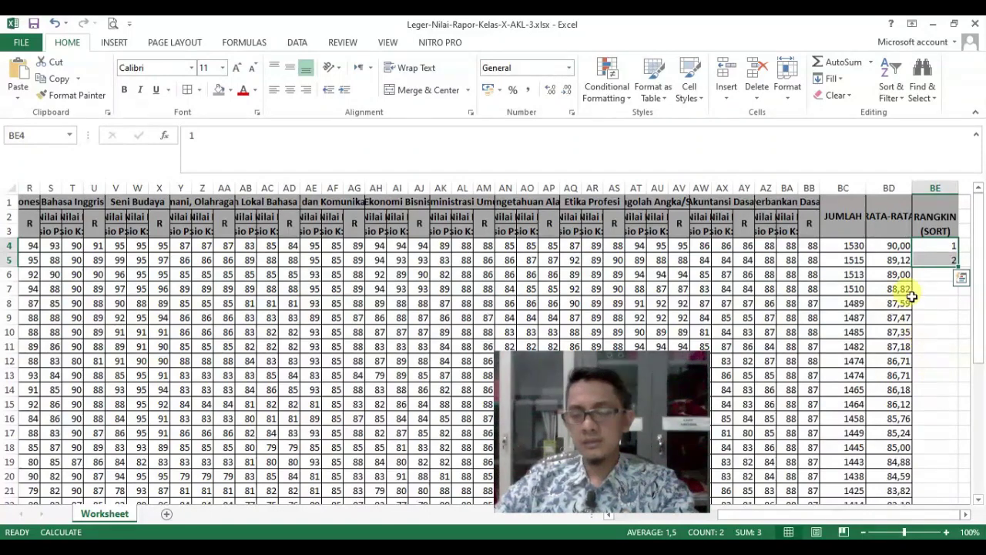
double_click(959, 265)
Check the filled rank numbers down to the last student against the totals, averages and student names
scroll(956, 339, down, 7)
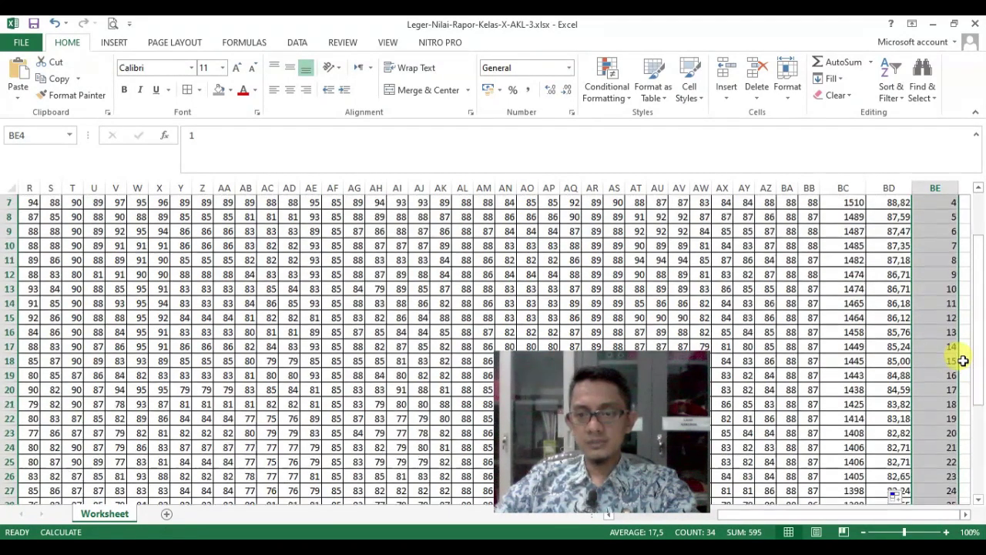
scroll(959, 347, up, 7)
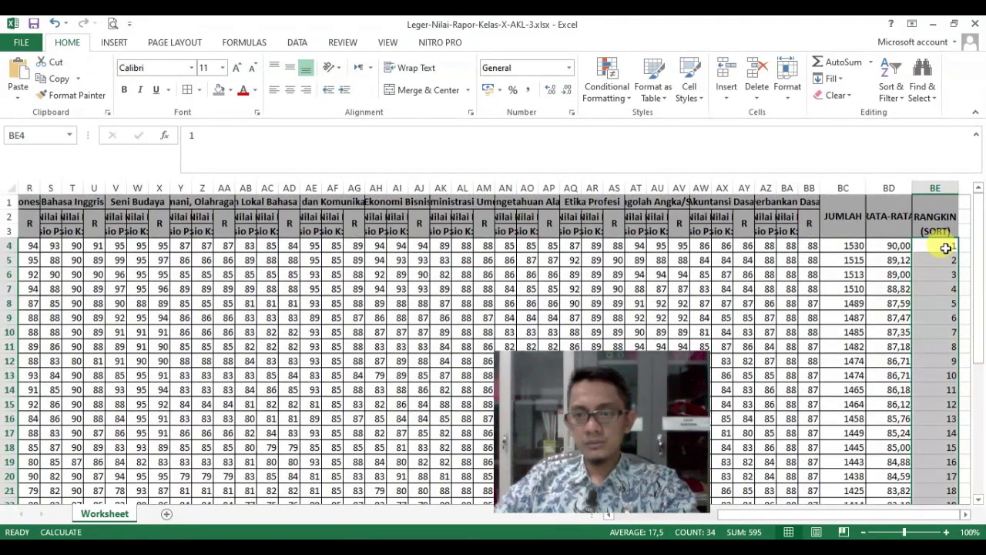
scroll(942, 366, down, 8)
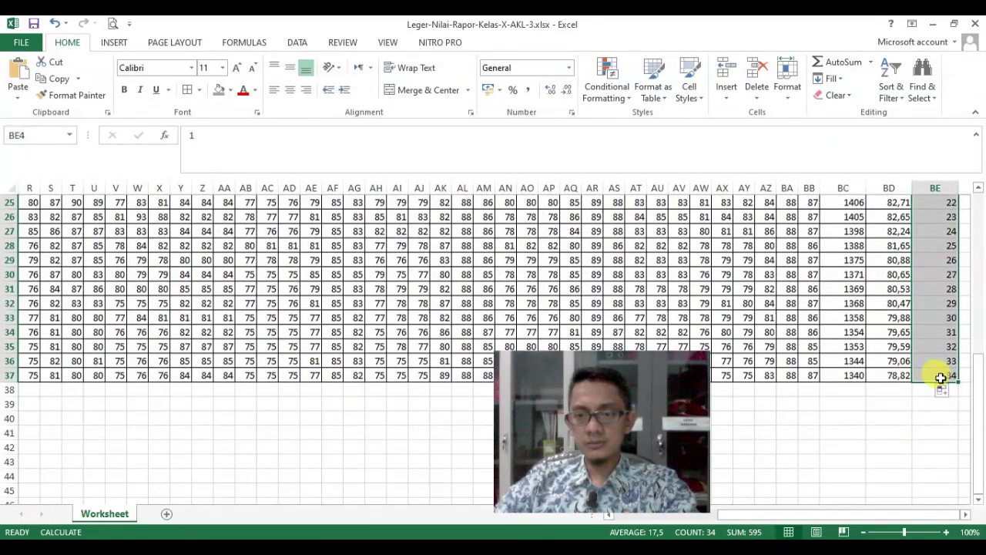
scroll(943, 361, up, 8)
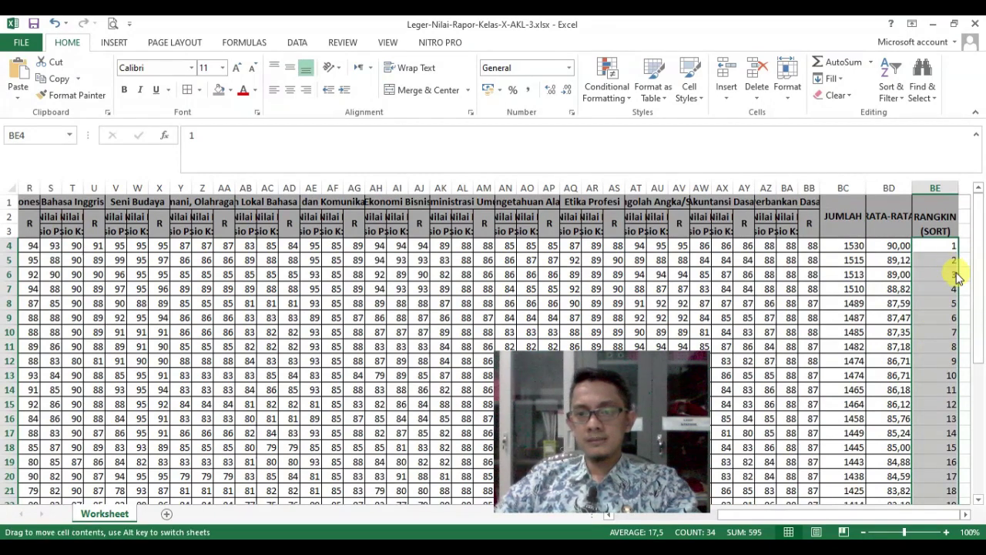
click(828, 262)
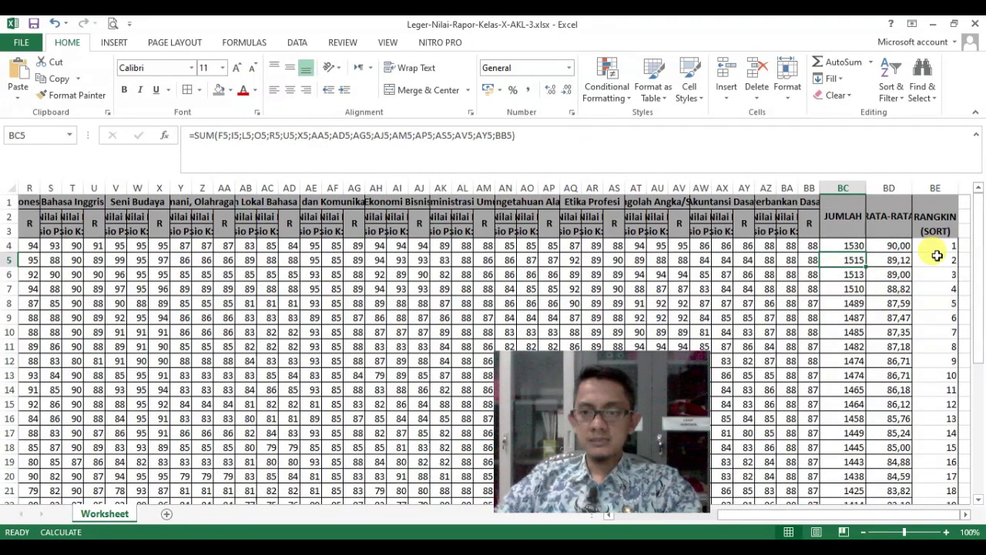
scroll(947, 317, down, 3)
scroll(947, 317, down, 3)
scroll(942, 352, up, 6)
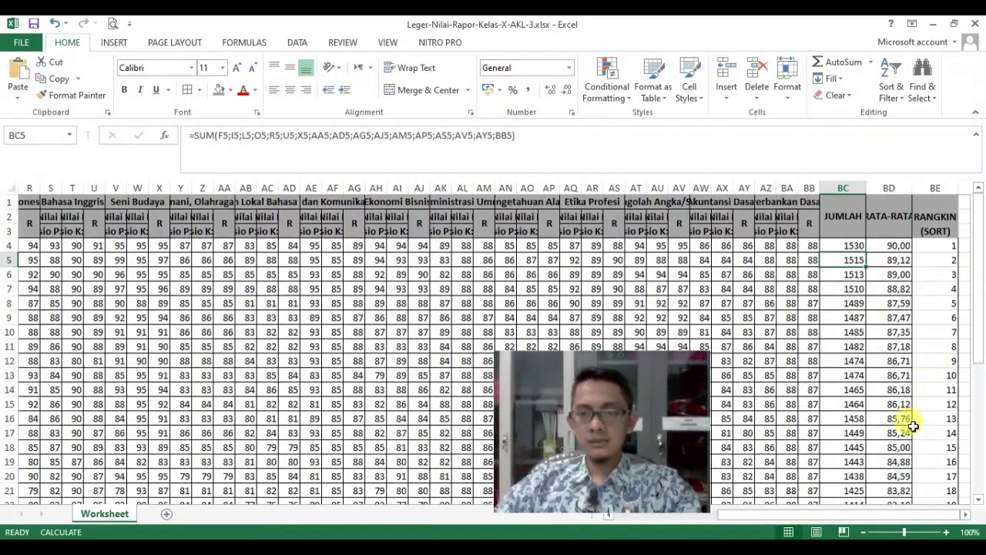
drag(911, 515, 623, 515)
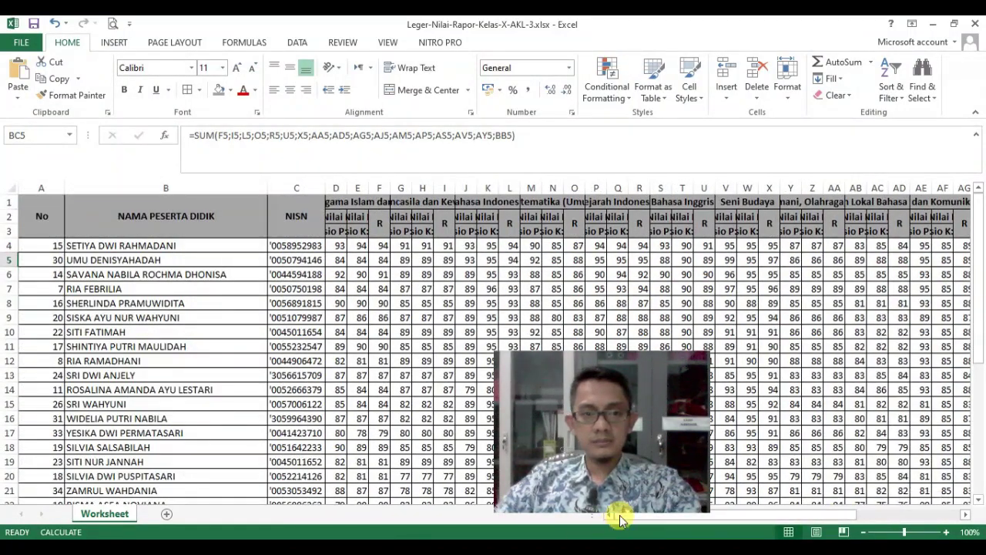
Merge and center cells BF1:BF3 and enter the header RANGKING (RANK)
drag(833, 514, 709, 516)
click(936, 215)
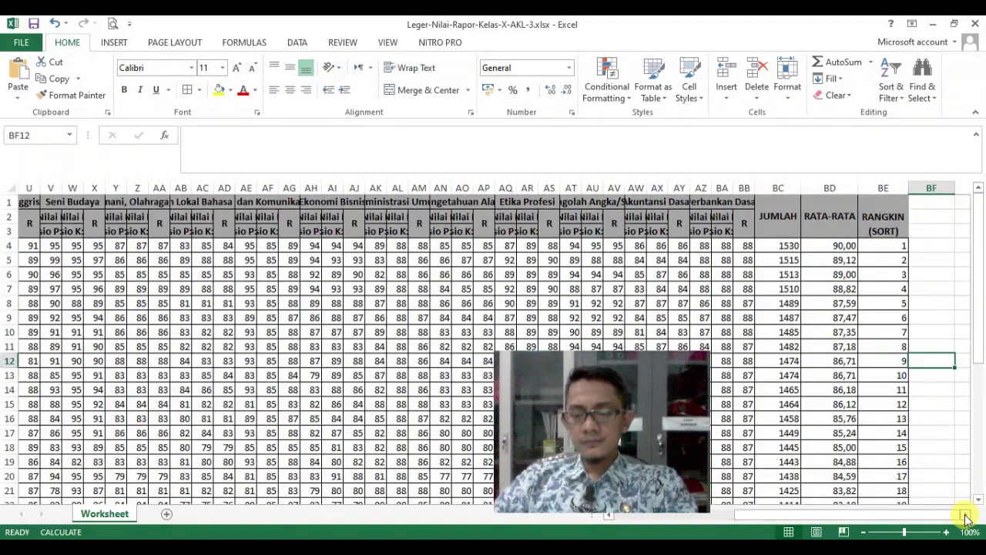
click(967, 515)
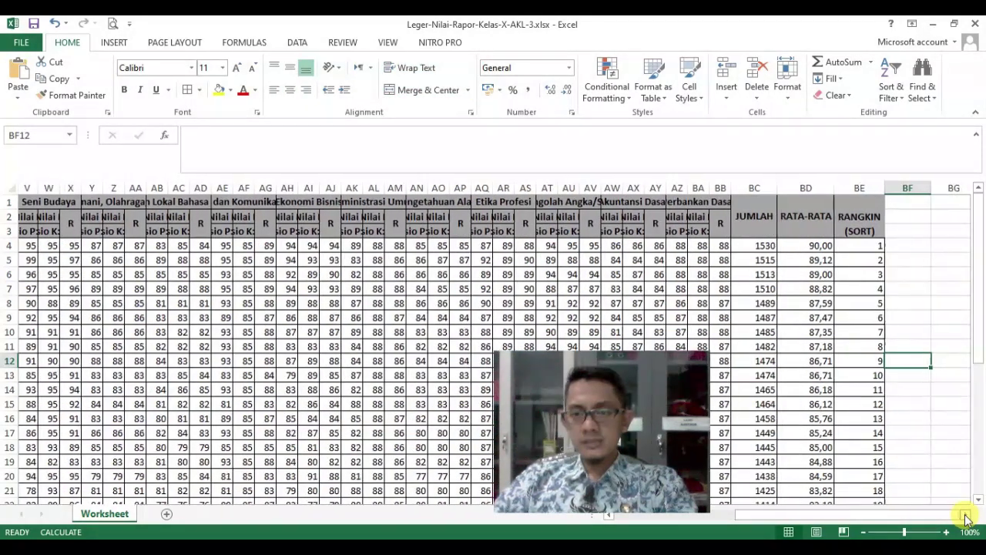
click(967, 515)
drag(894, 202, 901, 231)
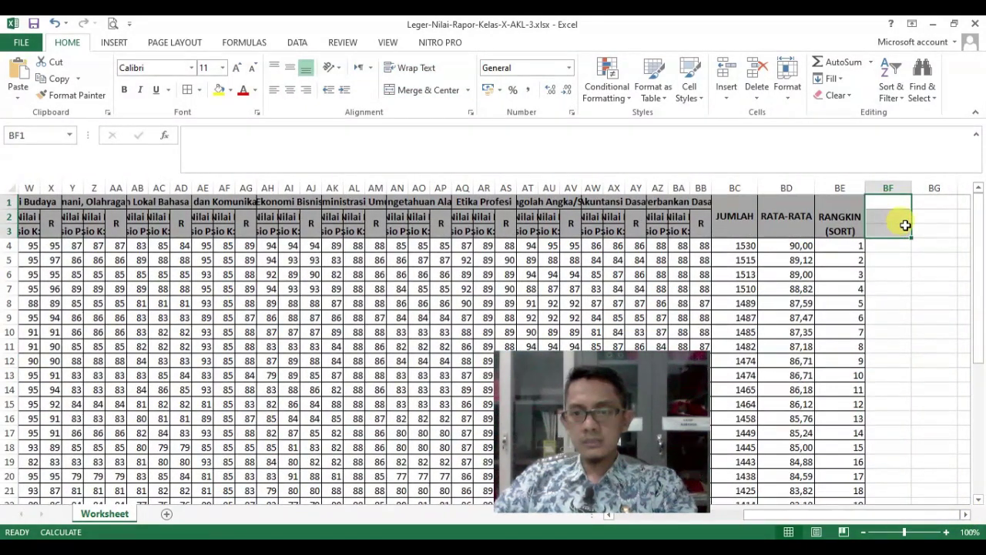
click(422, 90)
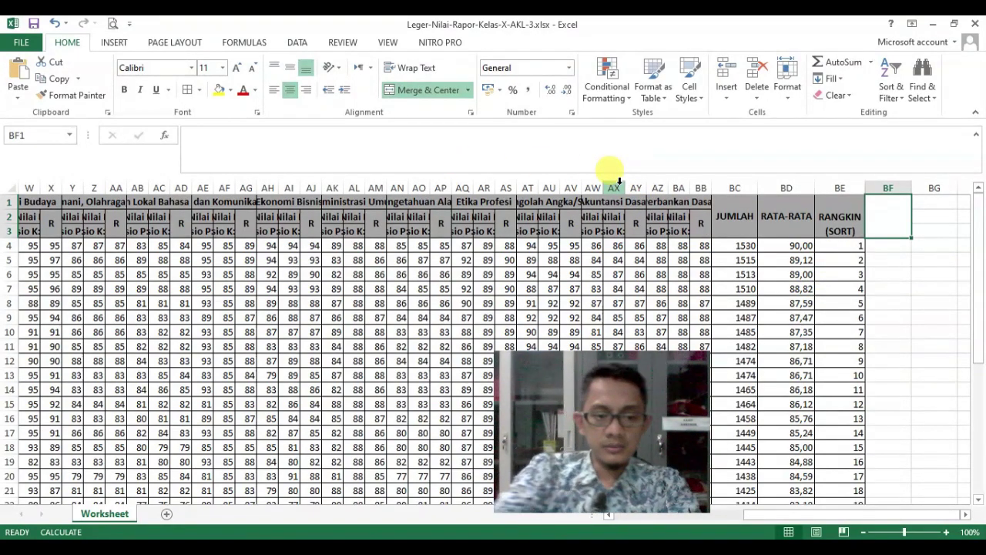
text(RANGKING)
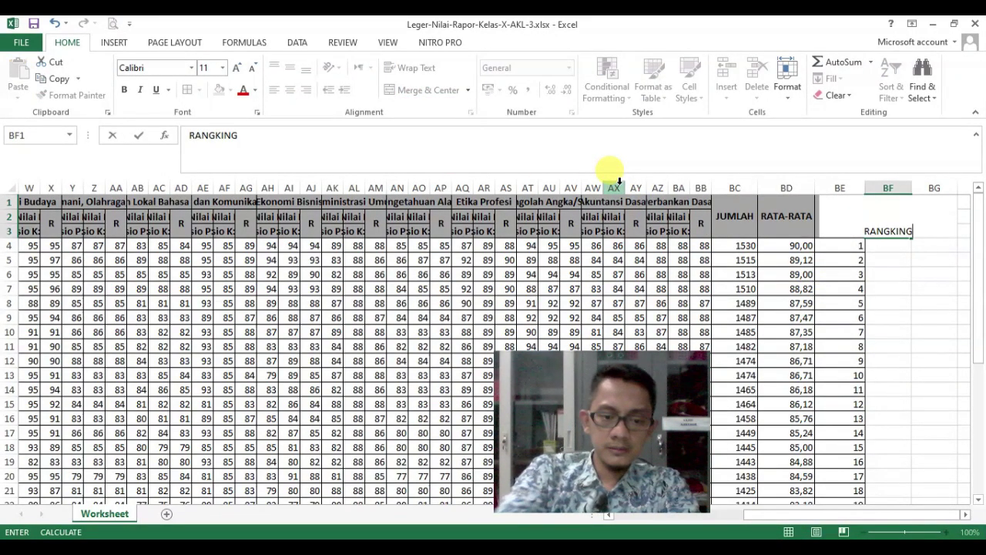
text( (RANK))
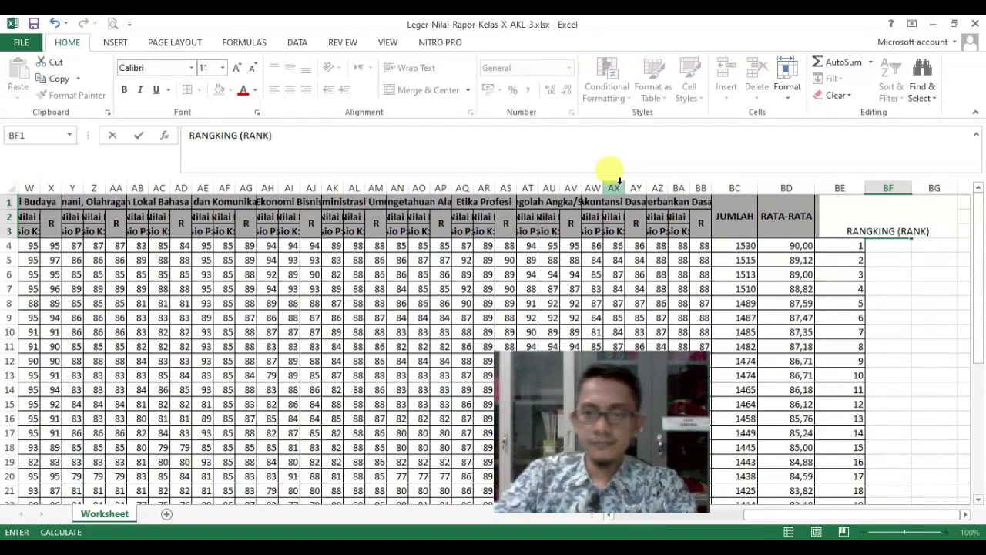
key(ctrl+Return)
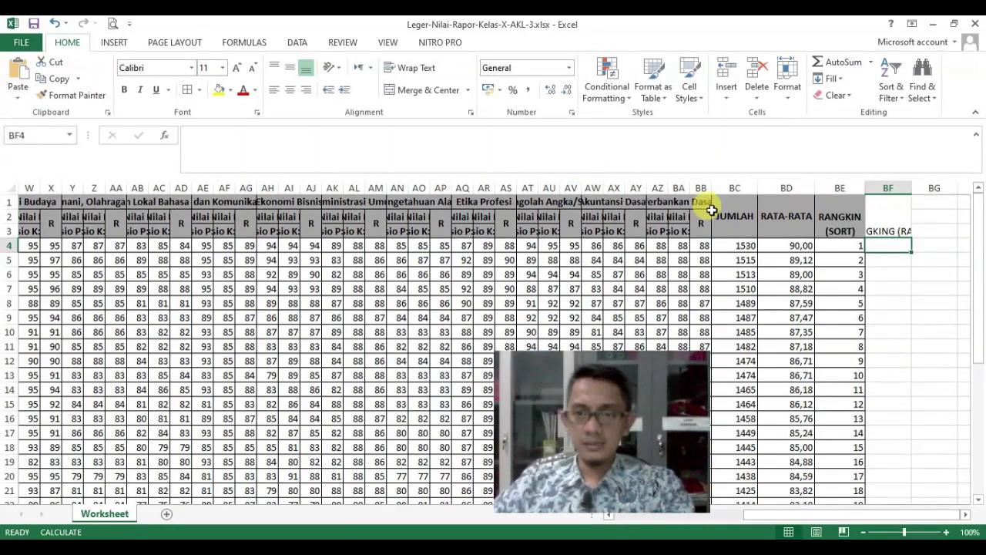
Make the RANGKING (RANK) header bold, middle-aligned, wrapped and gray-filled like its neighbours, and widen column BF to fit it
click(124, 90)
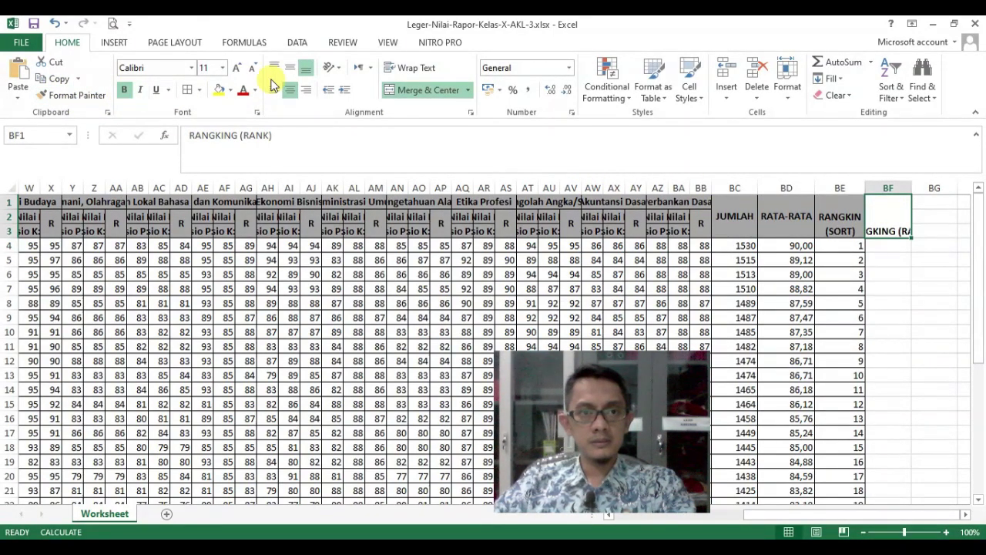
click(290, 67)
click(408, 69)
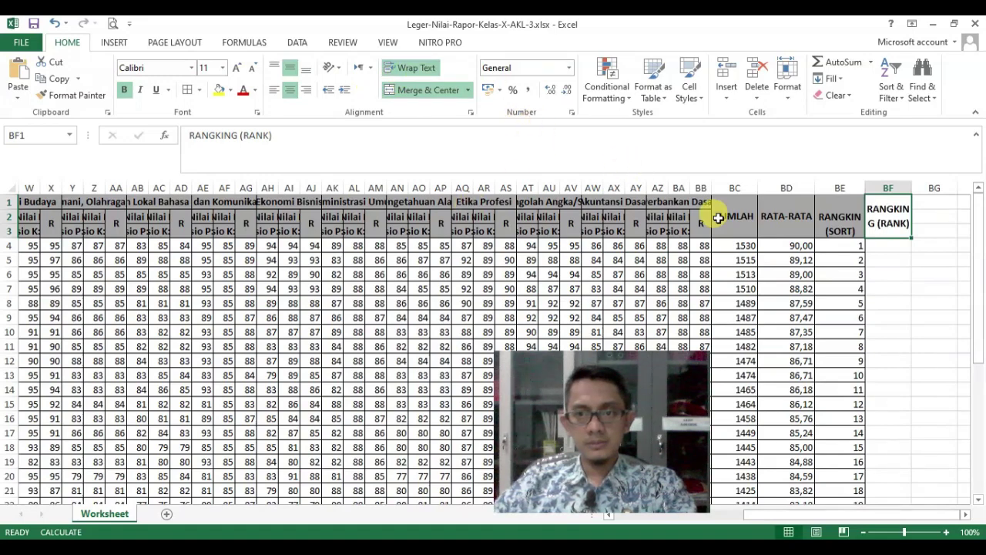
click(229, 90)
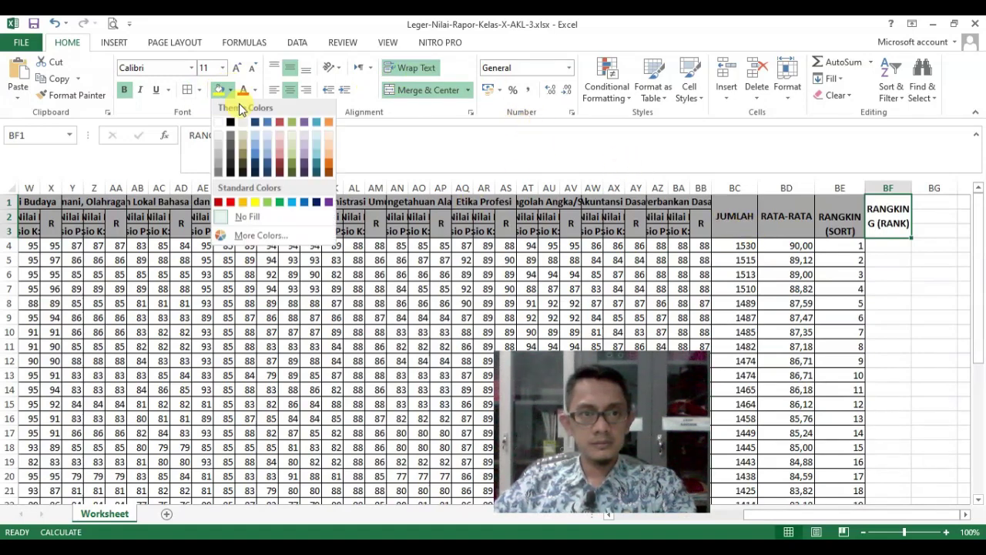
click(222, 168)
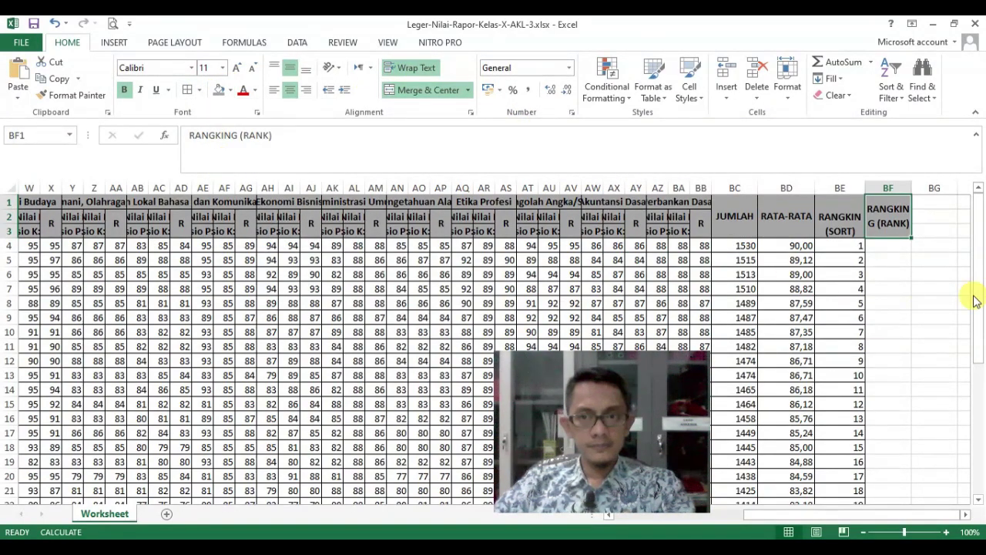
click(928, 260)
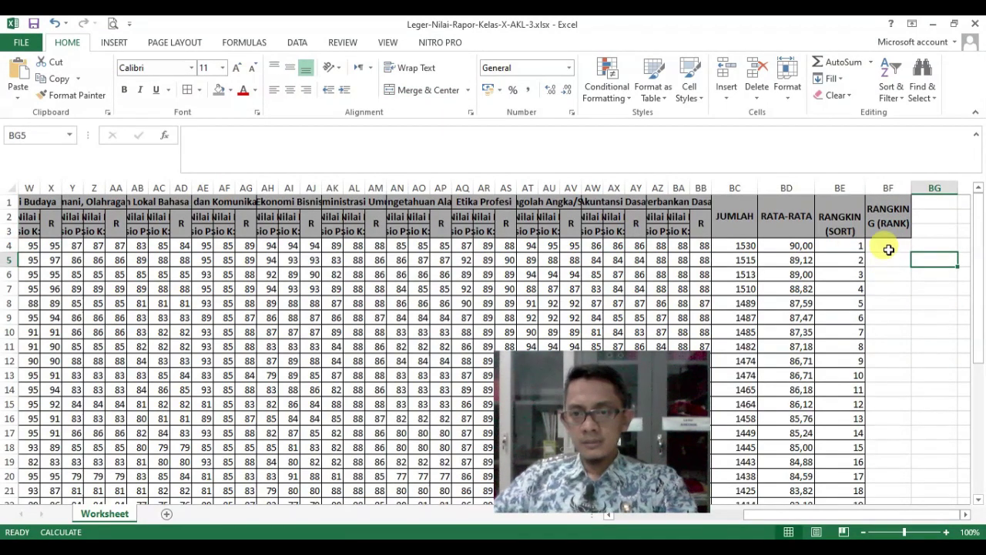
click(889, 246)
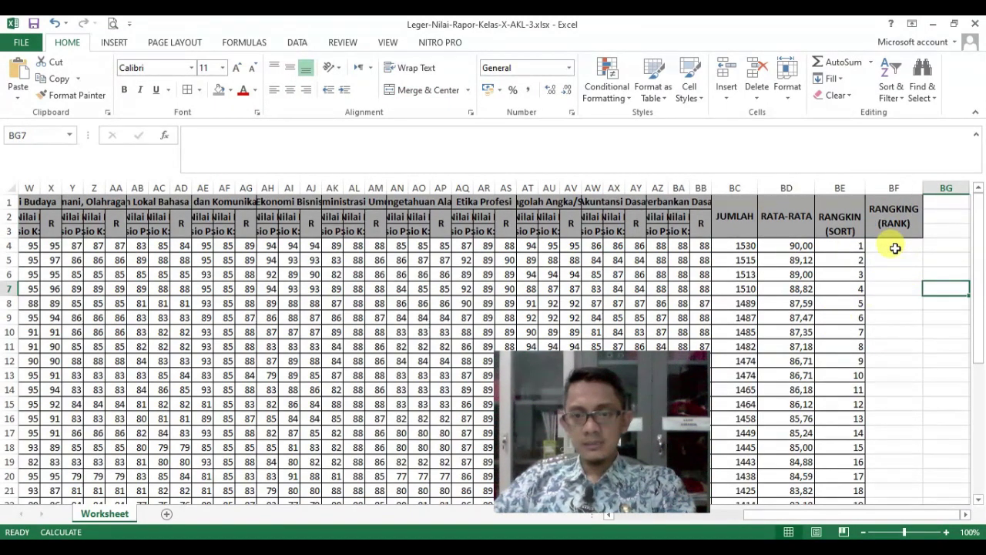
Start a RANK formula in cell BF4 with the first student's average, BD4, as the number argument
click(892, 247)
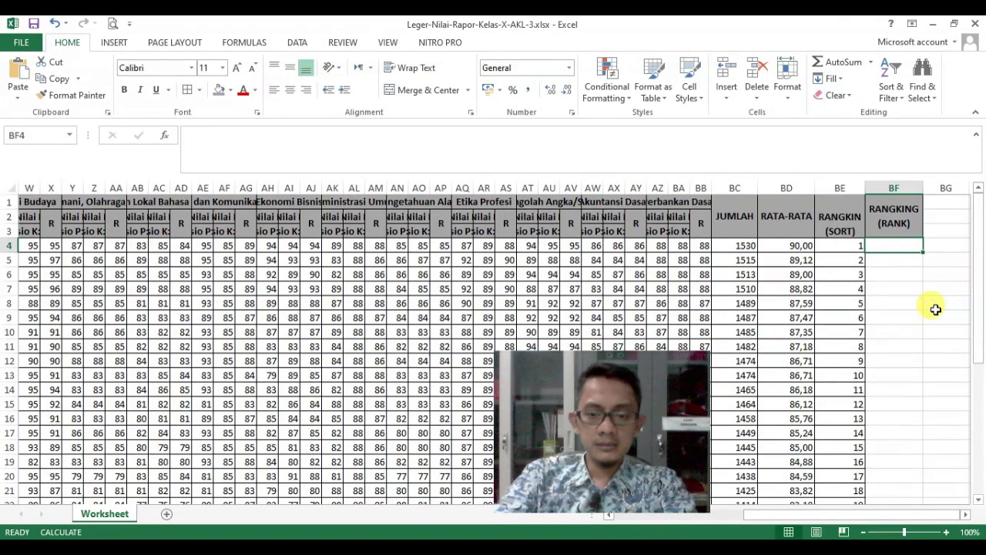
text(=)
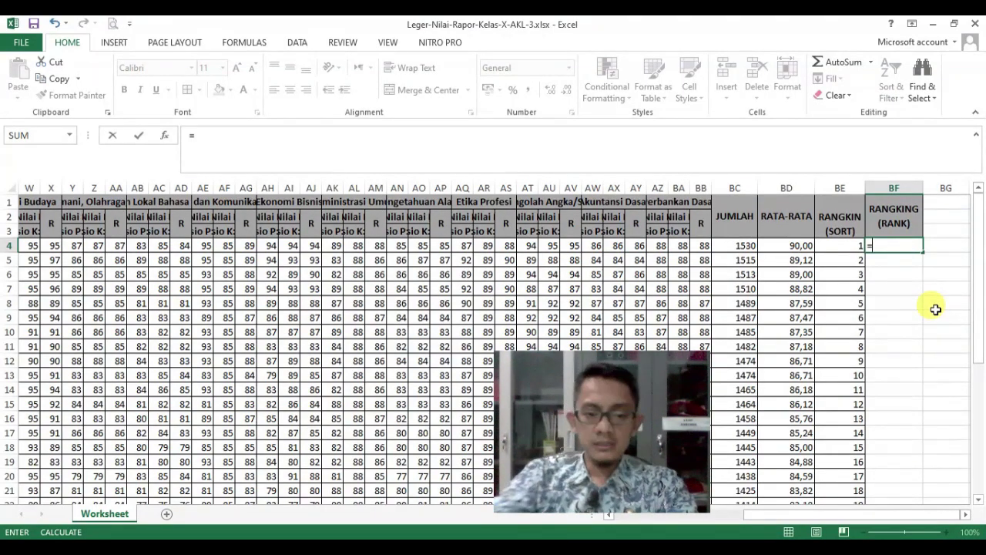
text(RANK)
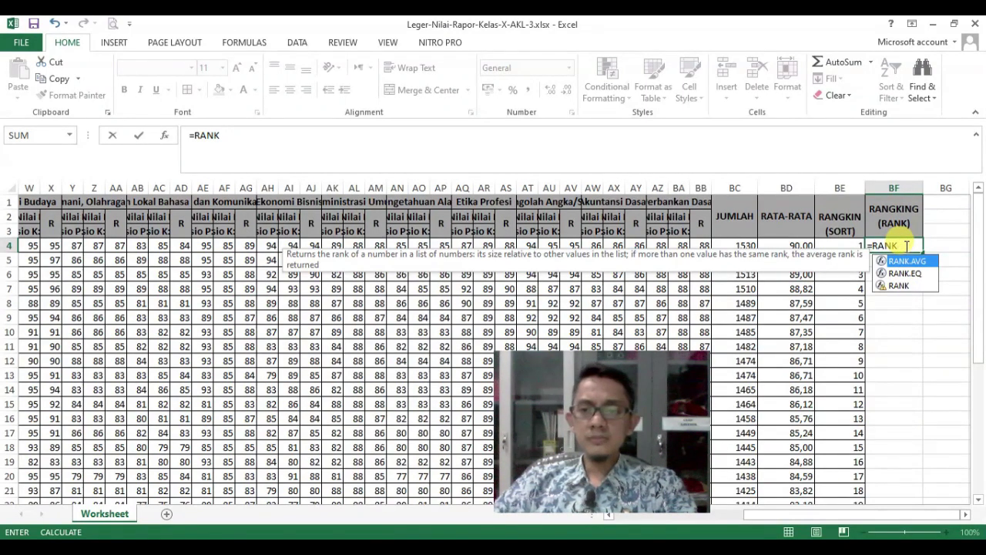
double_click(898, 287)
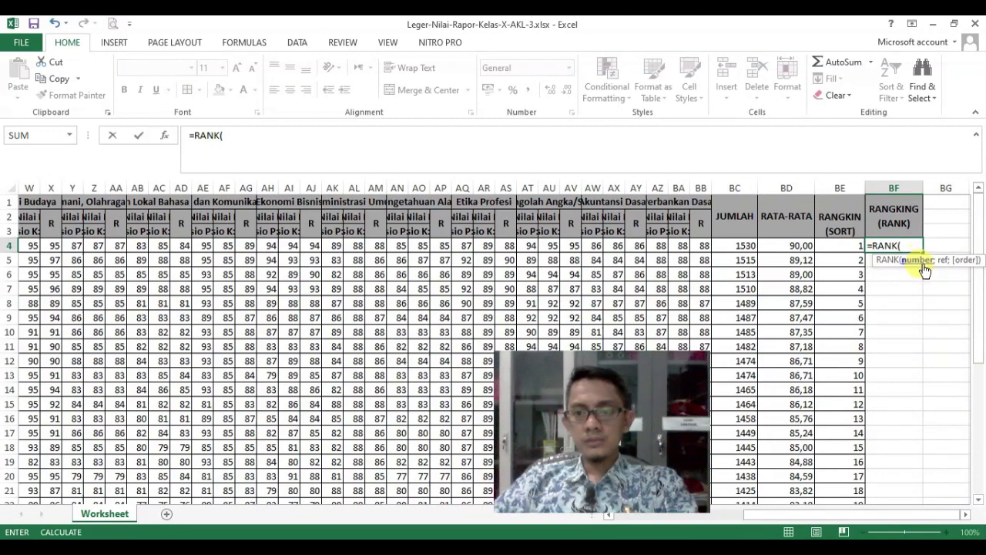
click(788, 247)
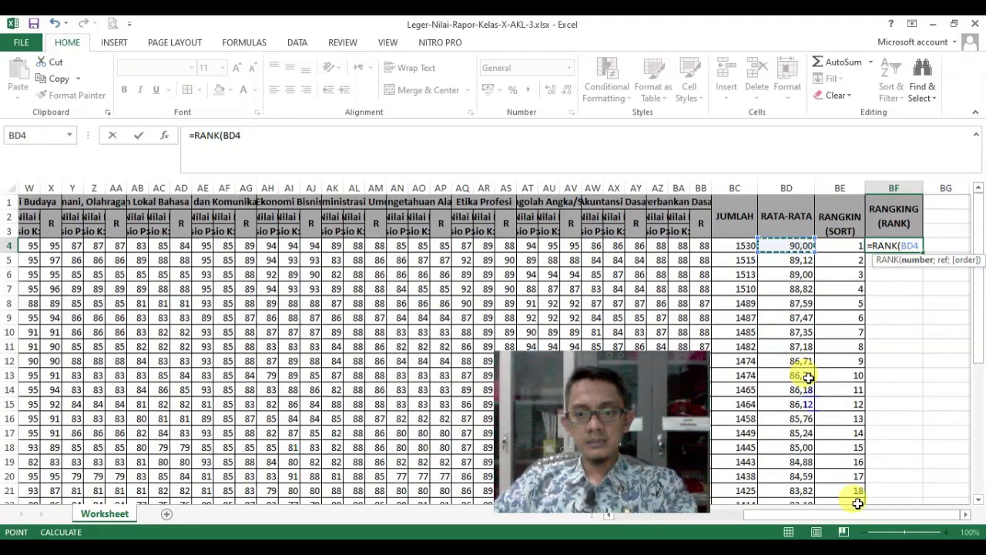
drag(858, 515, 901, 531)
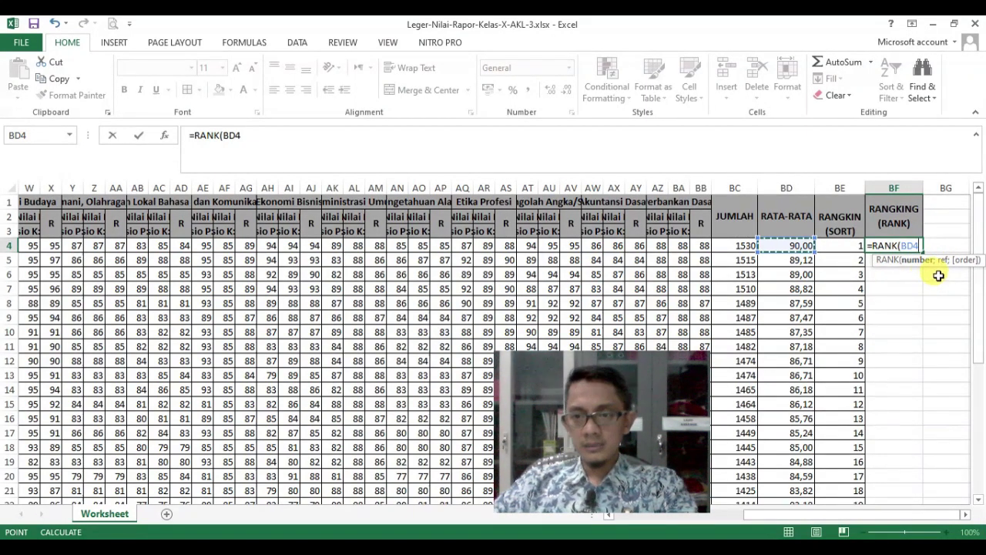
Add the average range BD4:BD37 as the ref argument of the RANK formula and check its first and last rows
text(;)
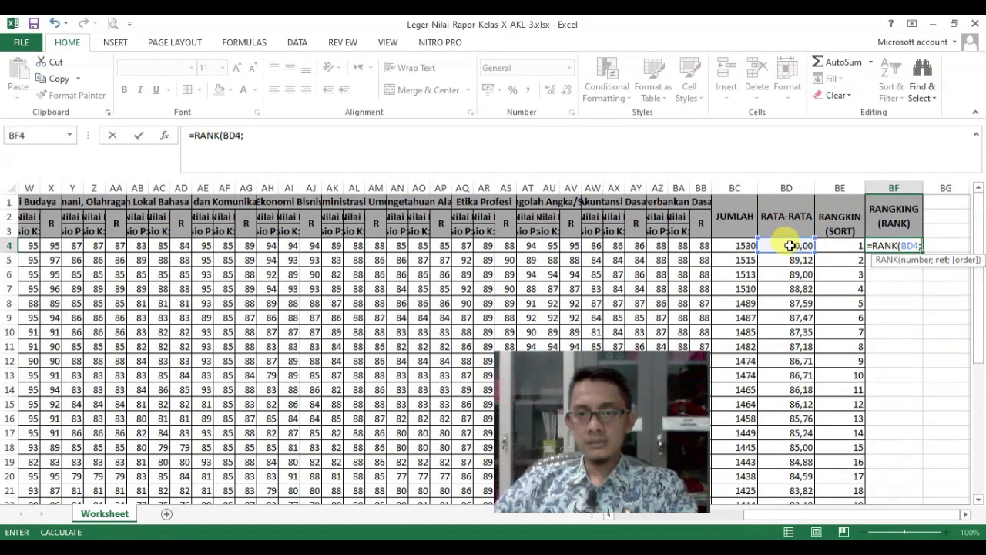
drag(790, 245, 795, 331)
drag(796, 468, 776, 447)
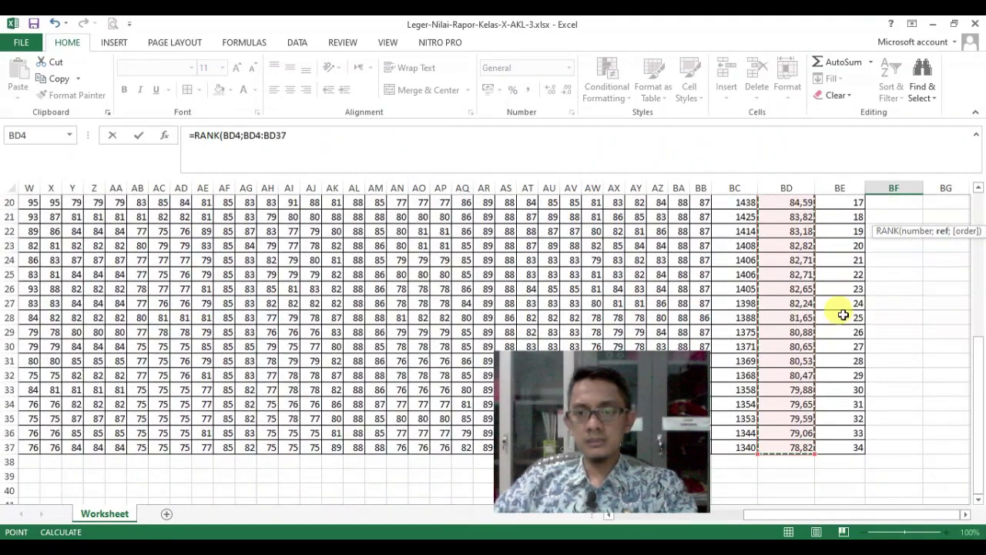
scroll(844, 315, up, 5)
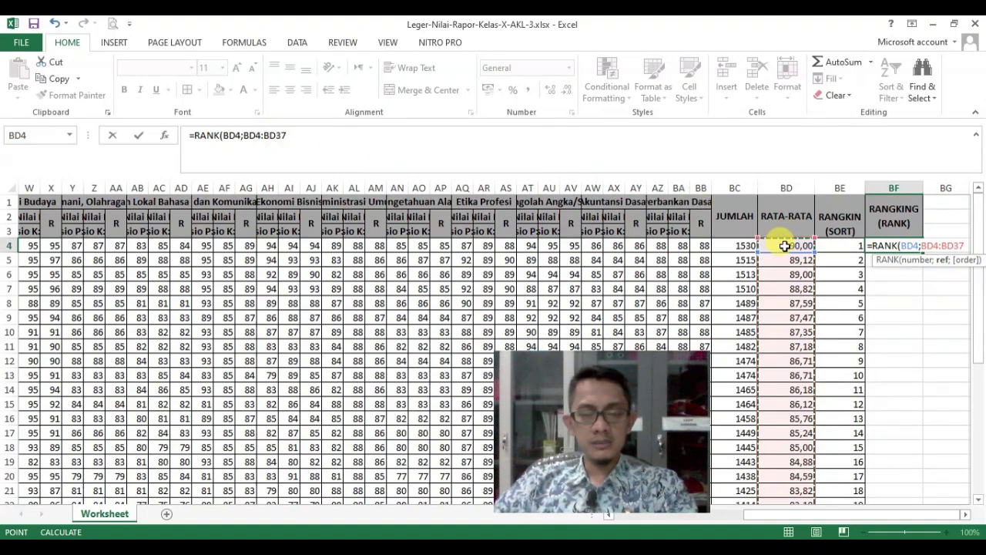
scroll(802, 285, down, 9)
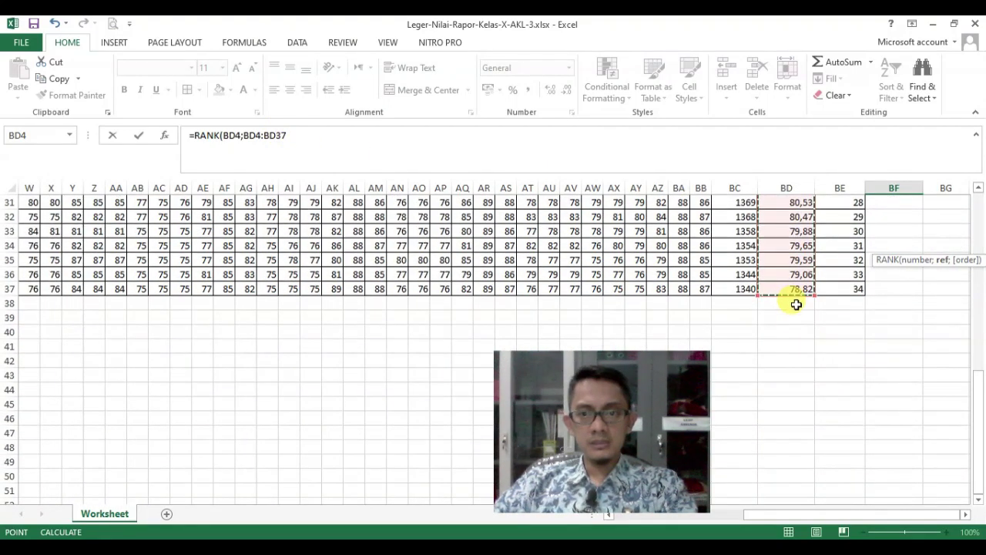
scroll(792, 299, up, 10)
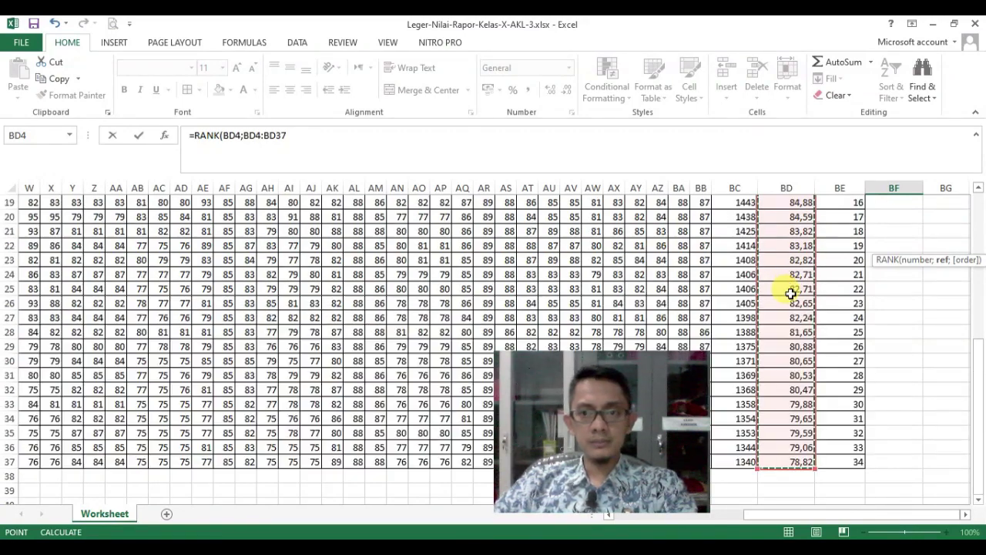
Complete the formula in BF4 as =RANK(BD4;BD4:BD37) and inspect its ref range without changing it
click(311, 133)
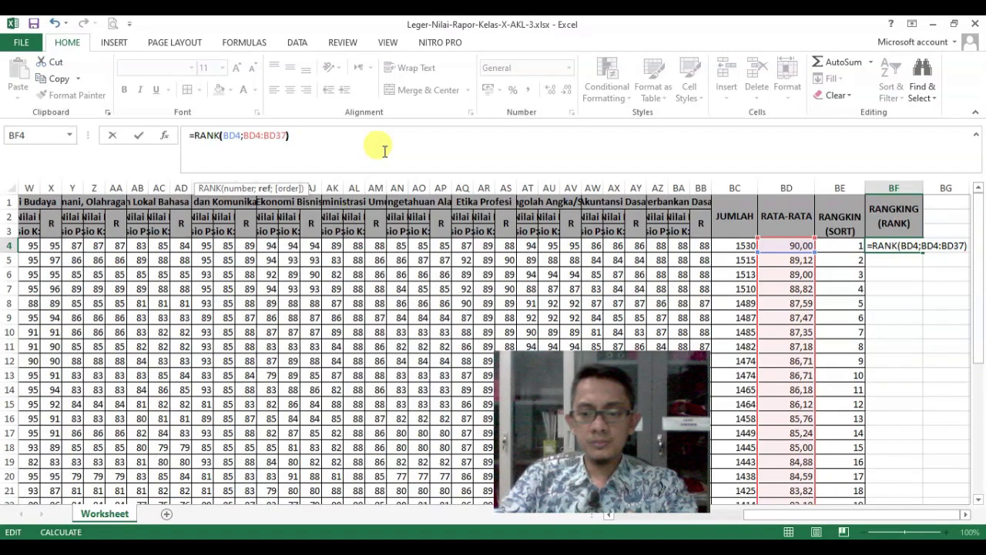
key(Return)
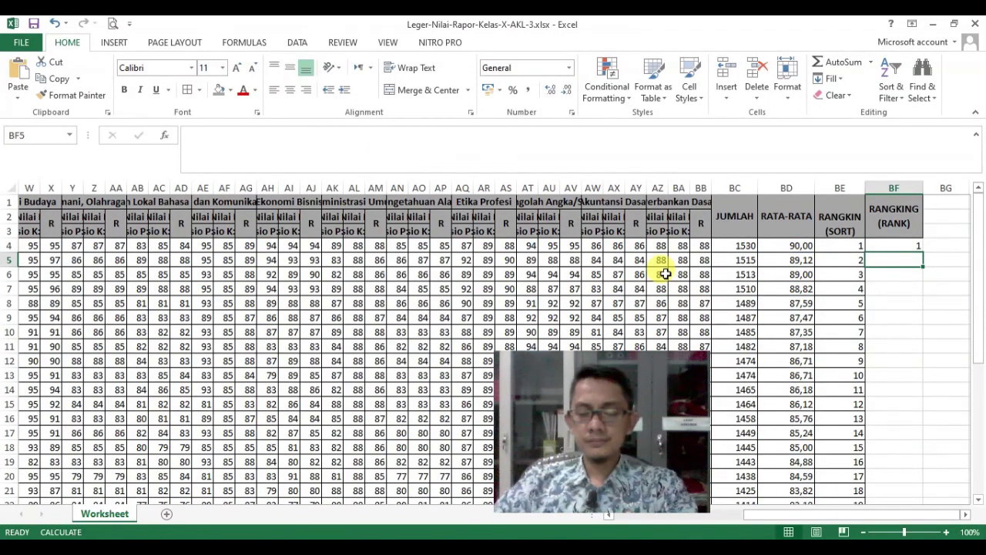
click(896, 248)
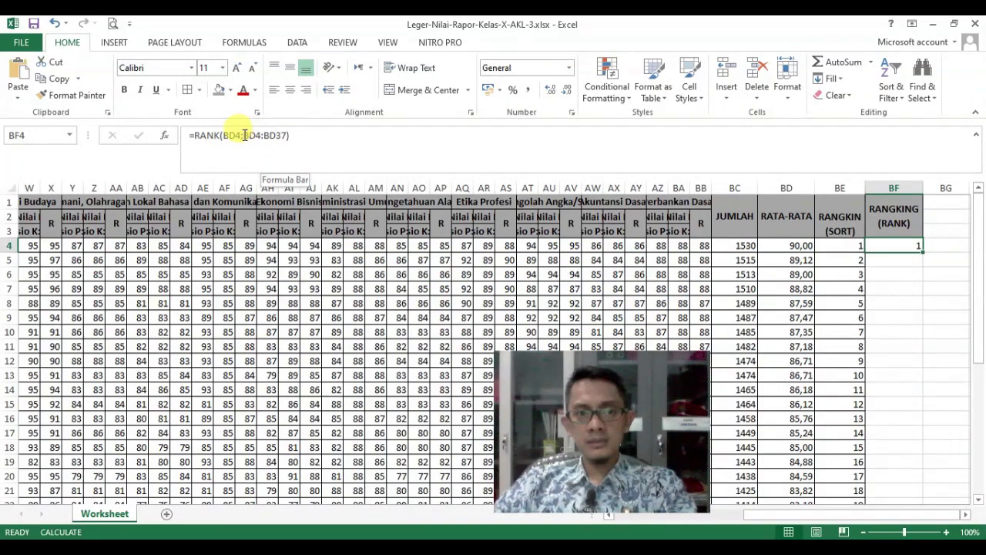
drag(244, 134, 287, 135)
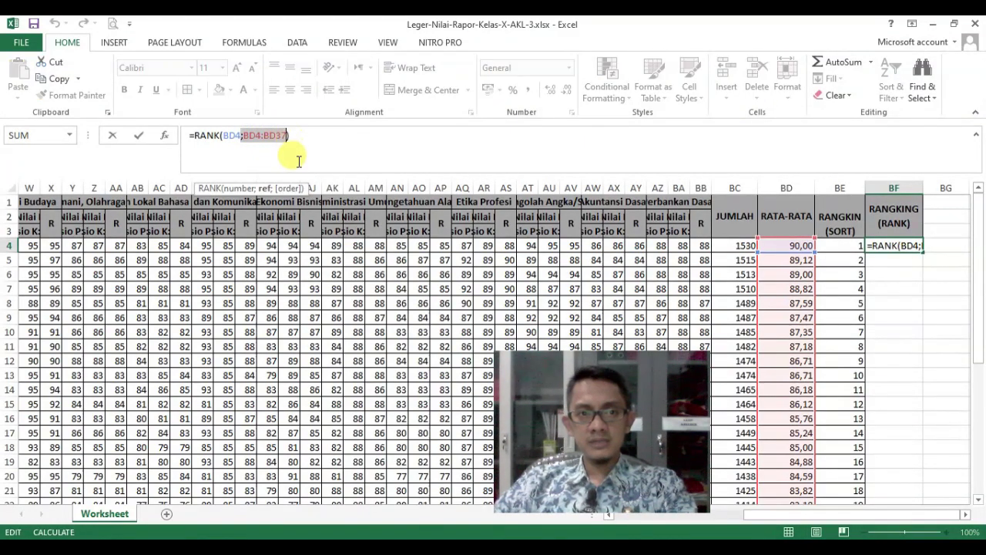
key(Escape)
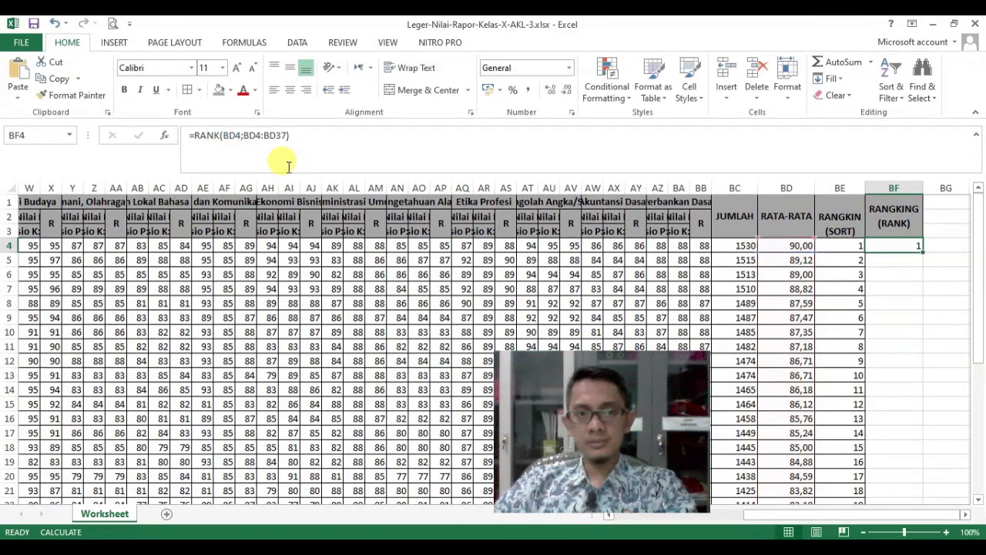
Try copying the RANK formula from BF4 down to BF6 and compare the ranges referenced in the three cells
drag(923, 252, 928, 279)
click(896, 261)
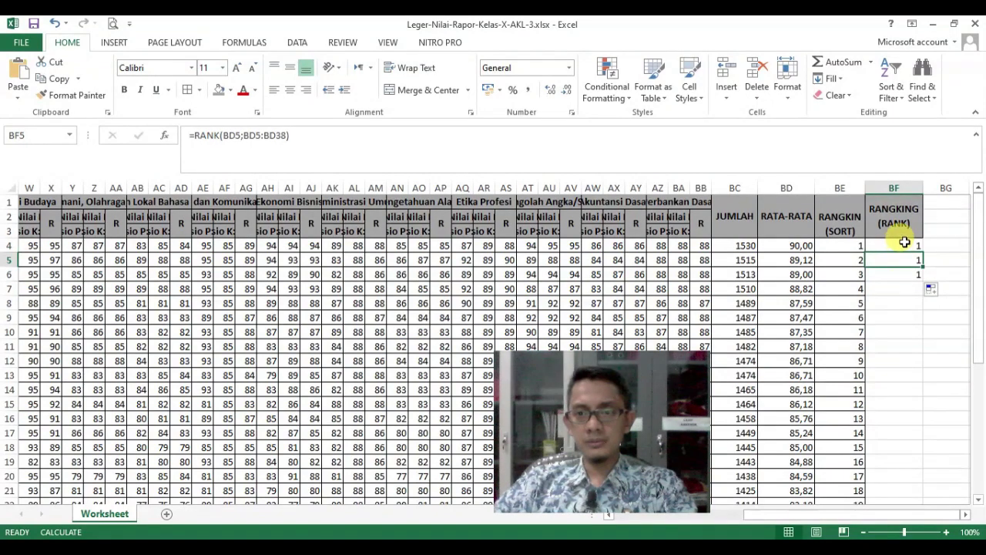
click(904, 244)
click(903, 261)
click(905, 276)
click(900, 260)
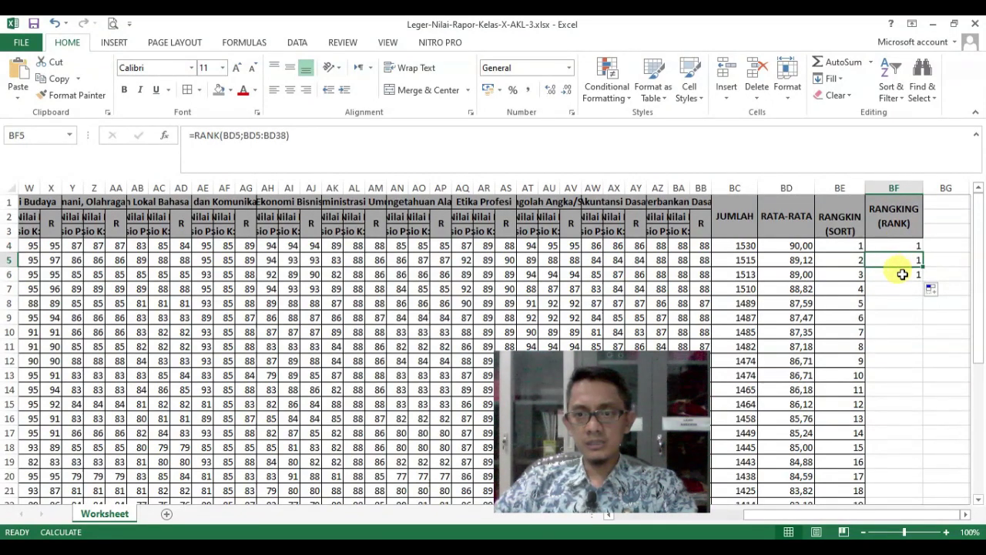
click(904, 274)
click(903, 260)
click(904, 277)
click(899, 256)
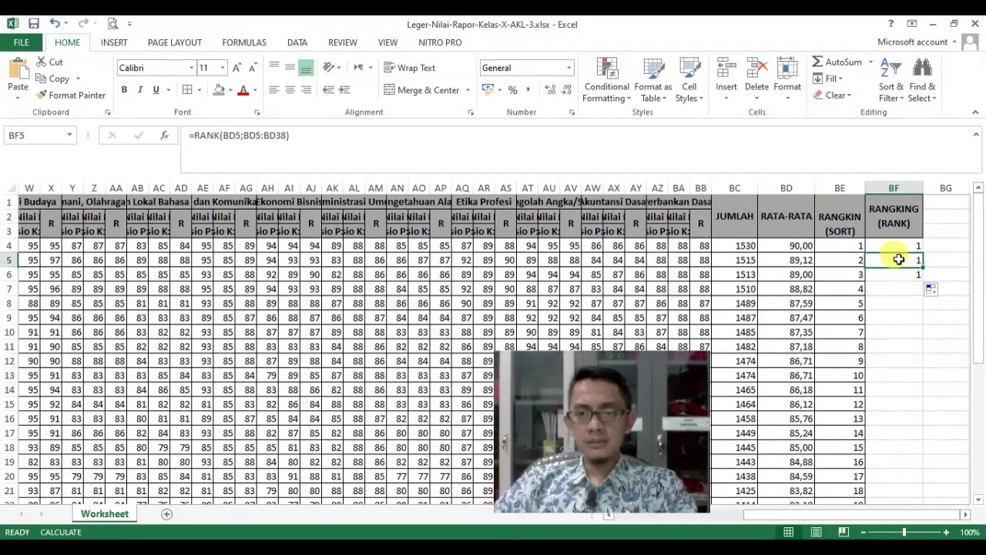
click(902, 275)
click(903, 259)
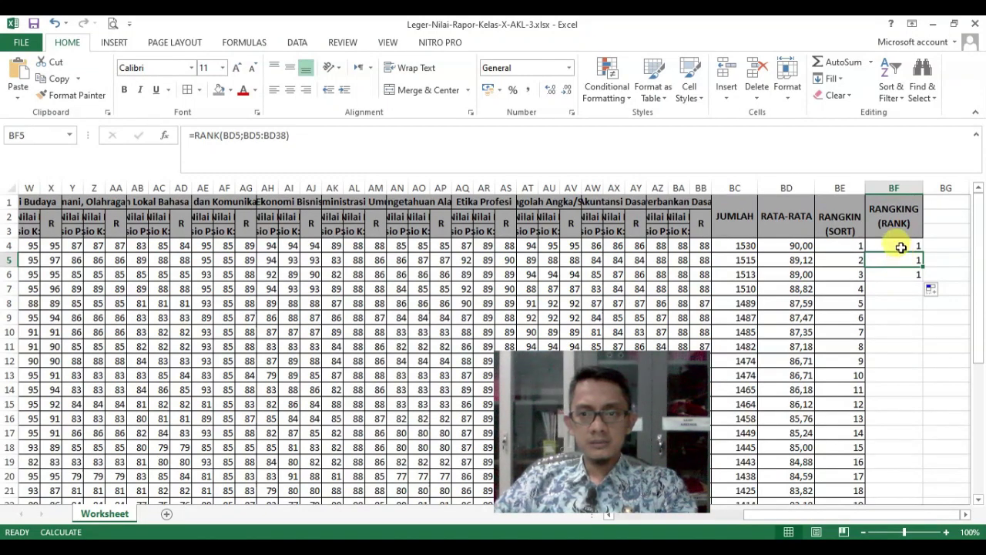
click(902, 245)
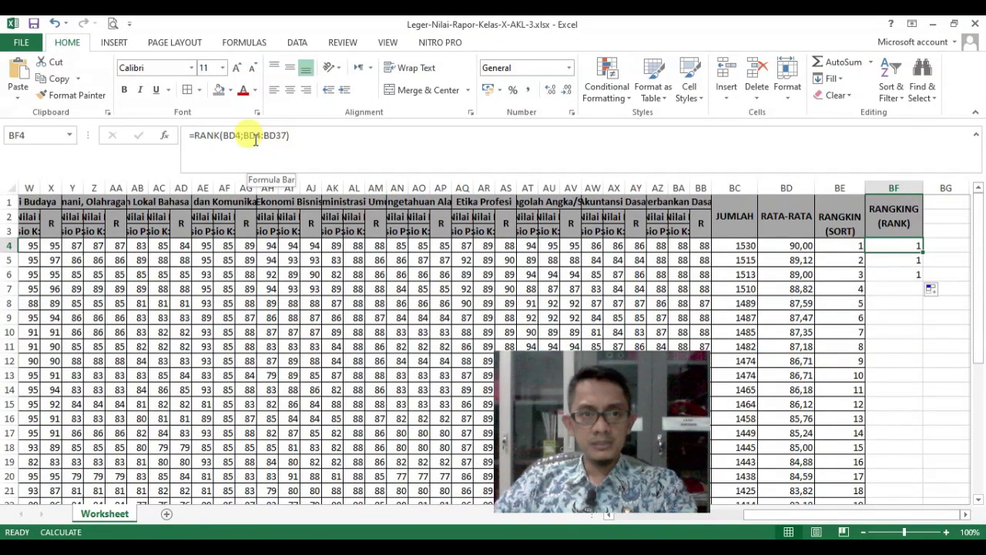
click(889, 261)
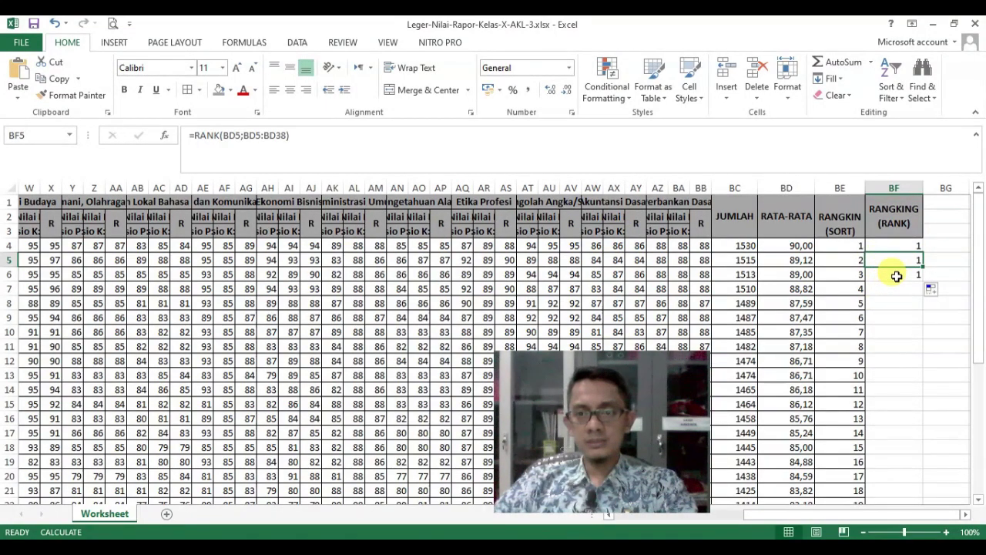
Clear the trial RANK formulas from cells BF6 and BF5
click(899, 276)
key(Delete)
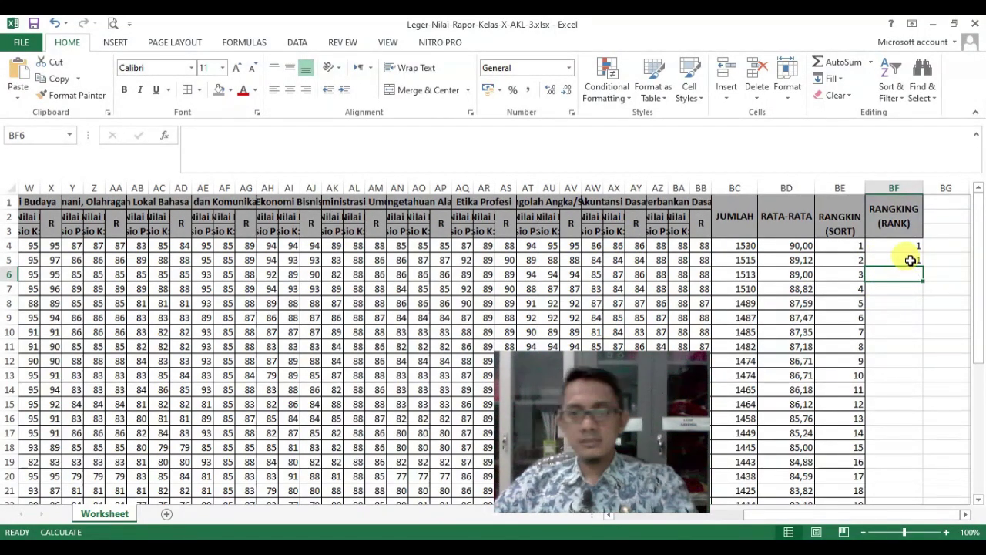
click(905, 262)
key(Delete)
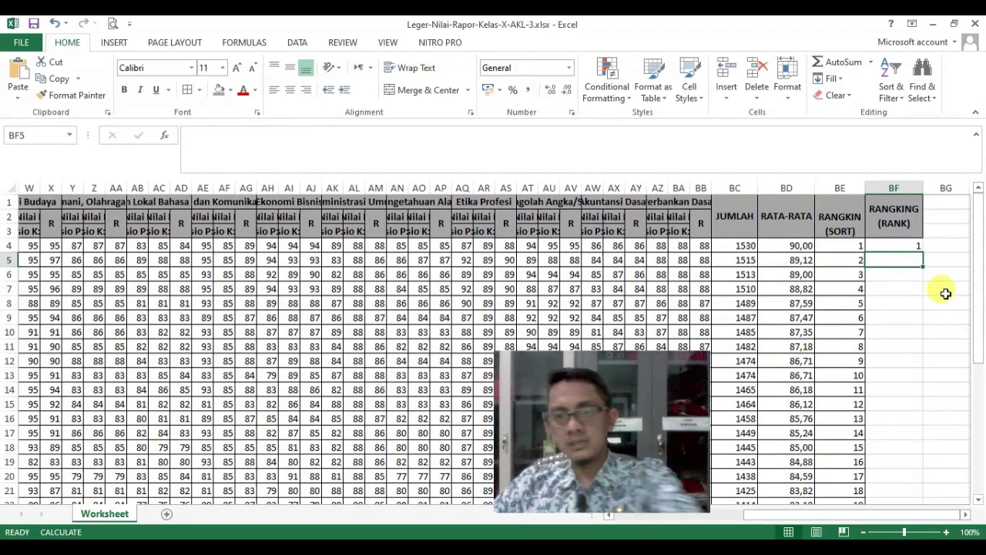
Make the ref range in BF4 absolute so the formula reads =RANK(BD4;$BD$4:$BD$37)
click(902, 245)
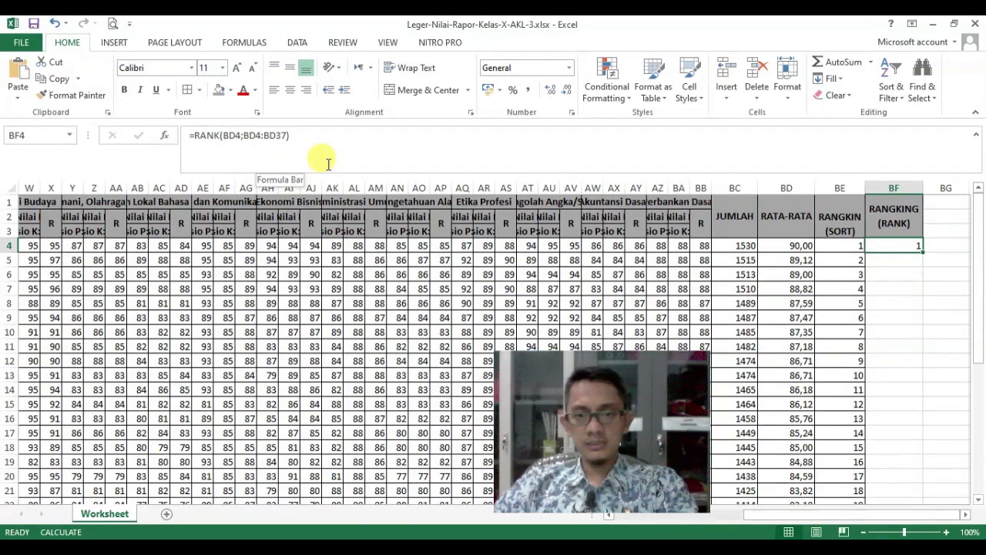
click(245, 135)
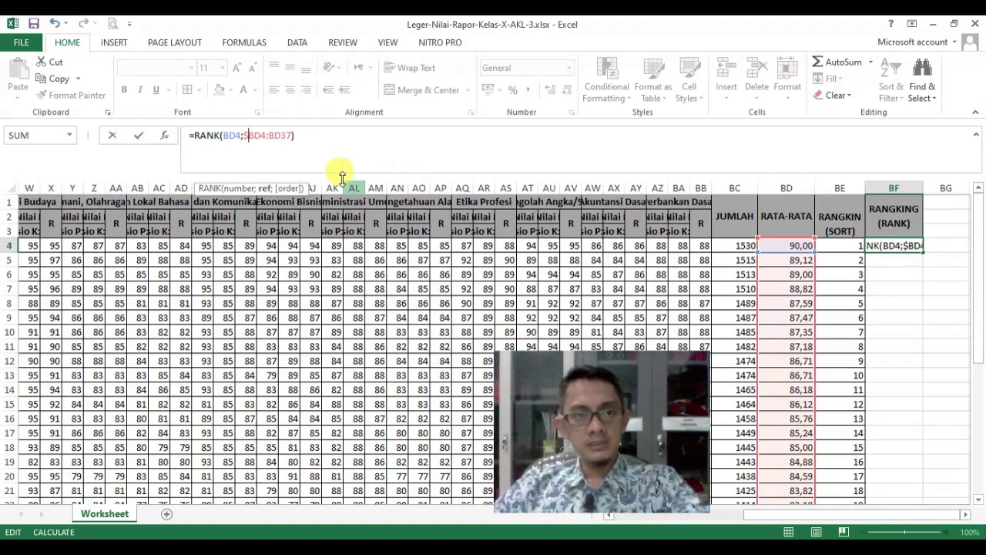
click(244, 135)
text($)
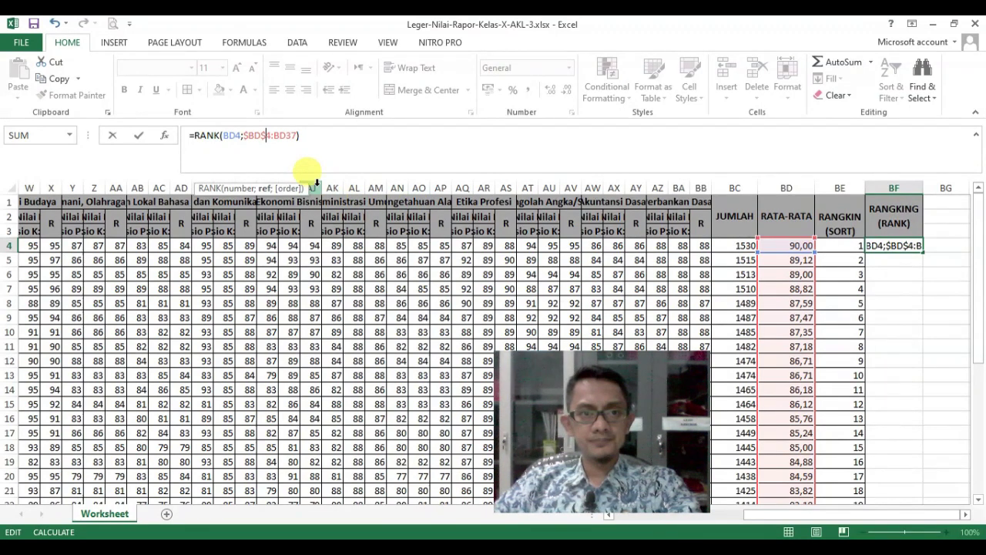
click(262, 144)
text($)
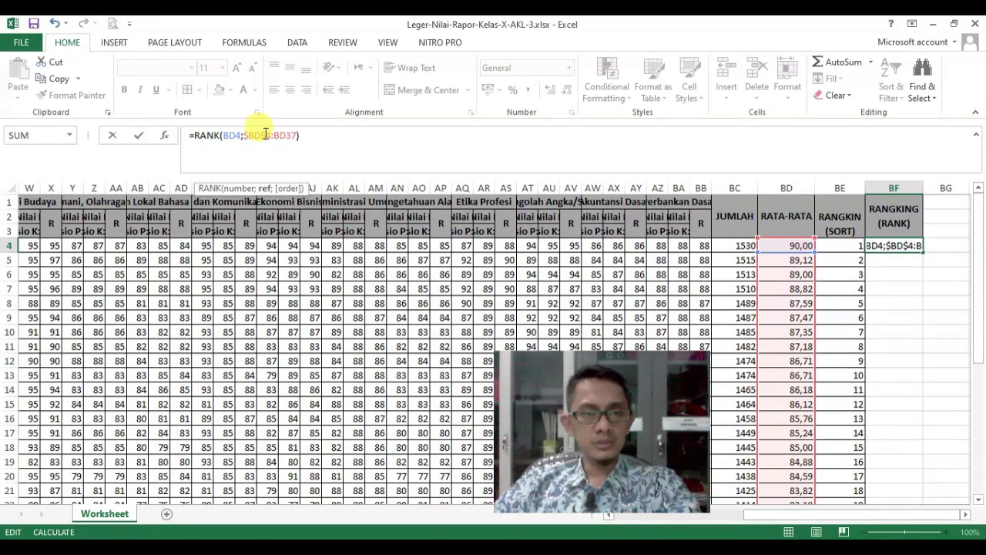
click(276, 135)
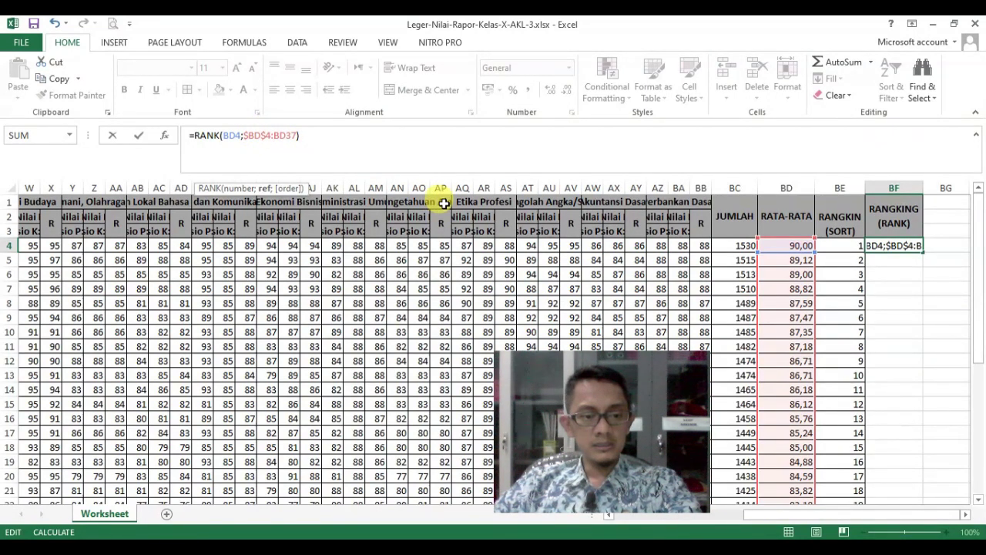
text($)
click(290, 135)
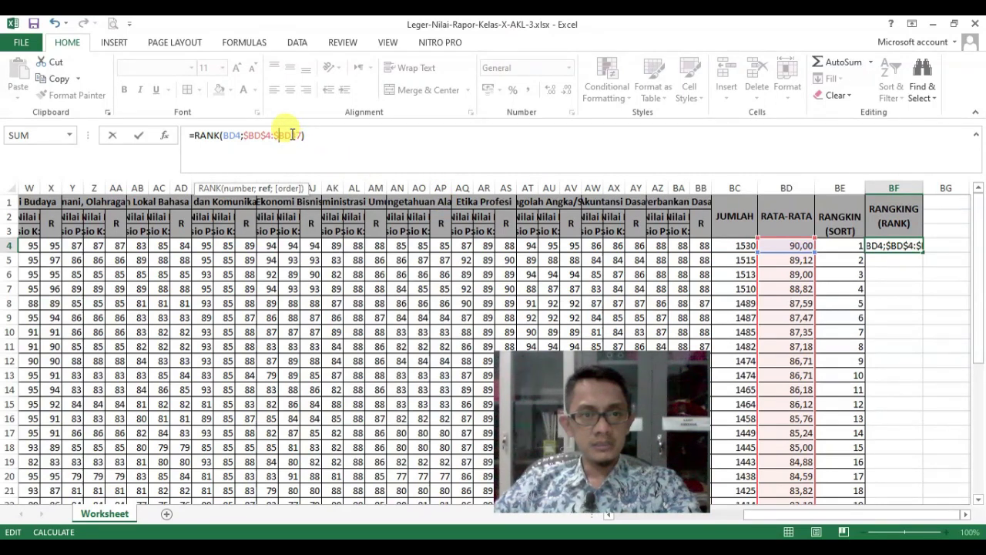
text($)
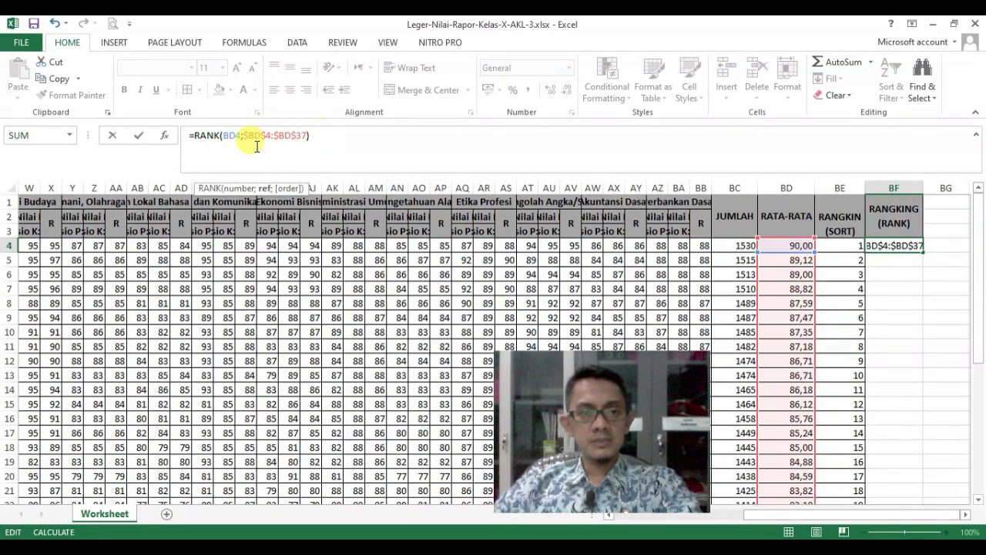
drag(246, 135, 306, 135)
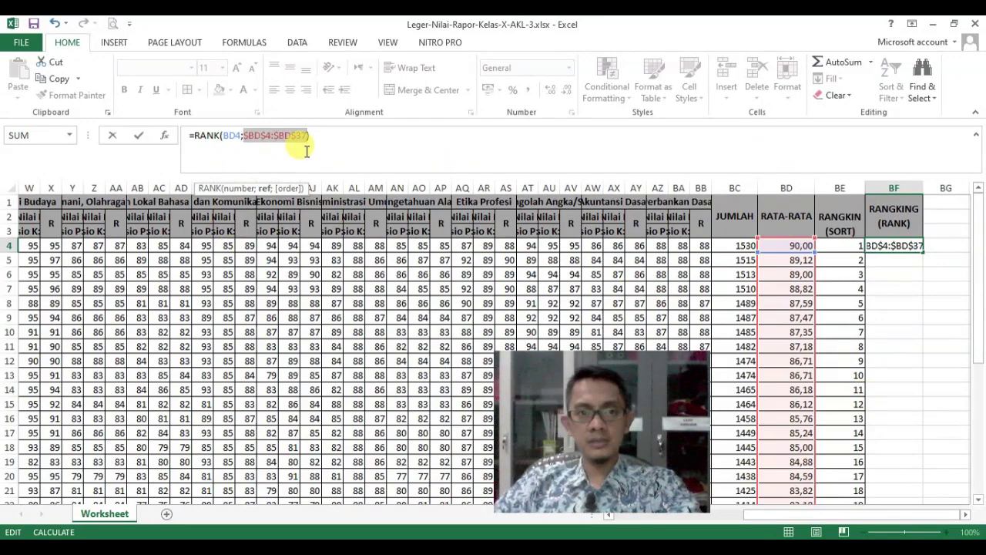
click(339, 136)
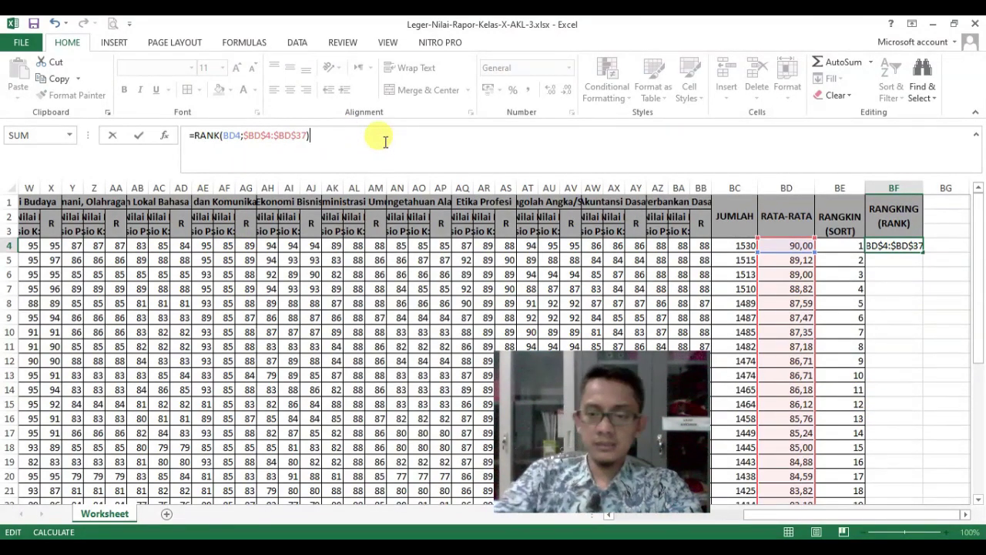
key(Return)
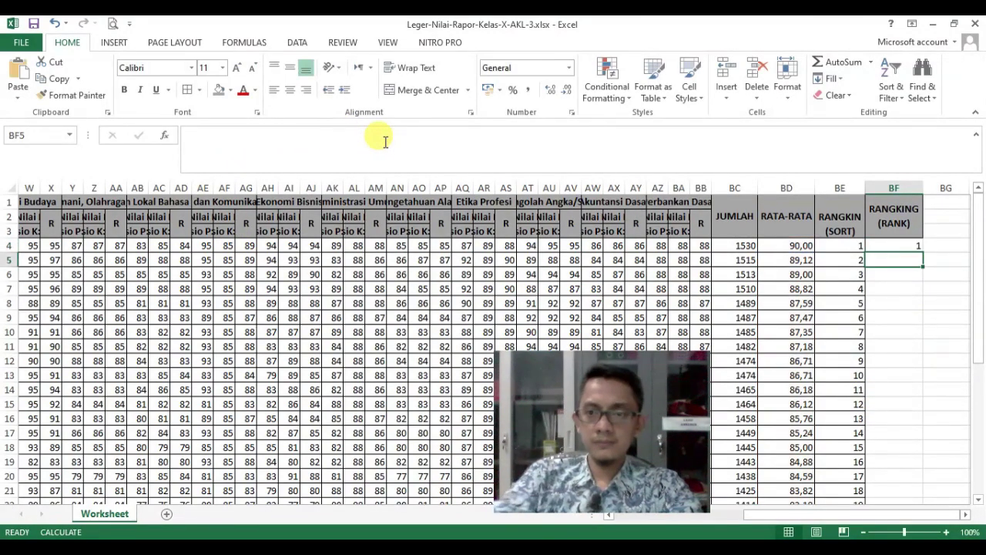
Copy the RANK formula from BF4 down through BF37 and check the filled column from first to last row
click(900, 247)
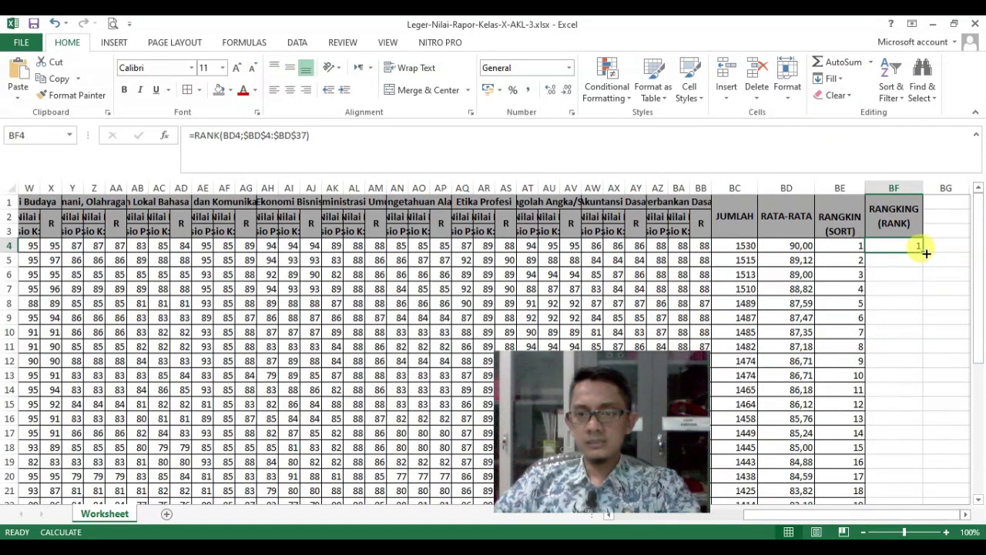
drag(925, 253, 926, 279)
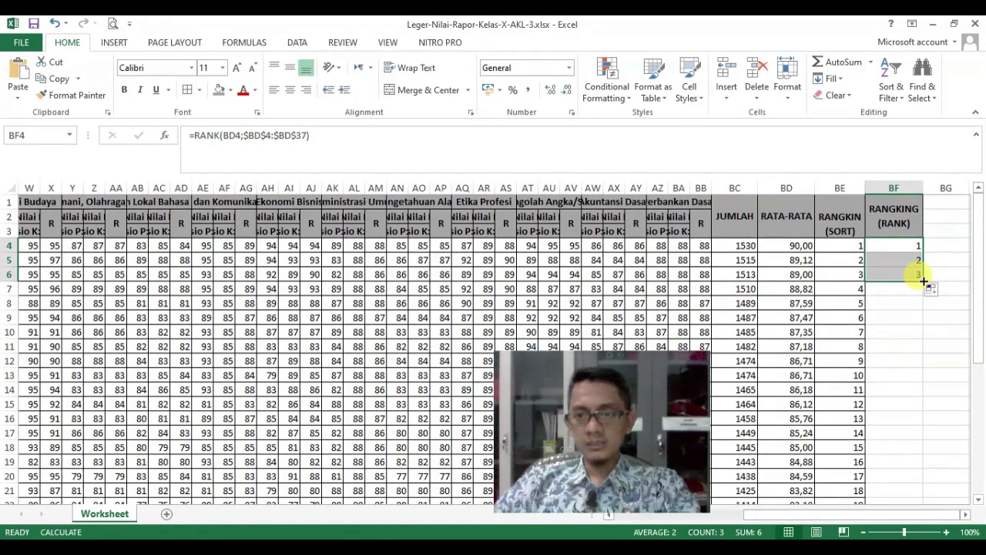
double_click(924, 282)
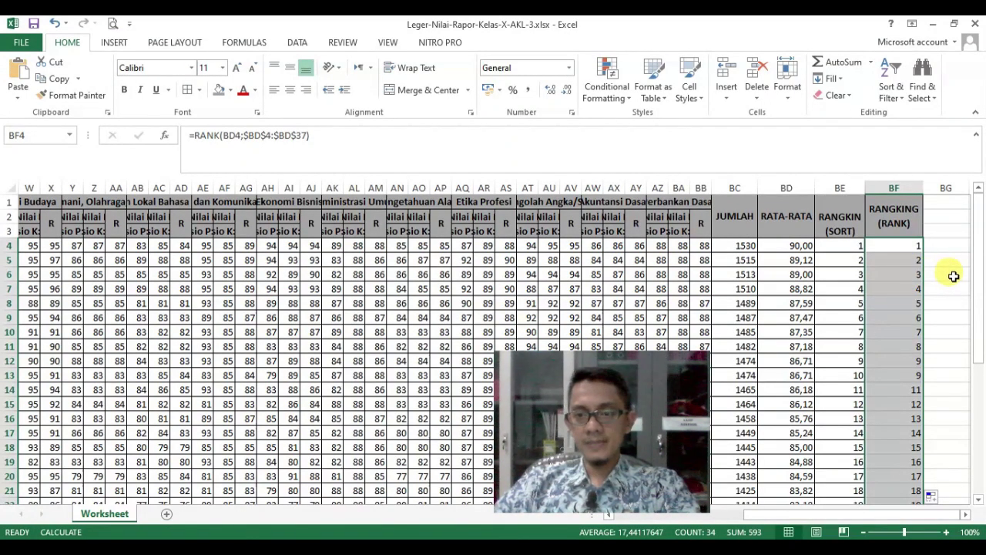
scroll(954, 276, down, 6)
scroll(954, 276, up, 7)
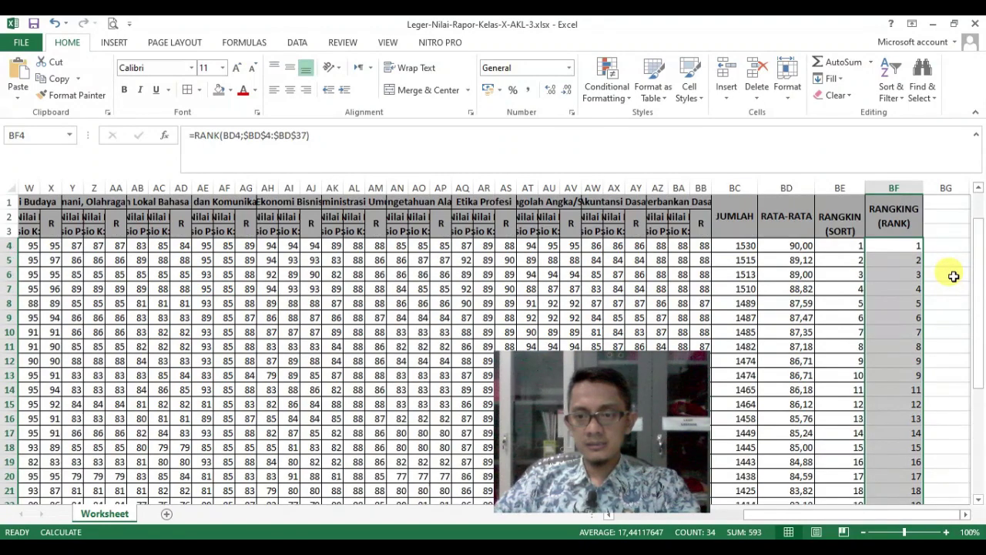
scroll(954, 276, down, 8)
scroll(954, 276, up, 8)
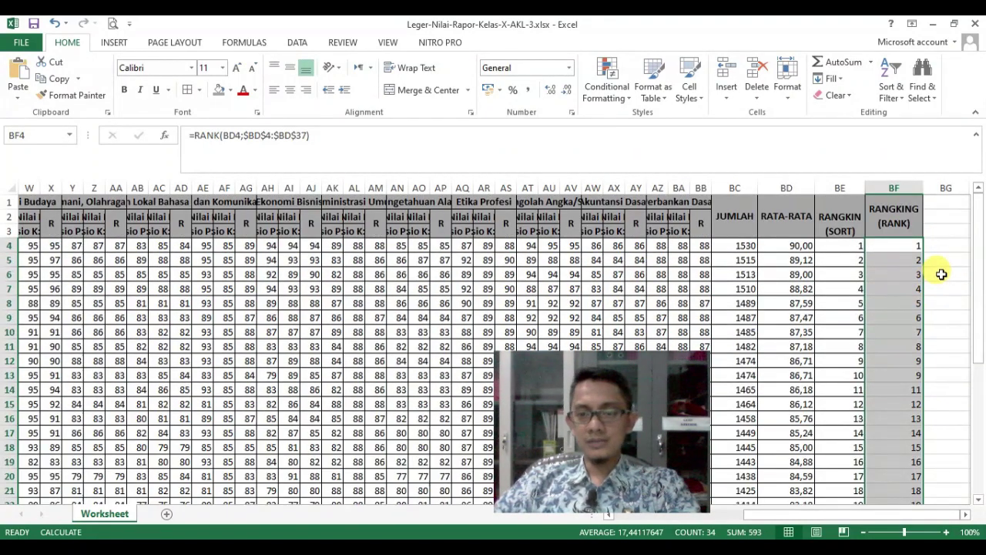
Select the ranks in BF4:BF37 and give them cell borders like the neighbouring columns
click(940, 270)
click(908, 245)
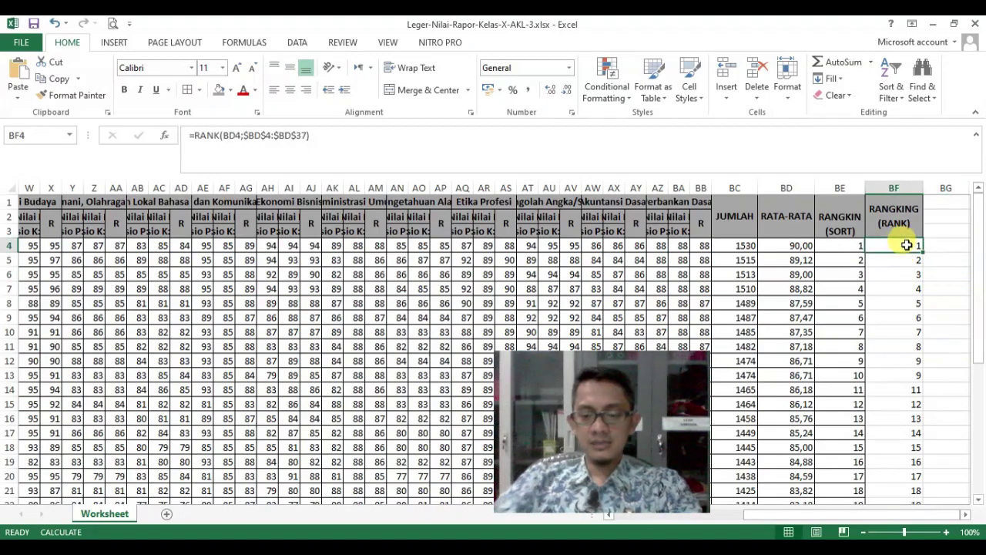
double_click(921, 251)
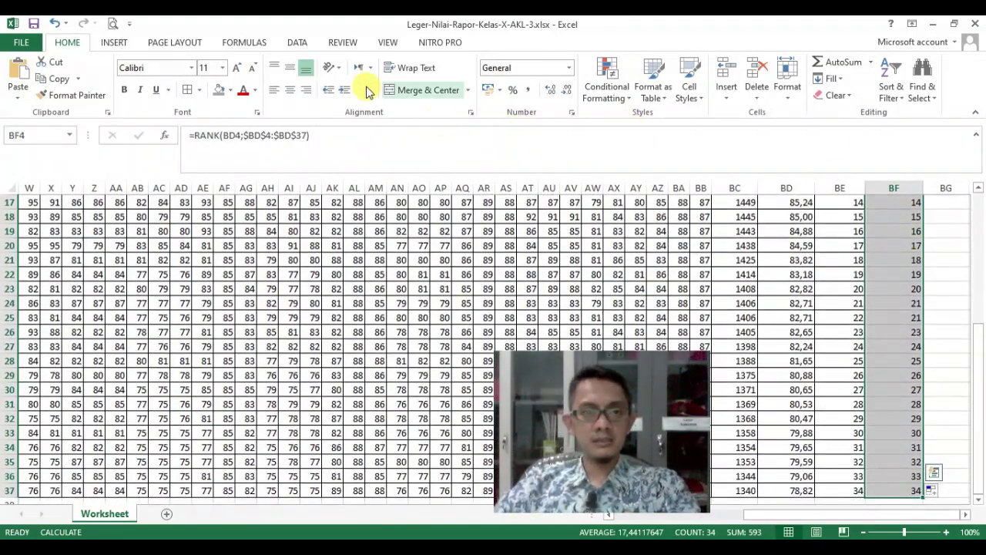
scroll(940, 385, up, 6)
click(944, 302)
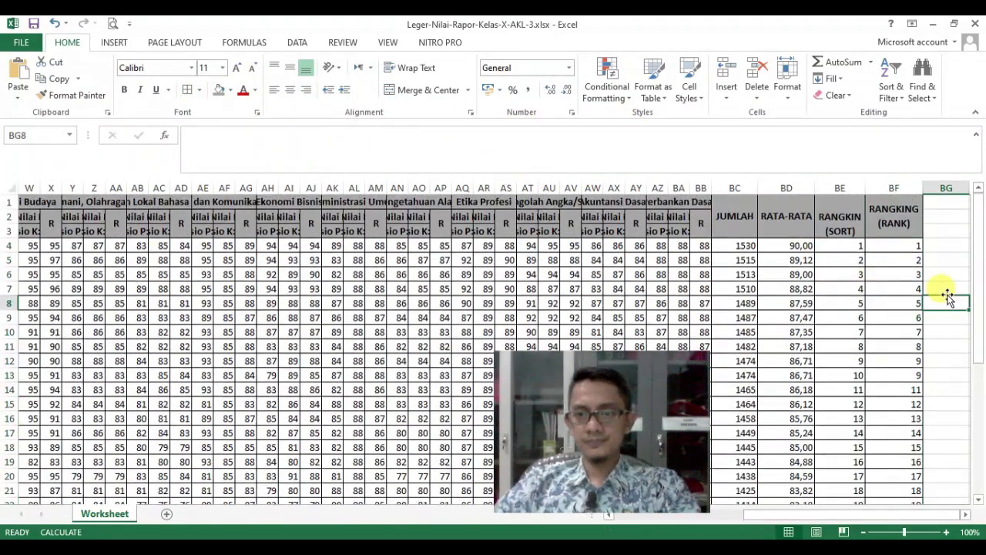
Compare the RANGKIN (SORT) and RANGKING (RANK) values of the first three students, in rows 4 to 6
click(916, 247)
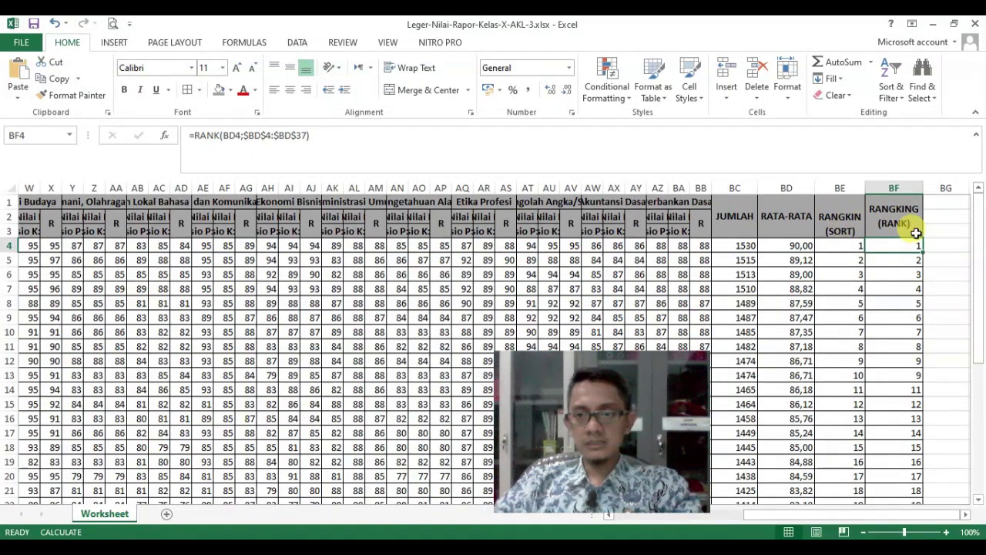
click(860, 246)
click(889, 244)
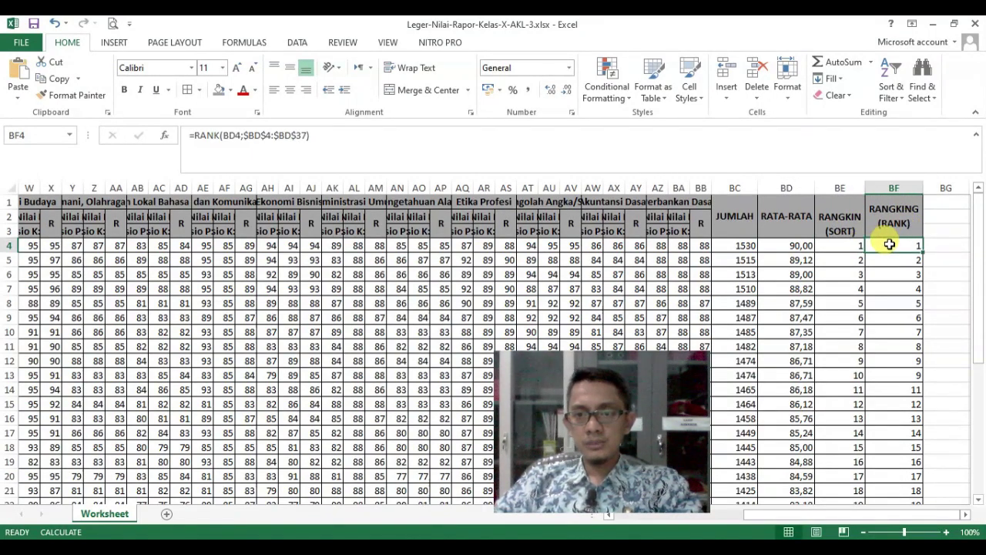
click(853, 259)
click(887, 260)
click(854, 274)
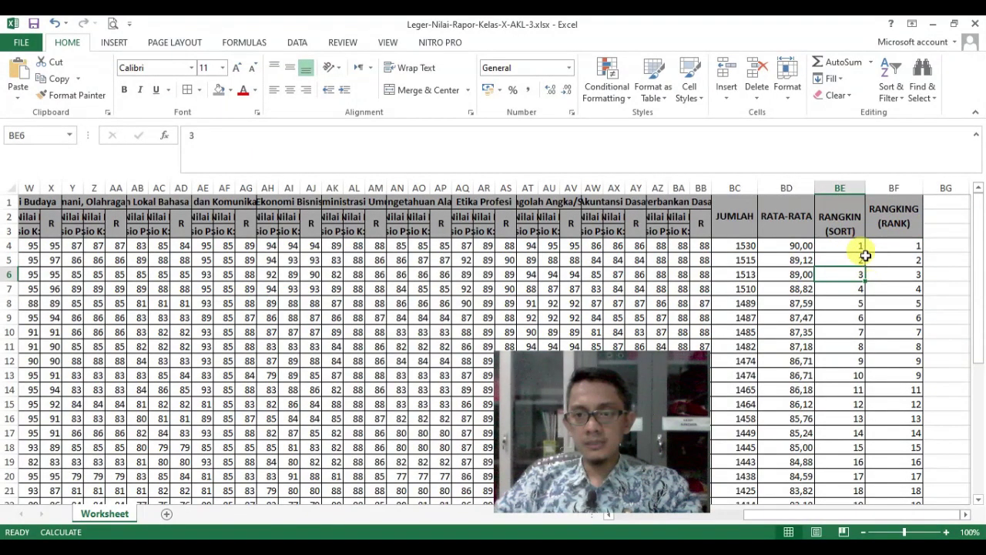
click(895, 279)
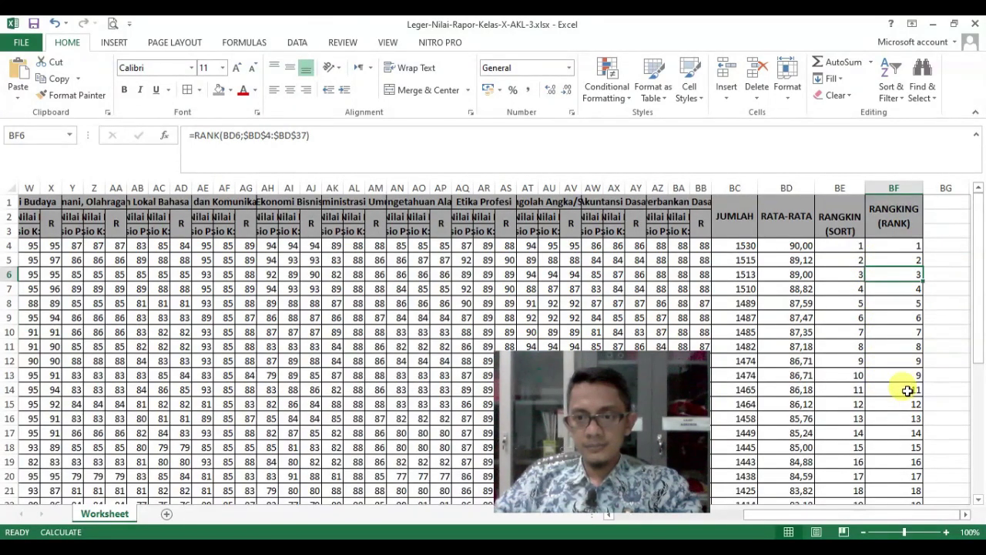
Fill the tied RANGKING (RANK) cells BF12:BF13 with yellow
click(904, 361)
drag(906, 369, 902, 376)
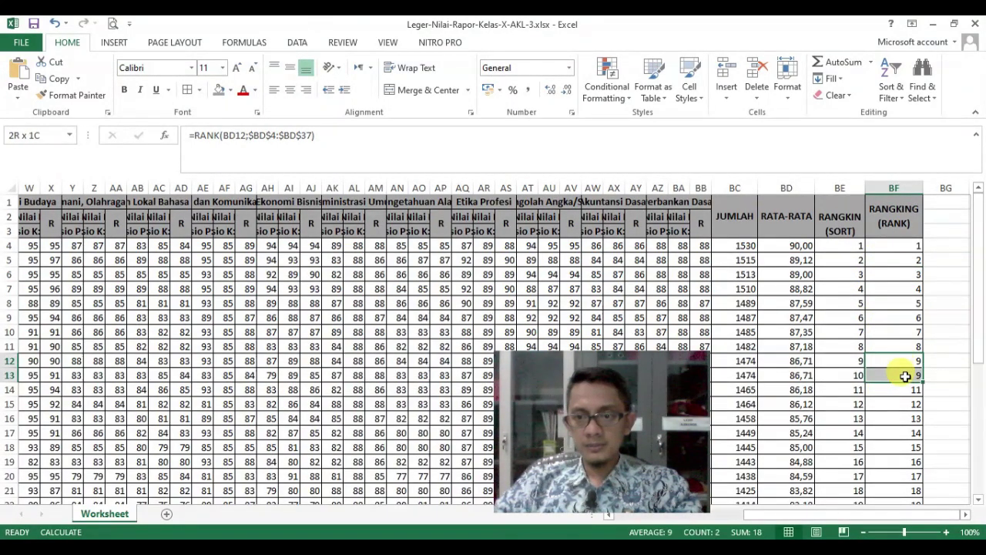
click(234, 91)
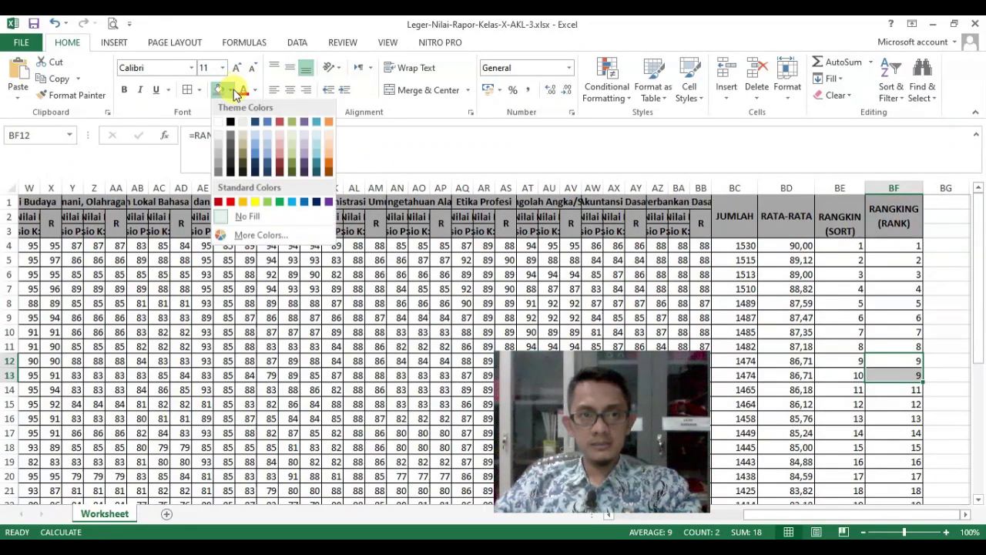
click(255, 202)
click(896, 428)
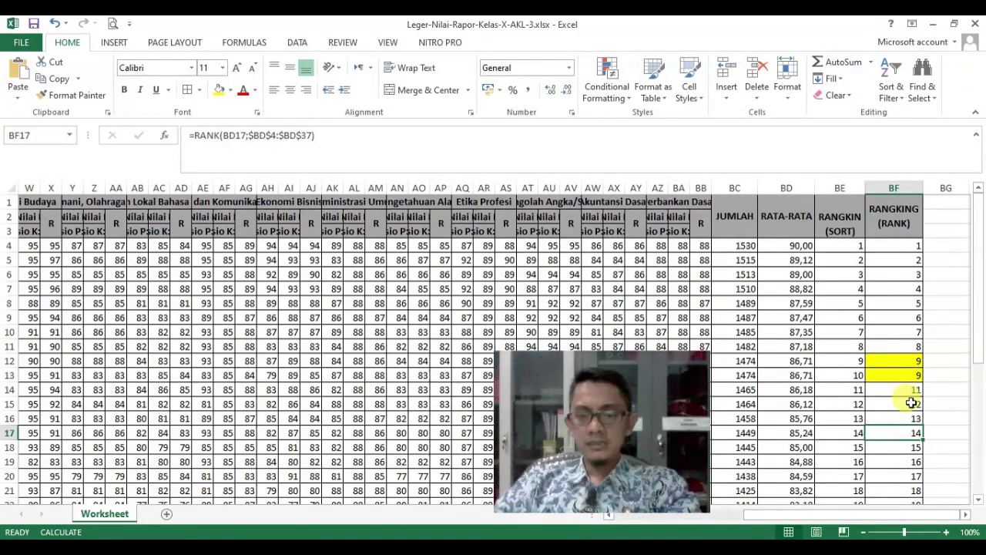
Fill the matching RATA-RATA averages in BD12:BD13 with the same yellow
drag(847, 517, 845, 524)
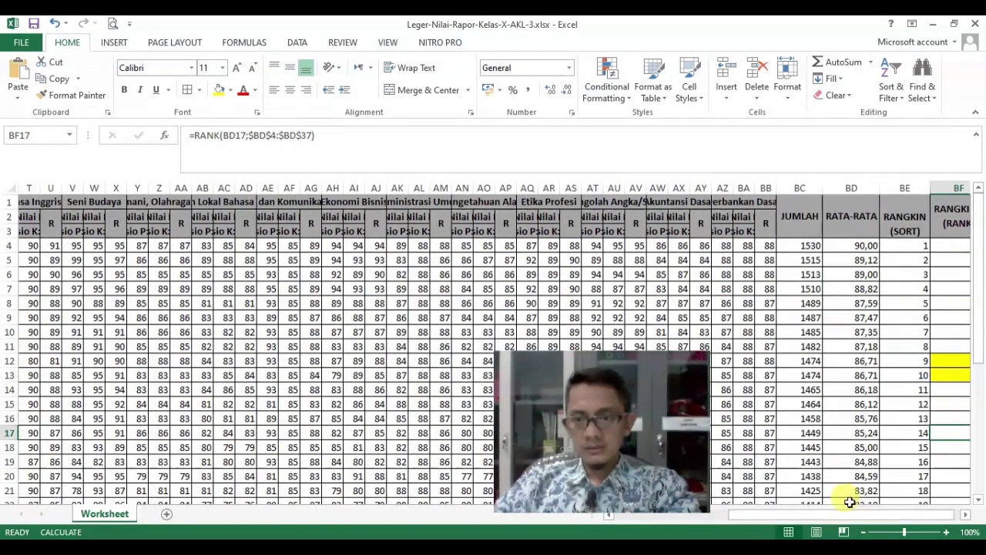
drag(856, 360, 865, 378)
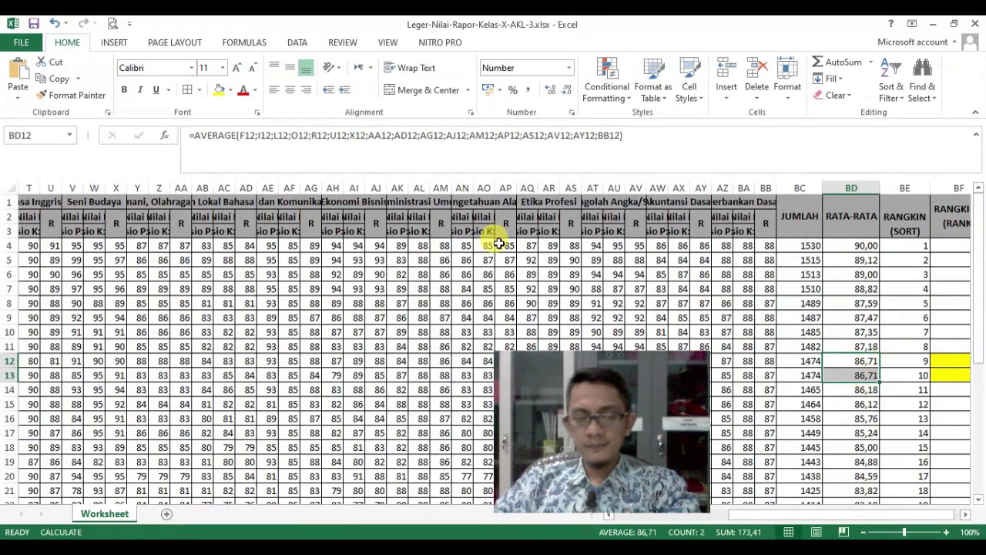
click(220, 90)
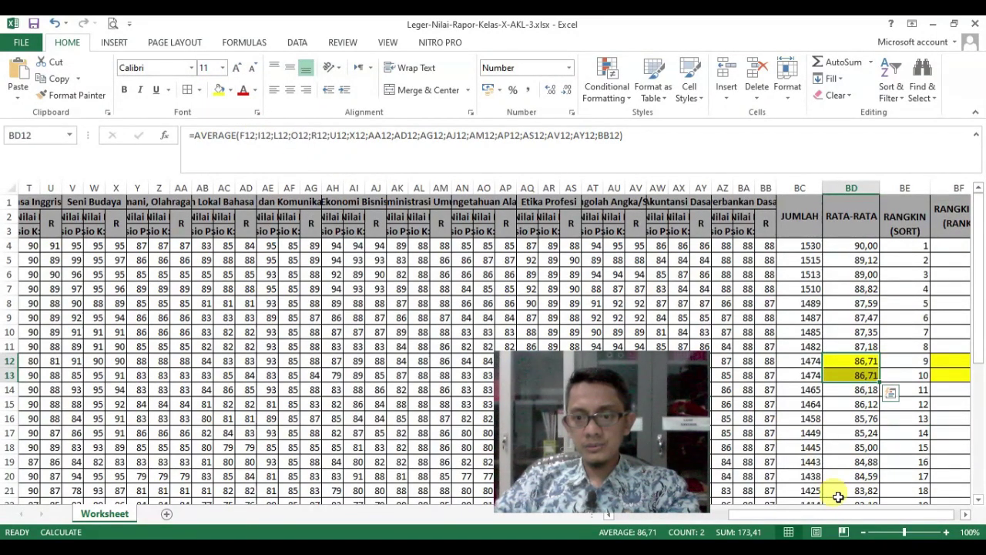
drag(837, 515, 869, 522)
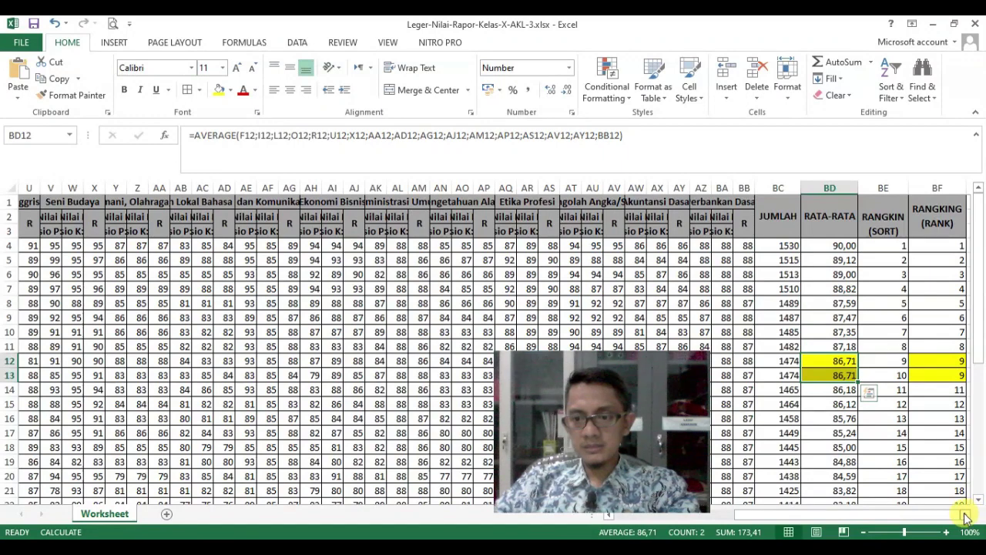
click(967, 518)
click(966, 518)
click(945, 389)
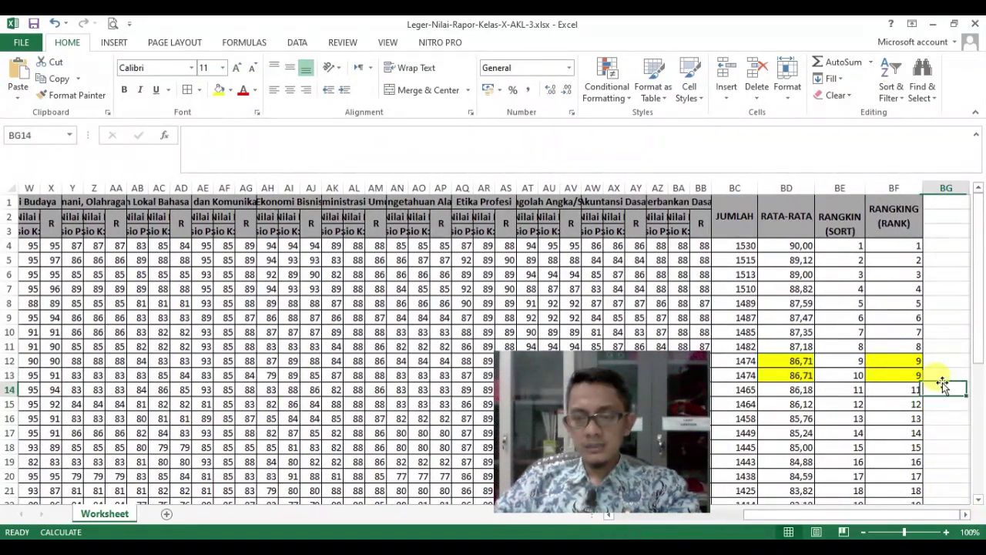
Highlight the next tied pair in yellow, both the ranks in BF24:BF25 and the averages in BD24:BD25
click(895, 376)
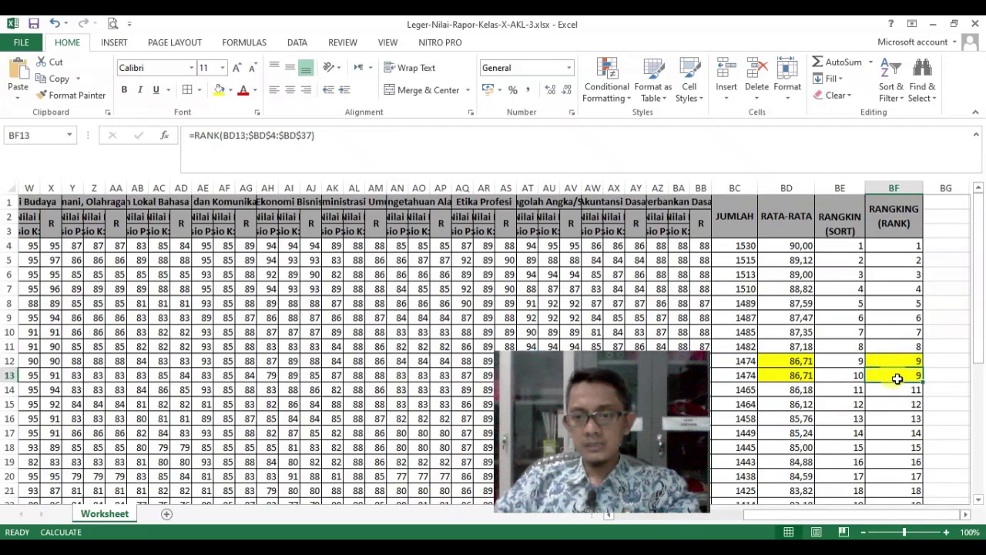
scroll(897, 379, down, 2)
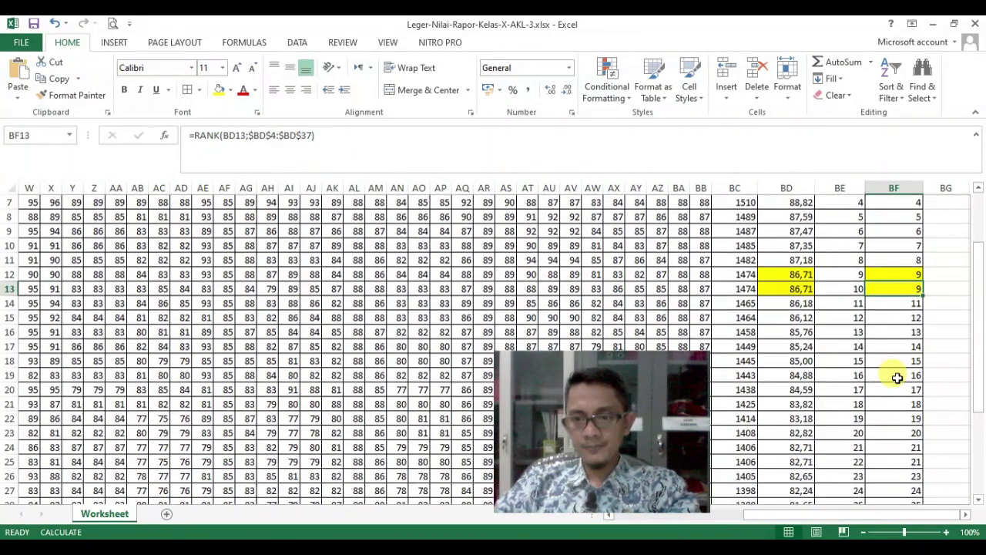
scroll(898, 378, down, 1)
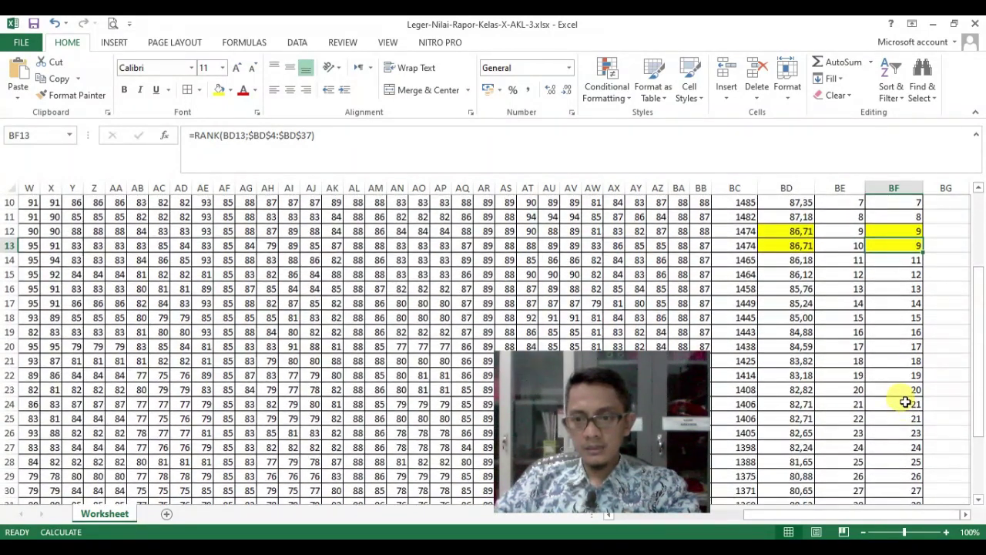
drag(906, 402, 907, 417)
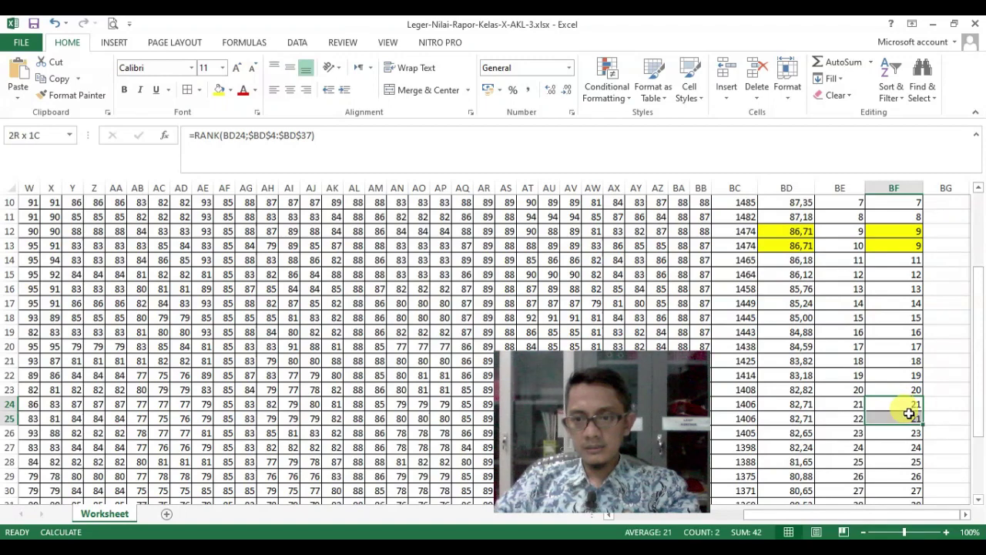
click(219, 91)
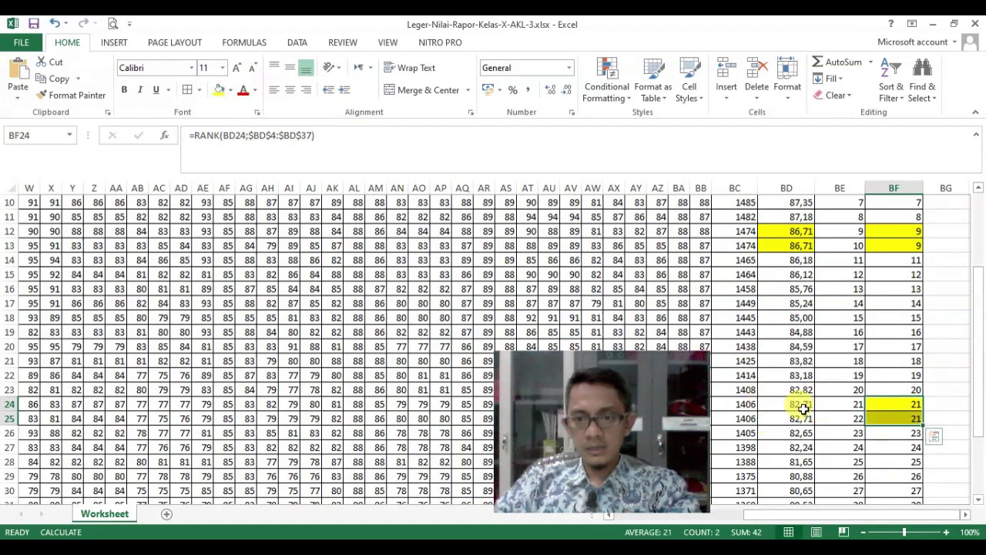
drag(802, 406, 801, 418)
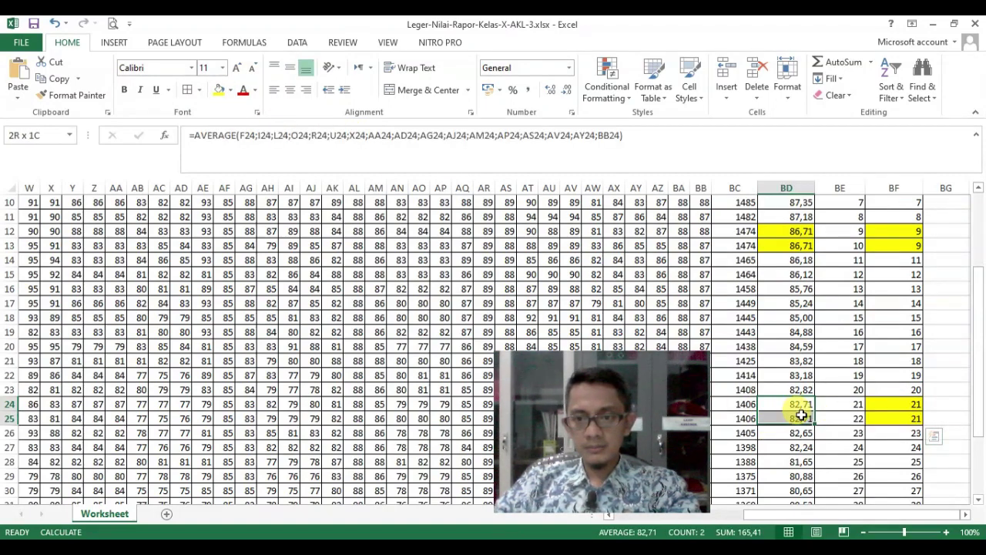
click(219, 91)
Examine the RANGKIN (SORT) and RANGKING (RANK) columns down to row 37 for further ties and differences
scroll(925, 408, down, 3)
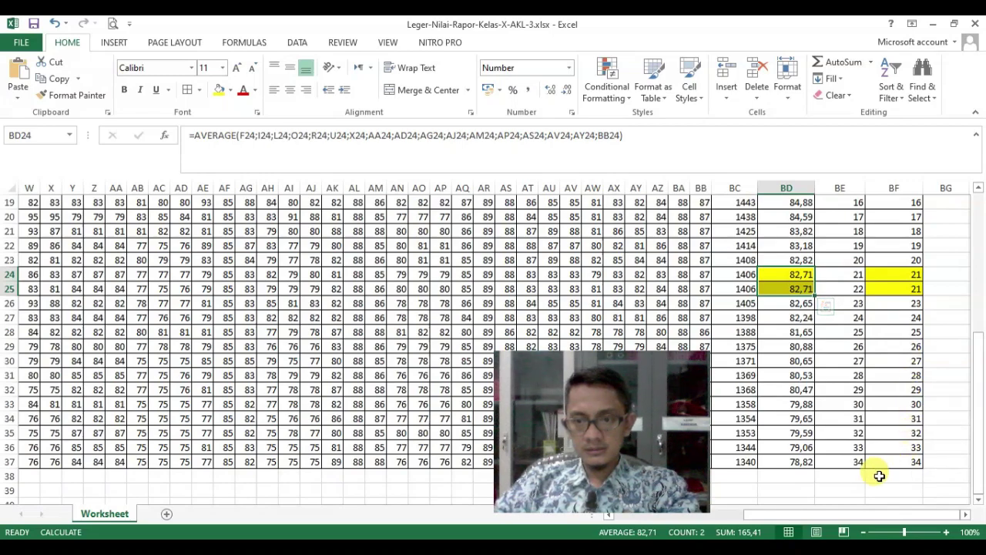
scroll(897, 370, up, 3)
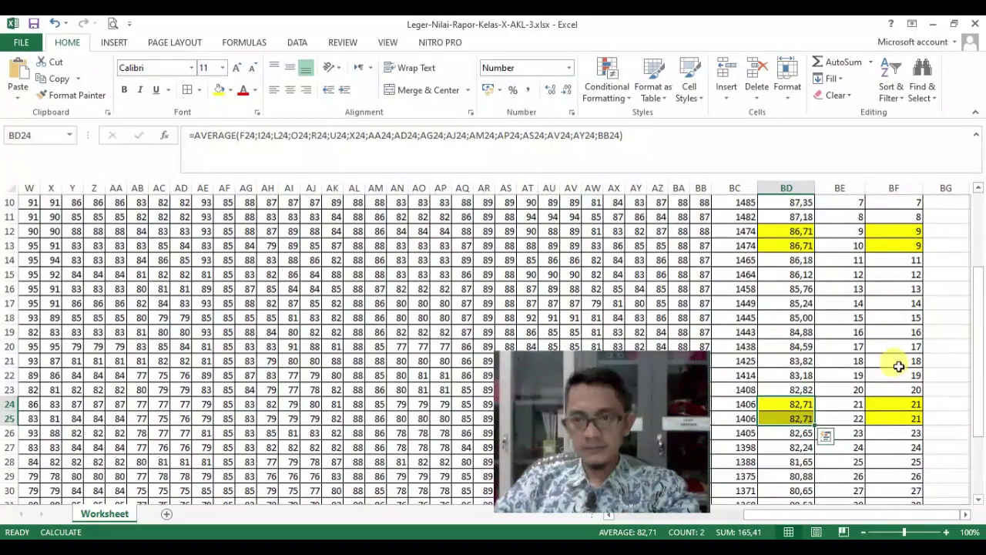
scroll(898, 367, up, 1)
scroll(900, 386, down, 2)
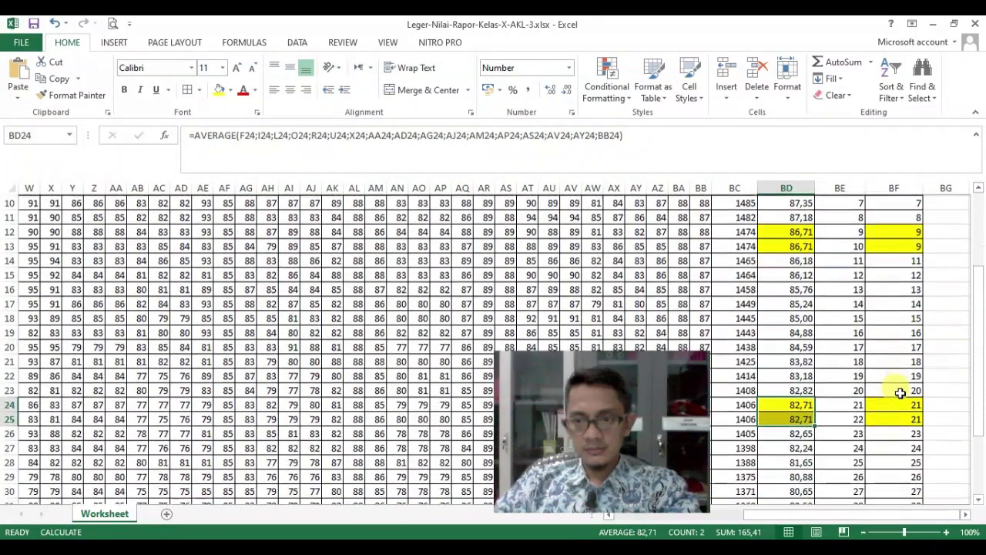
click(886, 302)
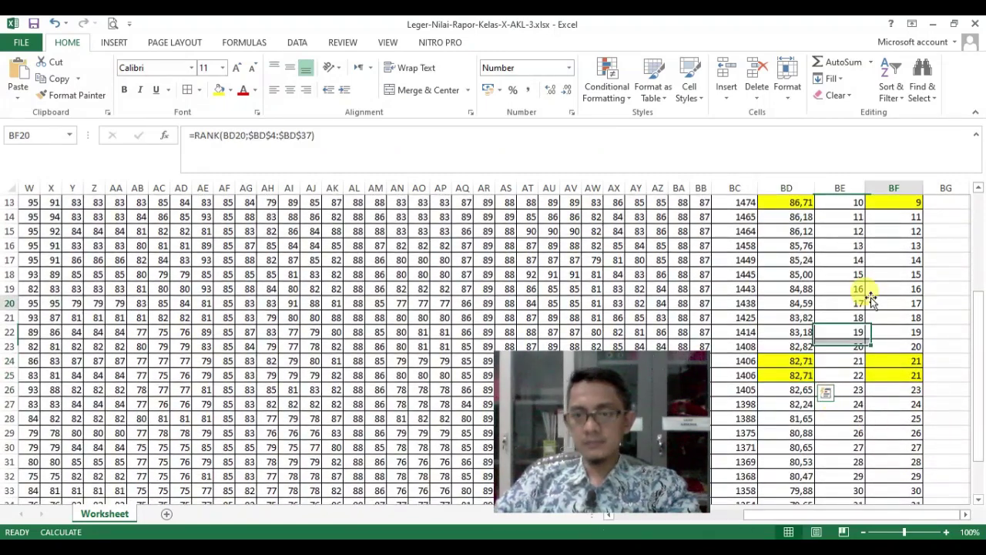
scroll(900, 299, up, 3)
scroll(900, 296, up, 1)
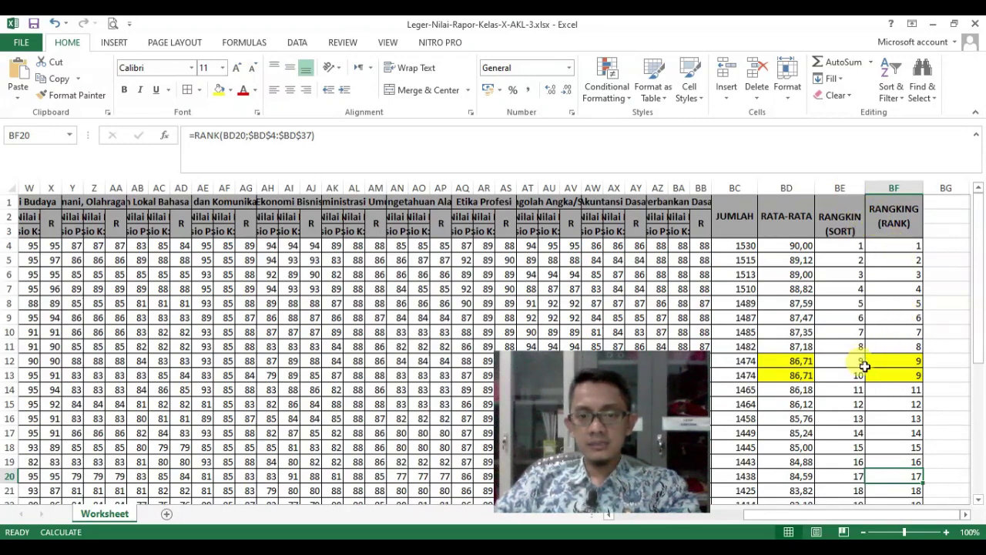
scroll(892, 361, down, 2)
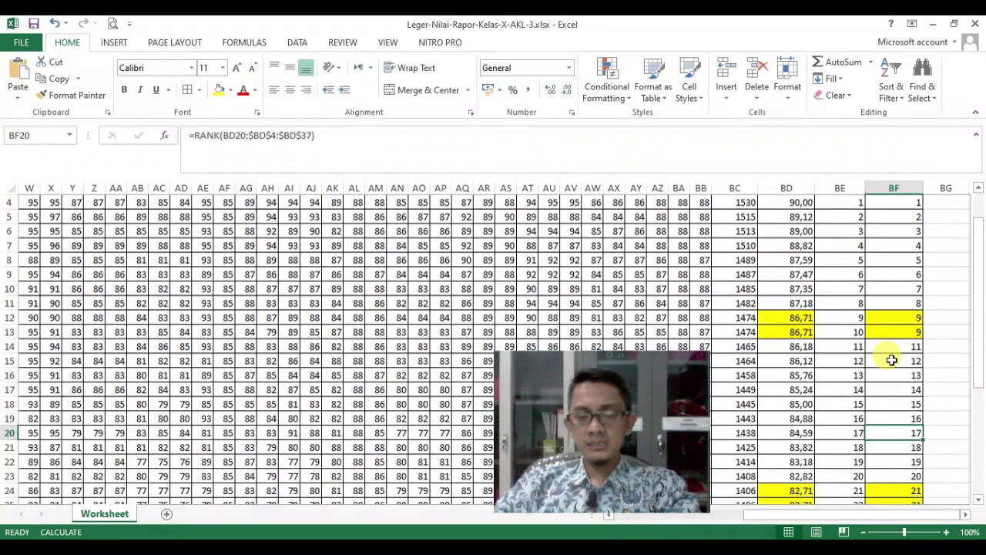
scroll(891, 361, up, 2)
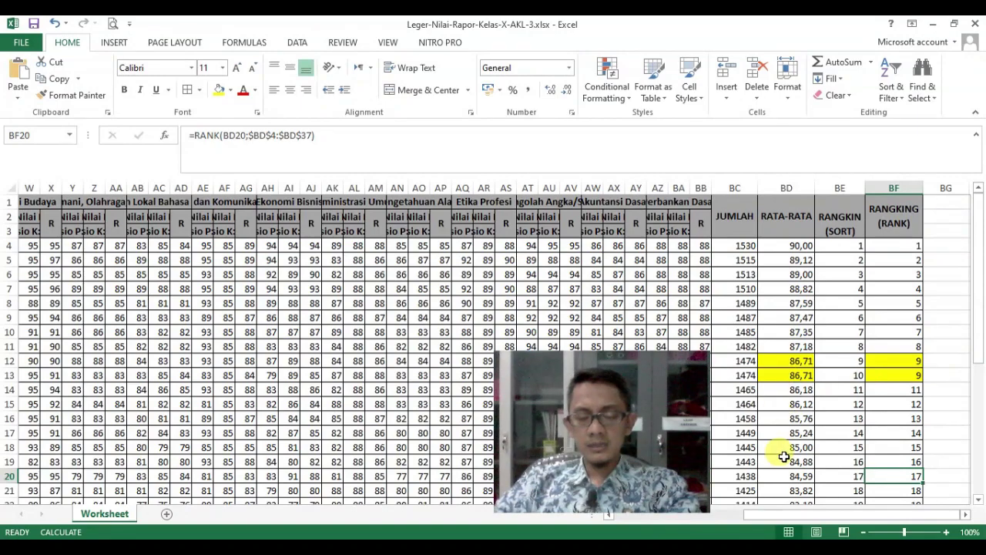
Compare the averages in BD12:BD13 with the RANGKIN (SORT) ranks in BE12:BE13
drag(823, 517, 671, 518)
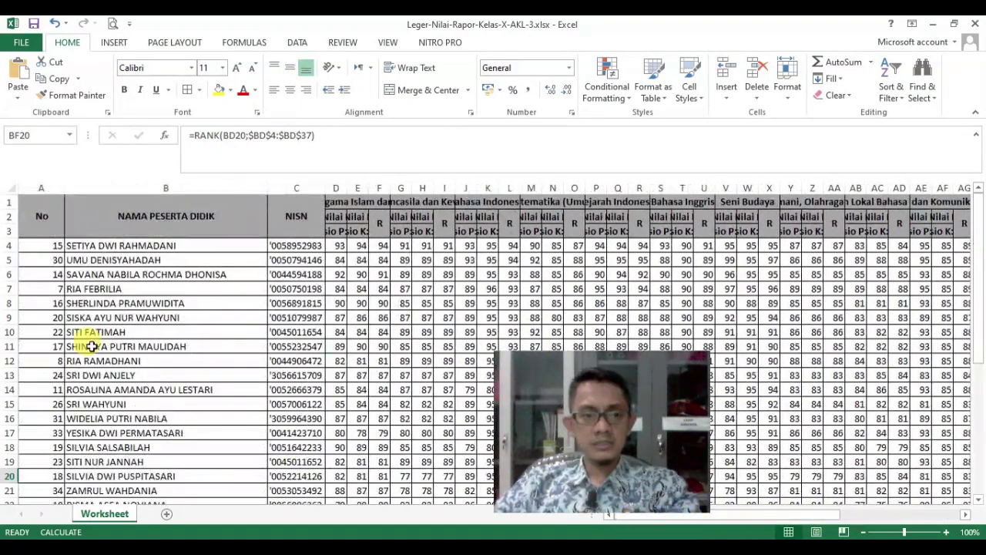
drag(822, 519, 947, 499)
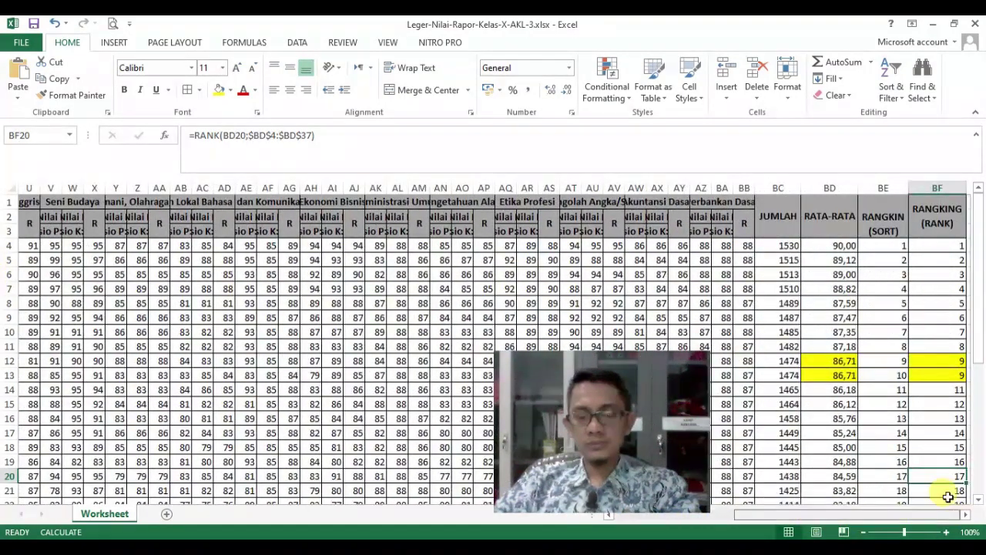
click(842, 330)
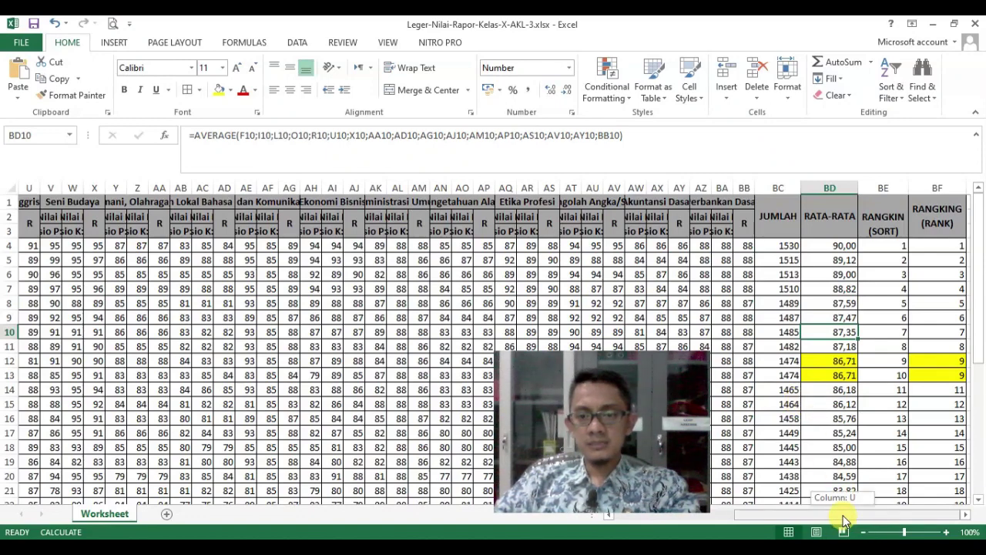
click(967, 515)
click(967, 516)
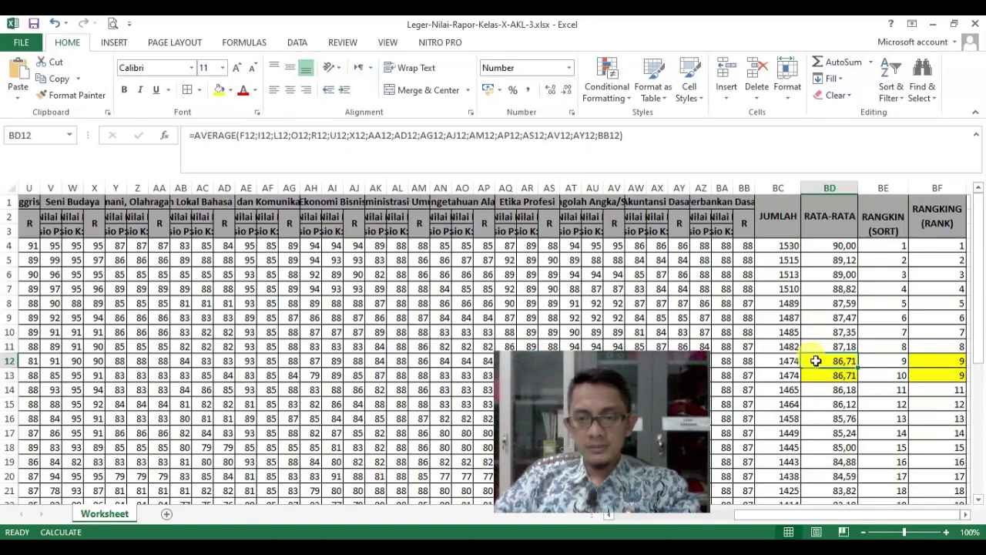
drag(823, 362, 823, 376)
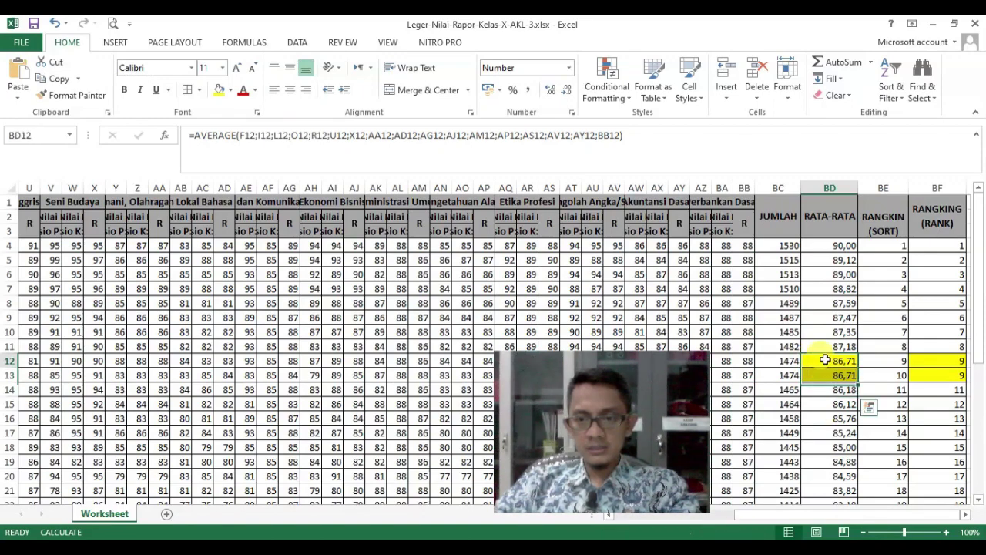
drag(903, 363, 897, 379)
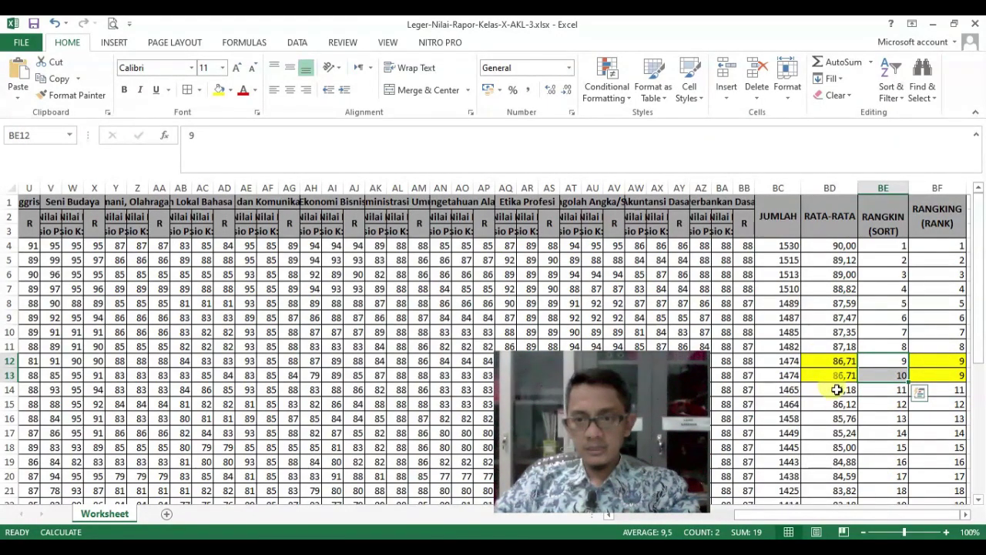
Check the student names in B12:B13 and their No values in A12 and A13
drag(863, 514, 729, 515)
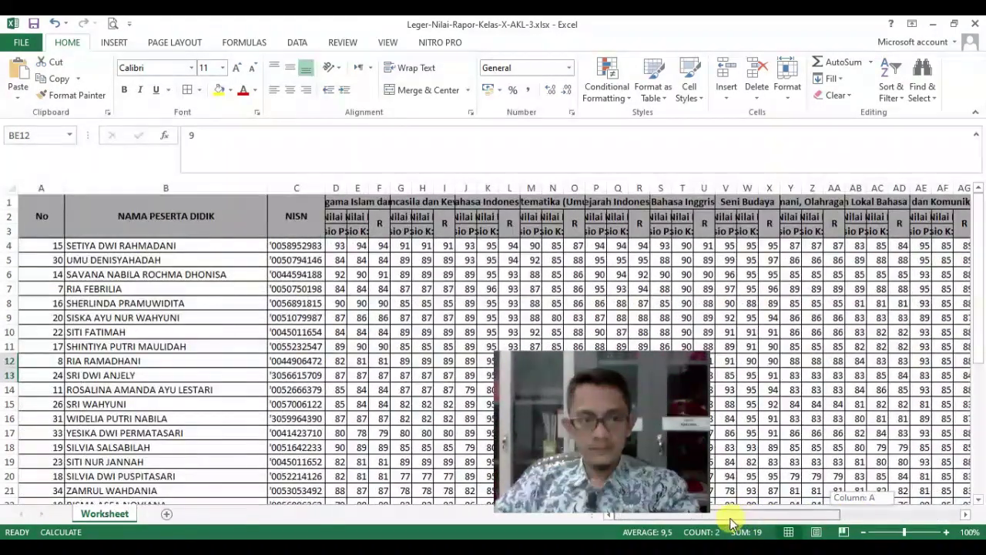
drag(76, 363, 85, 376)
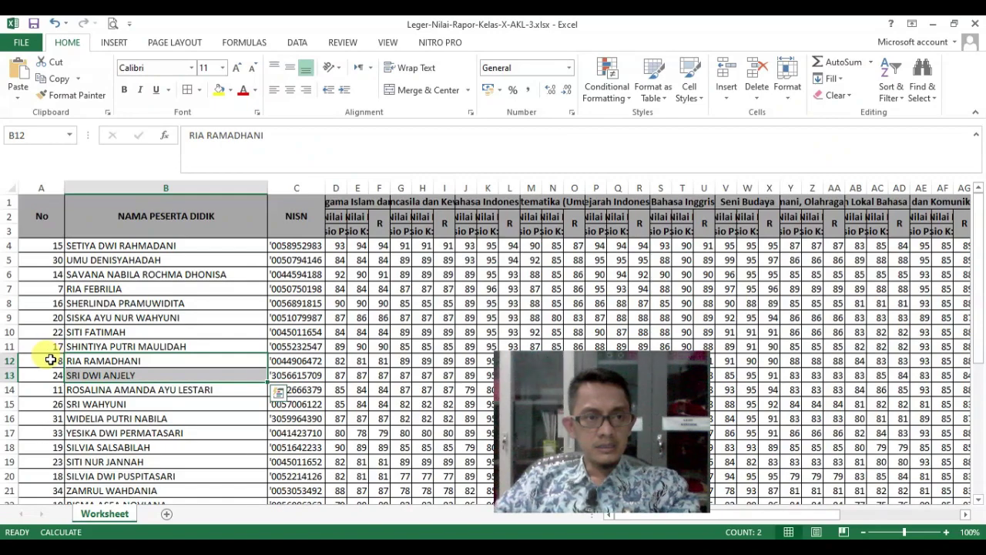
click(50, 360)
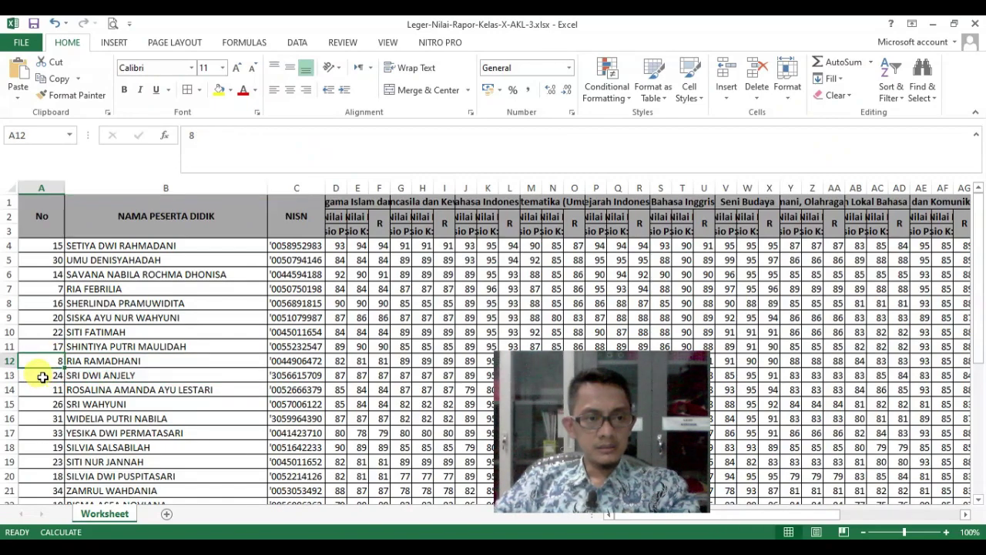
click(42, 377)
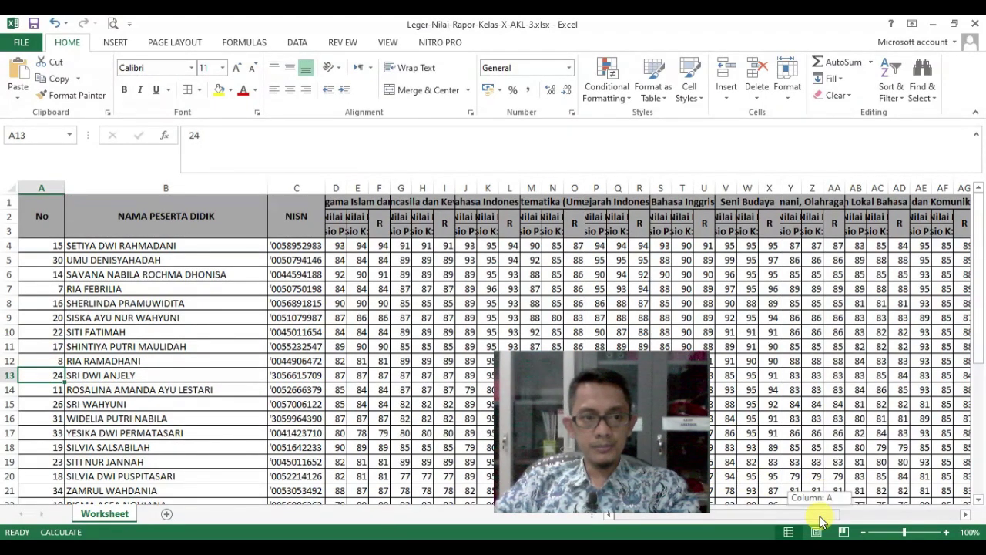
Recheck the RANGKIN (SORT) ranks of the two students in rows 12 and 13 against their RATA-RATA values
drag(821, 521, 924, 513)
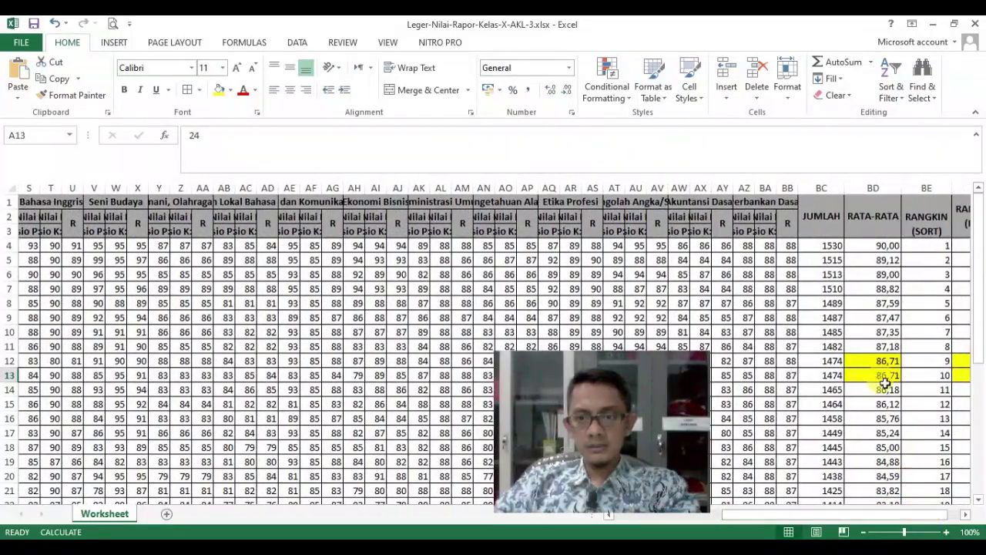
drag(941, 360, 936, 376)
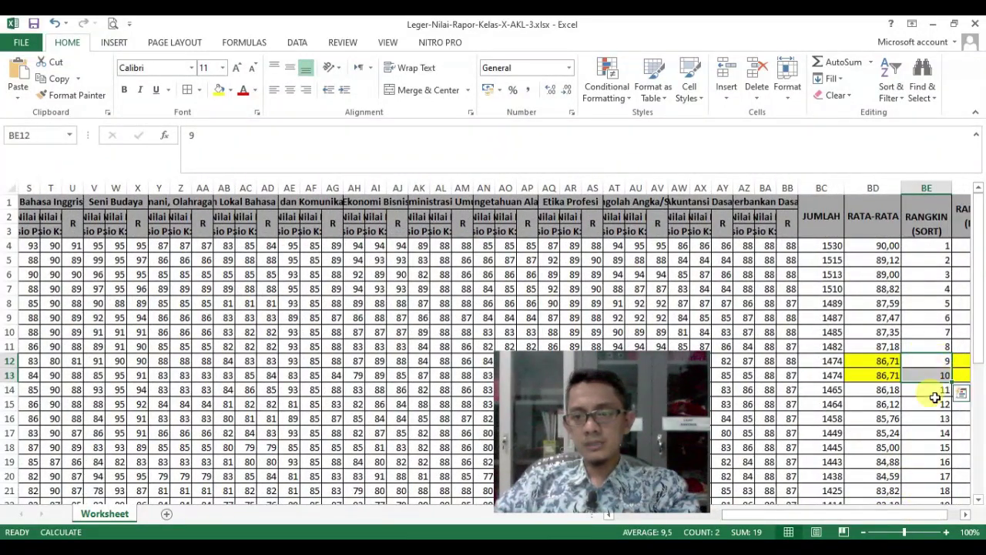
click(967, 515)
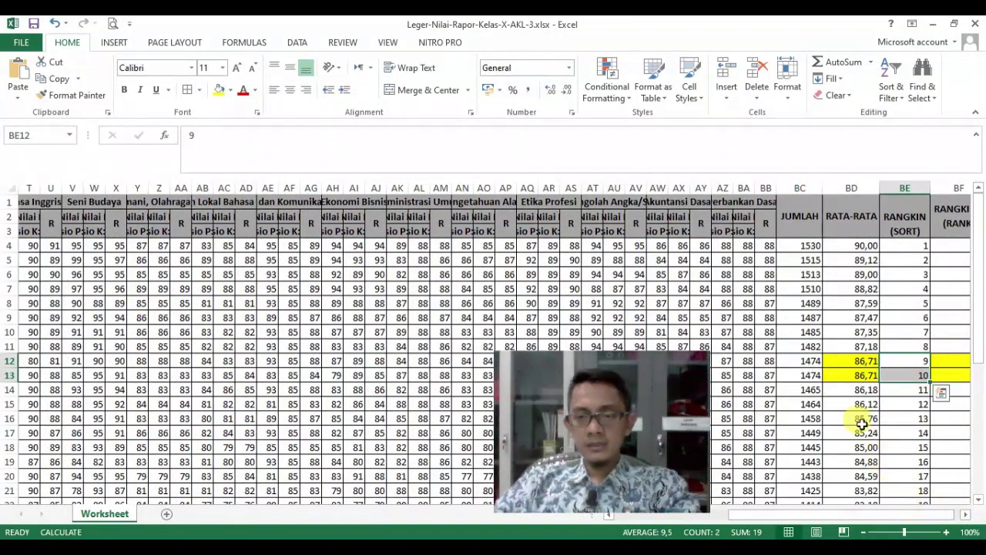
drag(855, 359, 859, 382)
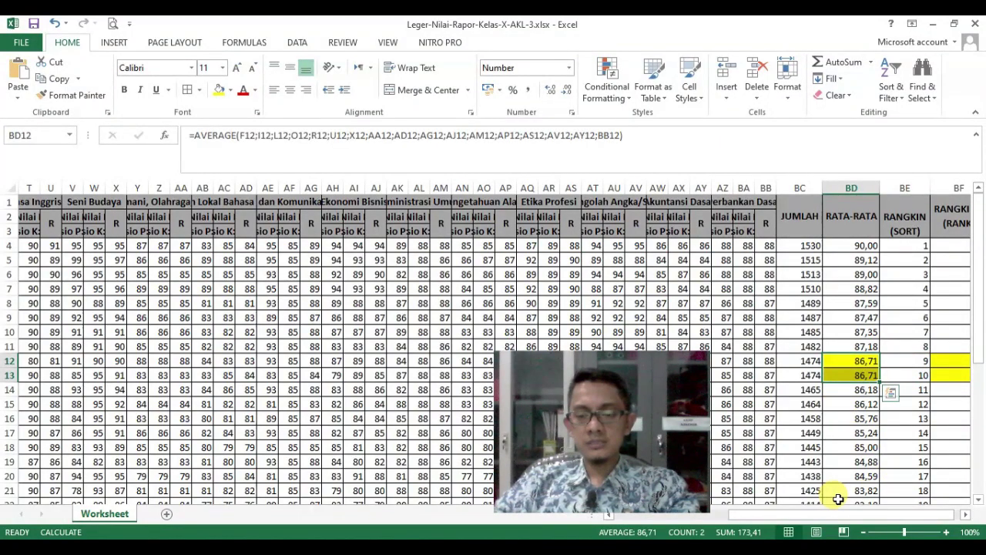
Compare the tied RATA-RATA averages in BD12:BD13 with the RANGKING (RANK) values in BF12:BF13
click(967, 514)
click(967, 515)
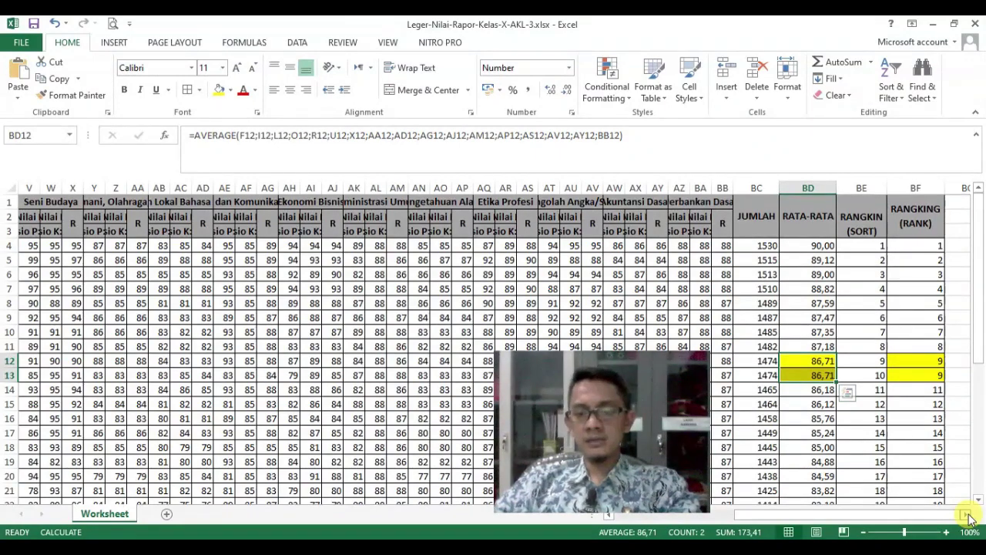
mouse_move(803, 363)
mouse_down()
mouse_move(808, 387)
mouse_move(804, 363)
mouse_move(801, 376)
mouse_up()
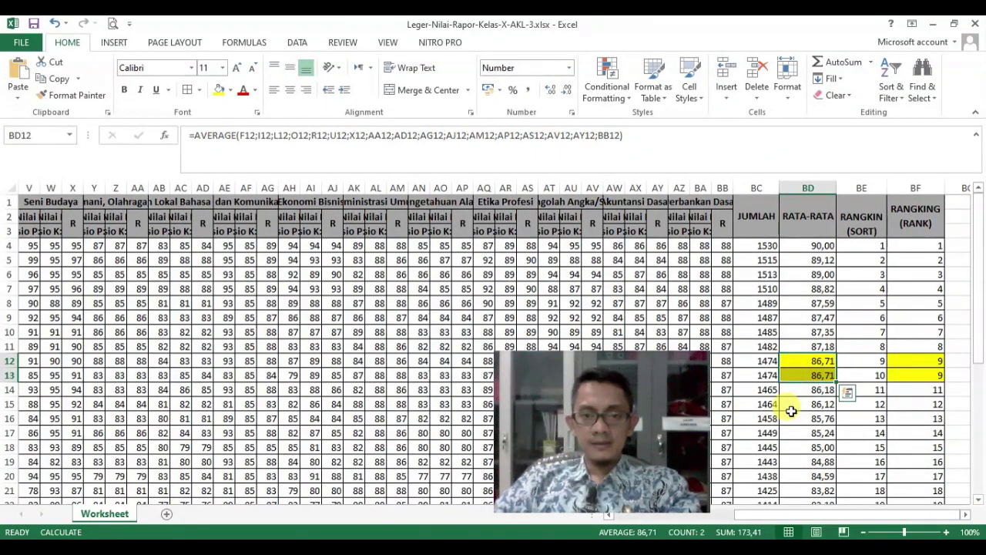
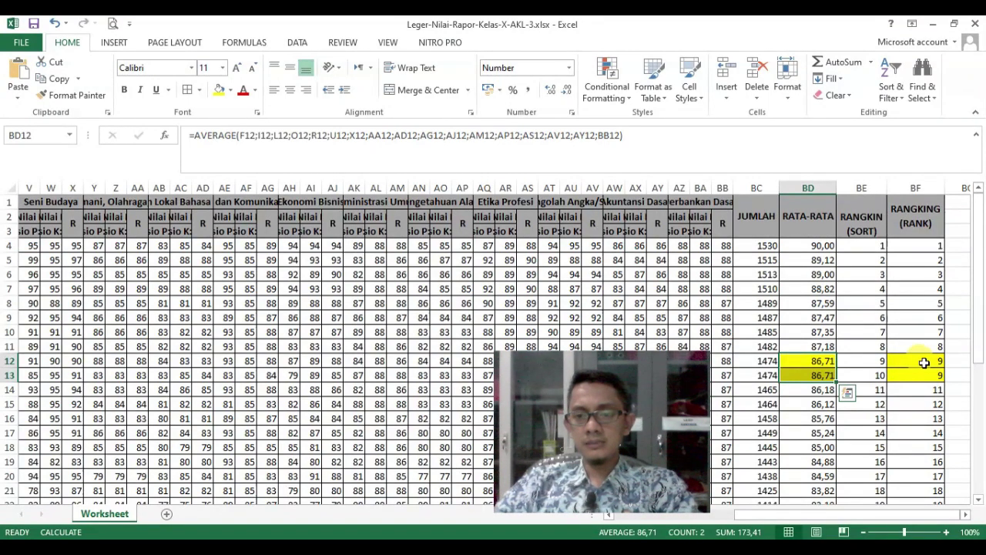
click(924, 363)
click(925, 379)
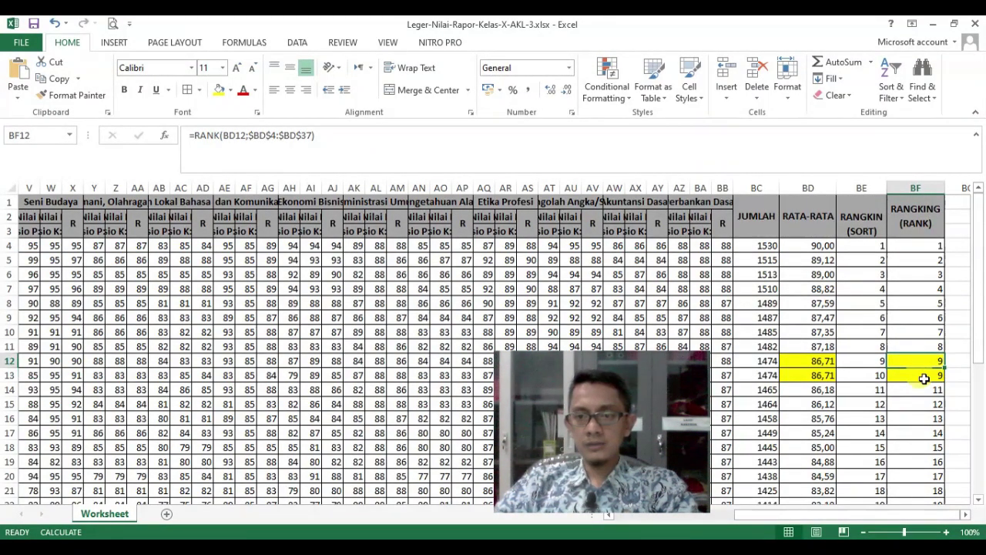
drag(825, 363, 826, 369)
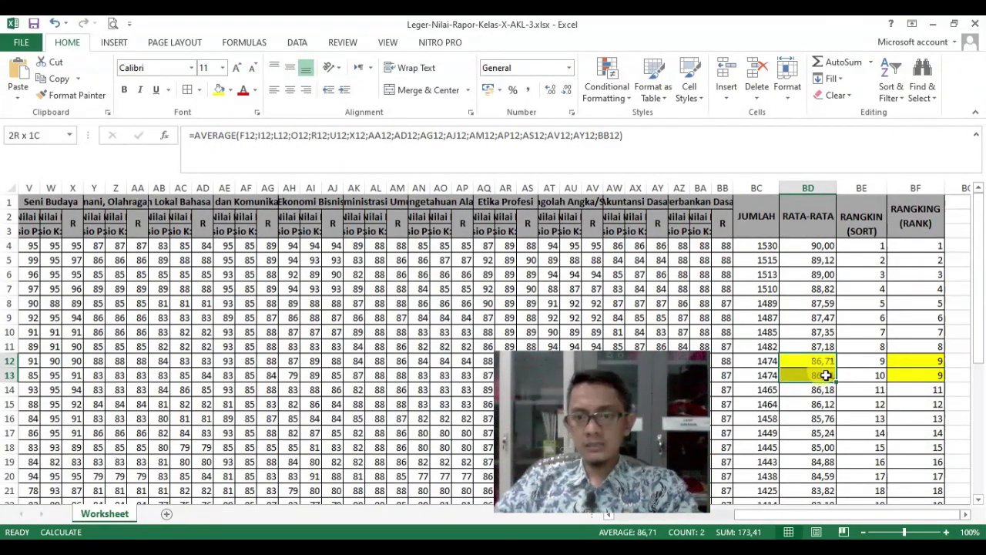
drag(920, 363, 920, 375)
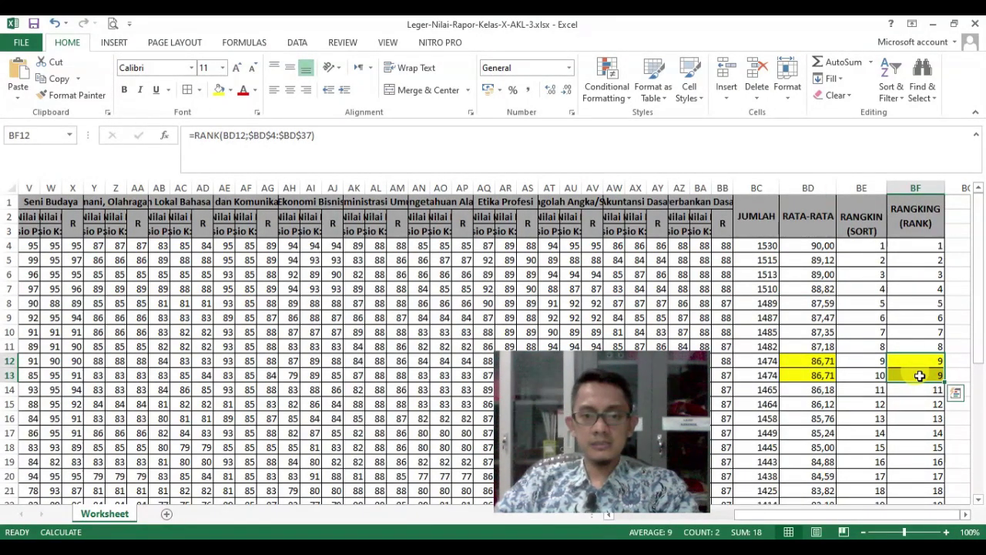
click(932, 414)
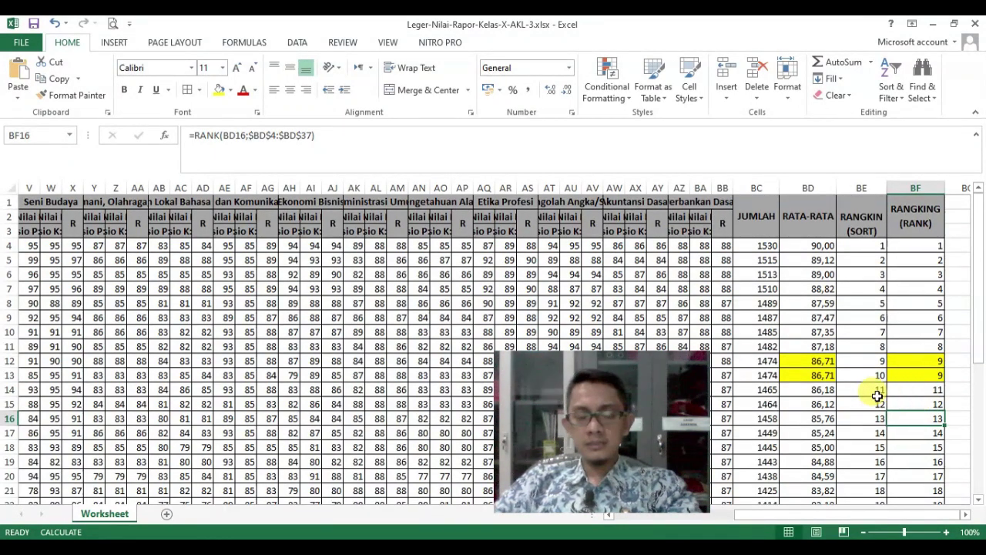
Check the second pair of tied averages in BD24:BD25 and look over the student name columns
mouse_move(918, 520)
mouse_down()
mouse_move(896, 514)
mouse_move(907, 513)
mouse_up()
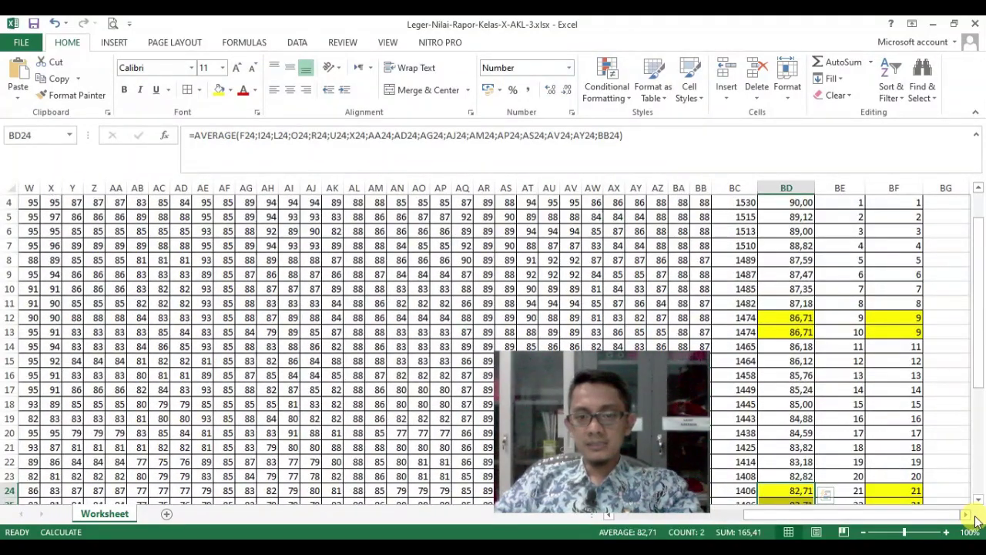
click(942, 320)
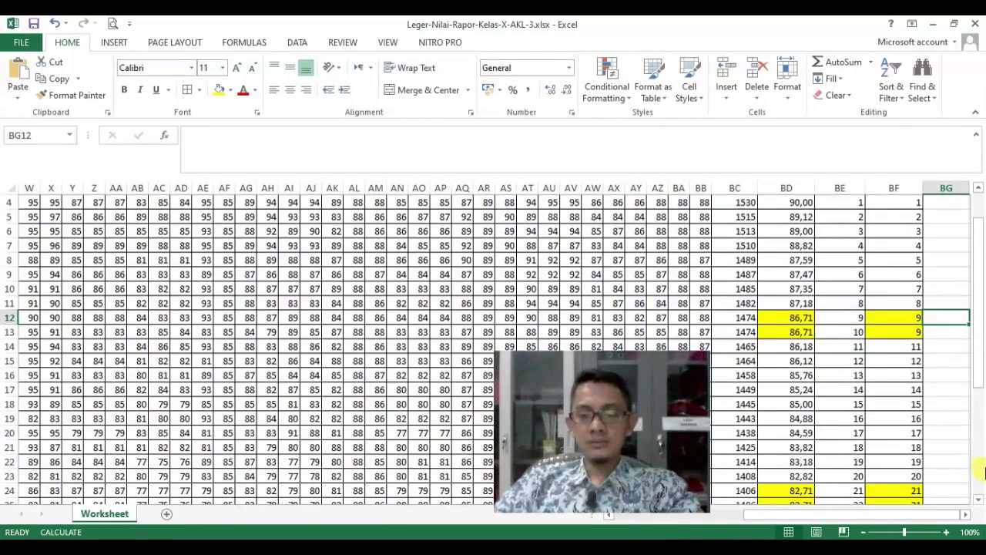
drag(929, 520, 792, 514)
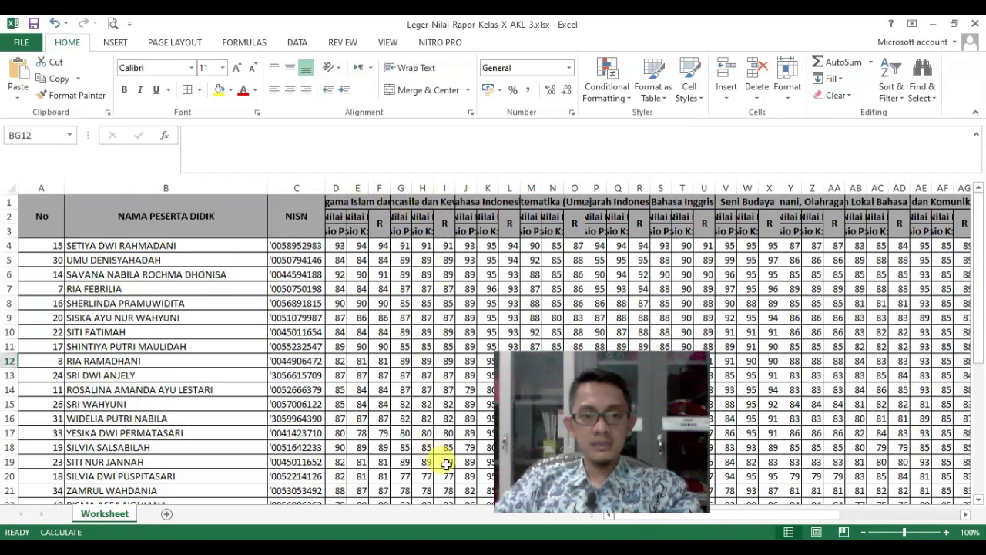
scroll(844, 444, down, 1)
drag(826, 513, 965, 524)
click(967, 516)
click(967, 515)
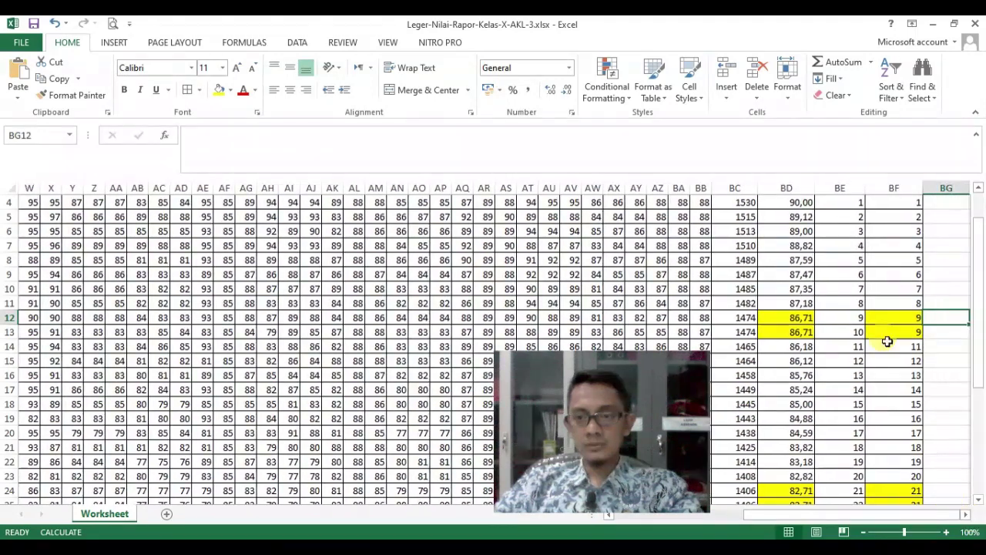
Follow the RANGKING (RANK) column from the tied ranks in rows 12 and 13 down to BF26, just below the second tie
drag(895, 318, 898, 376)
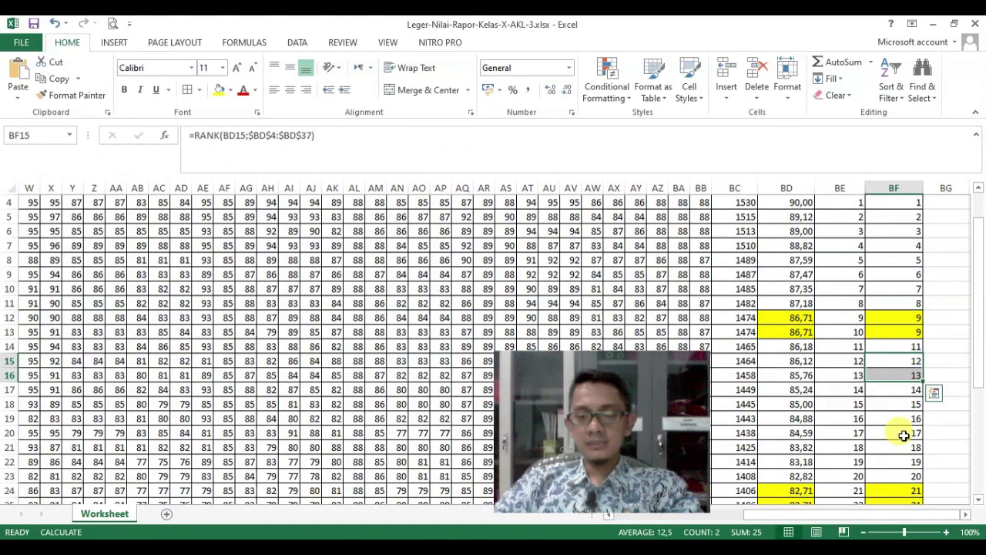
click(910, 490)
scroll(906, 462, down, 2)
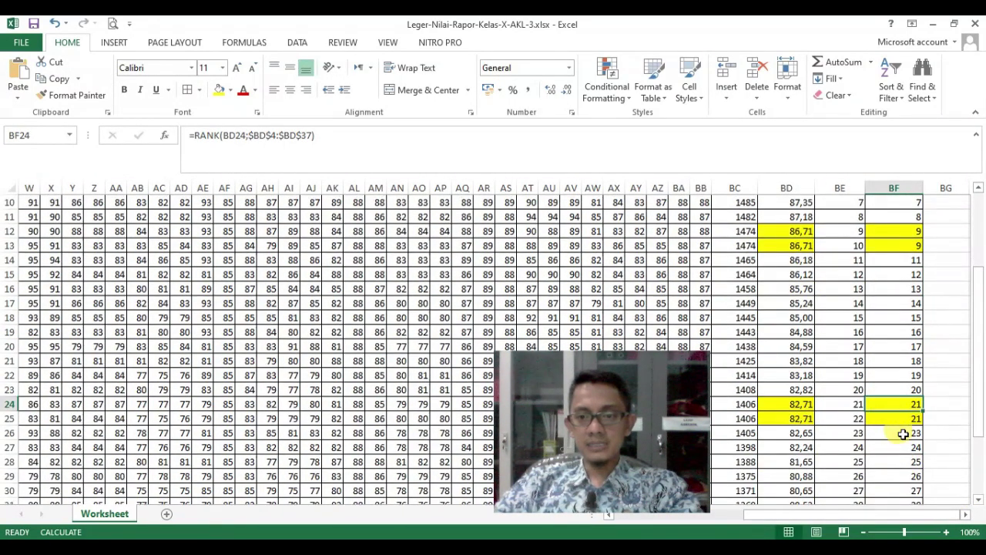
click(913, 430)
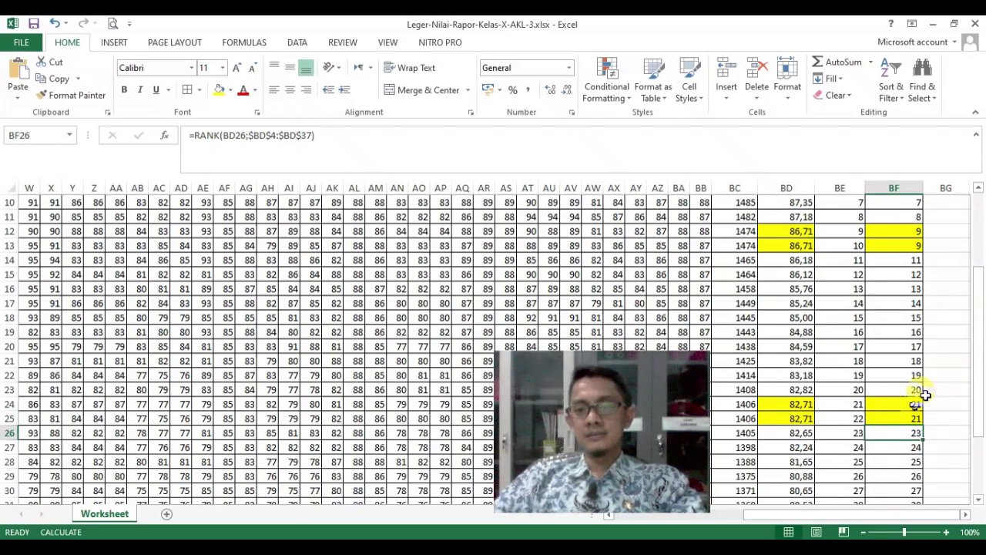
Compare the RANGKIN (SORT) heading and its first rank in BE4 with the RANGKING (RANK) heading and the formula in BF4
scroll(932, 378, up, 3)
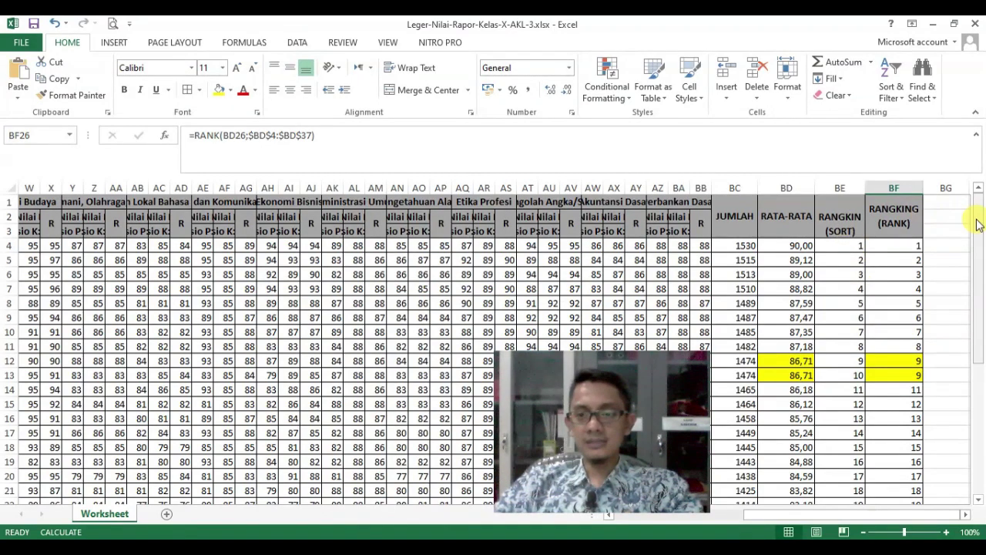
click(850, 227)
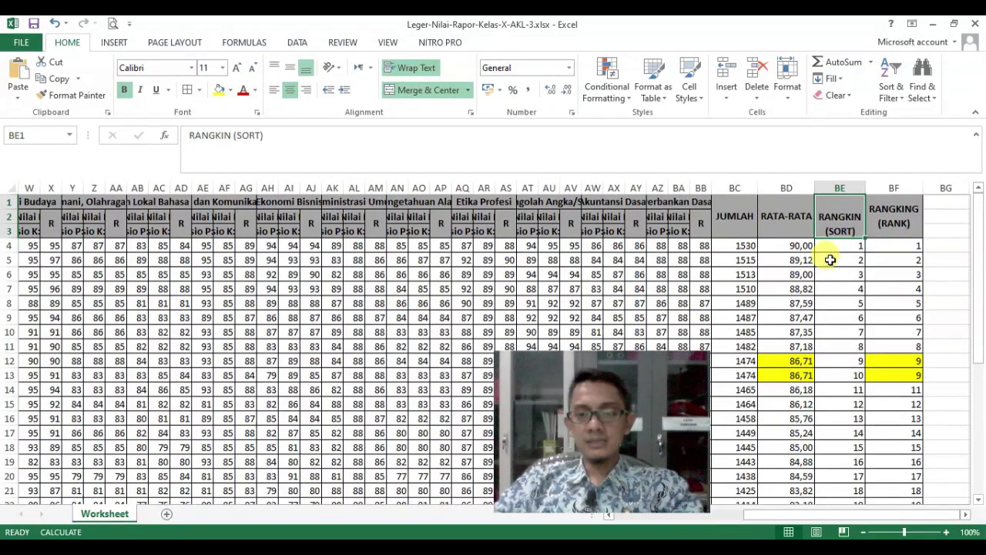
click(835, 248)
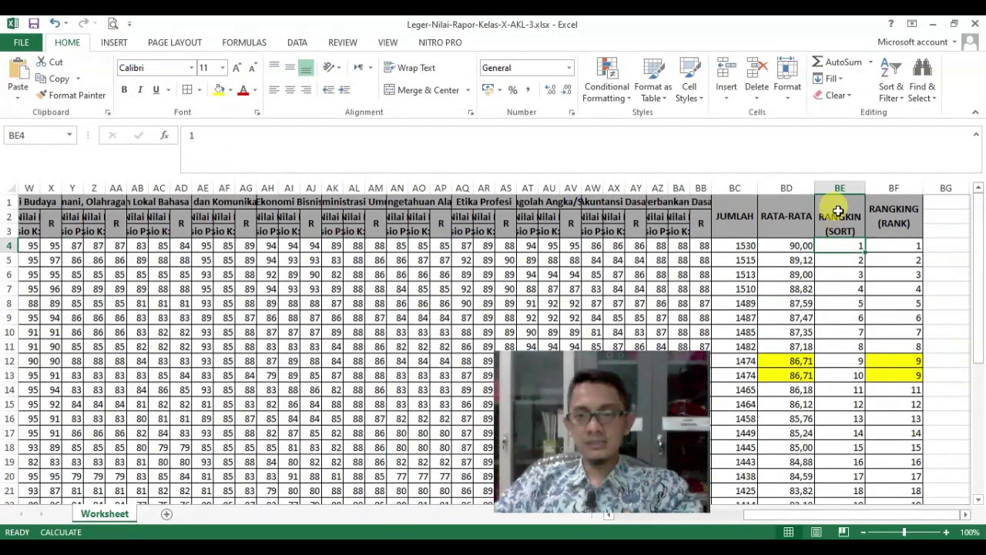
click(899, 221)
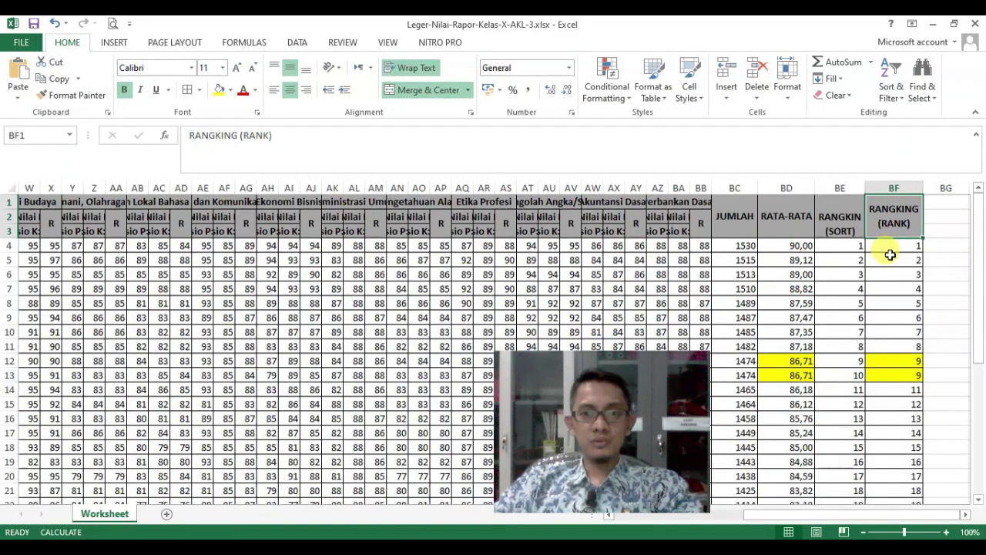
click(890, 246)
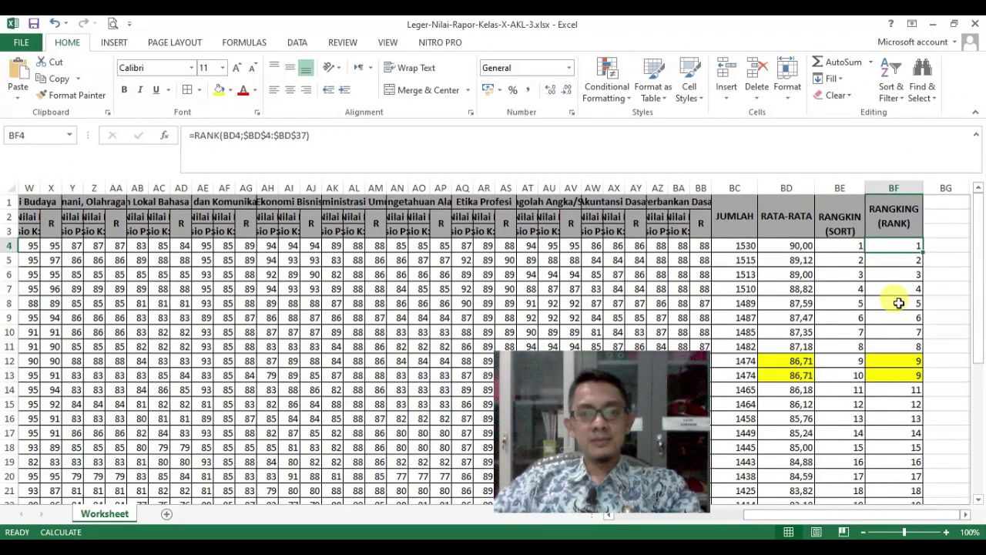